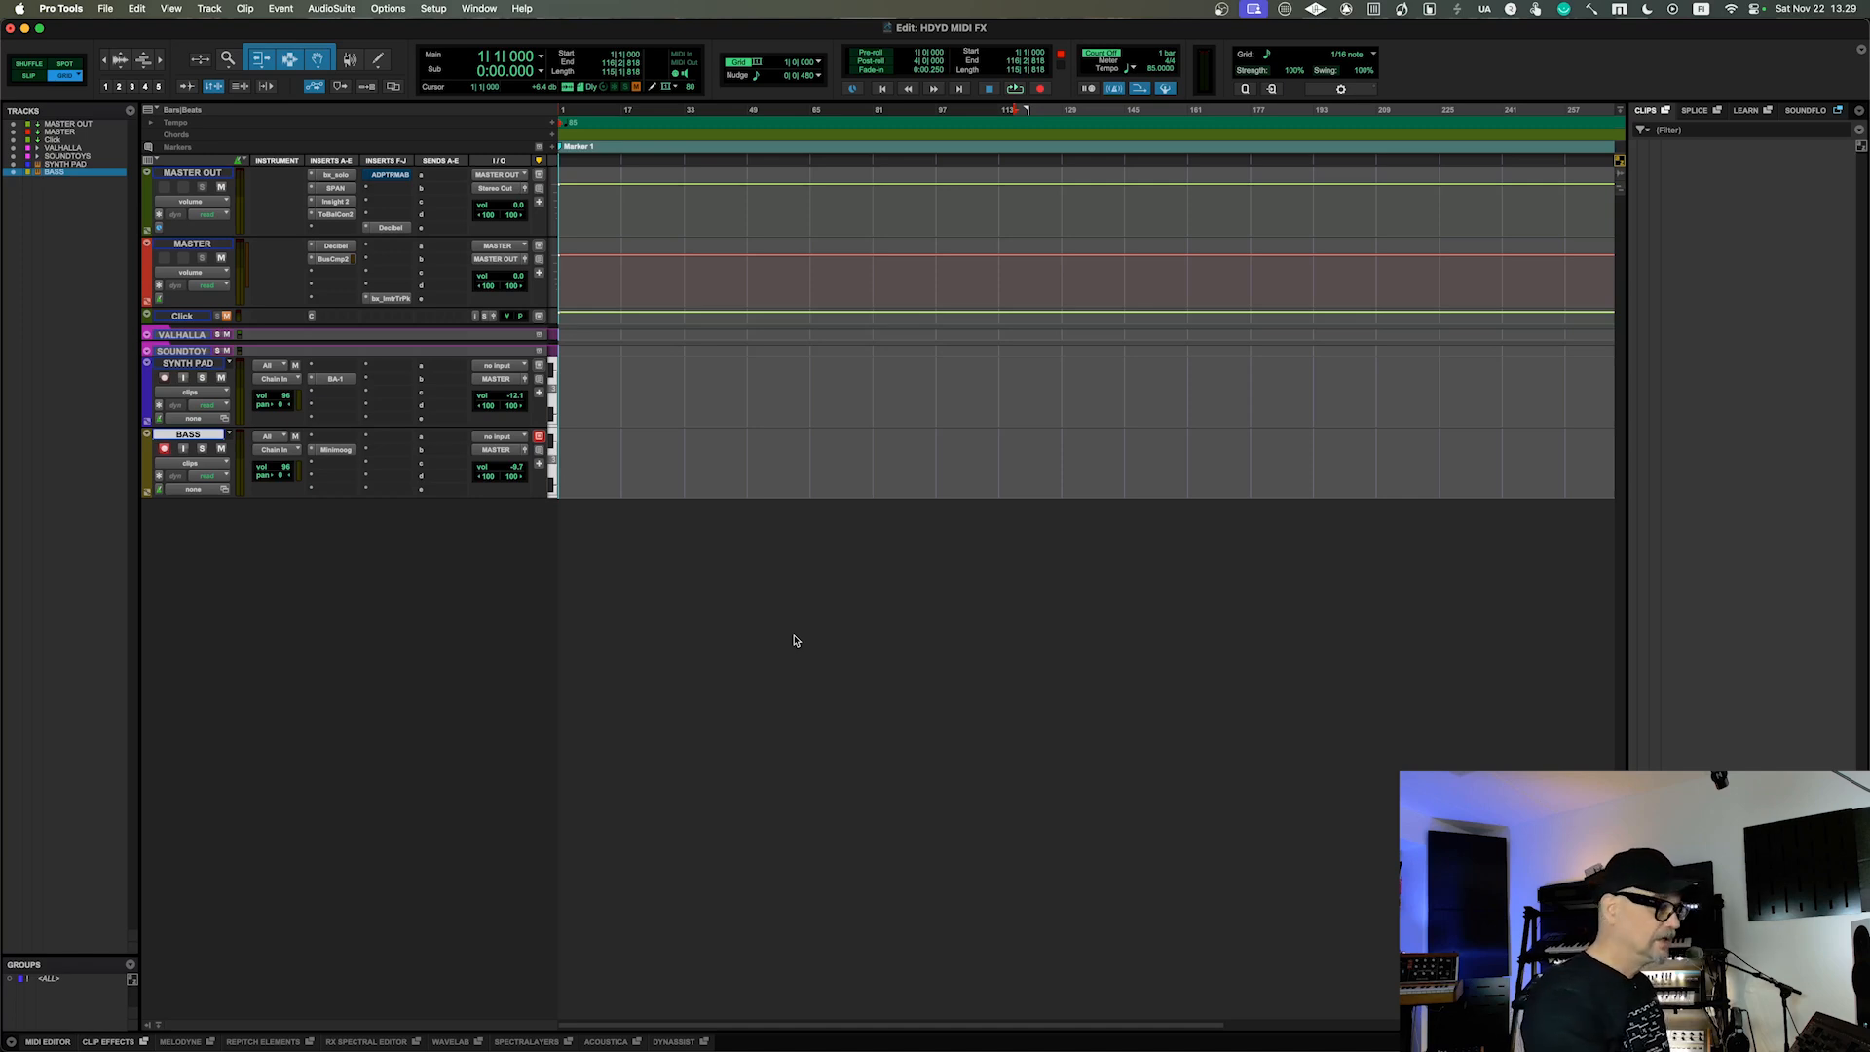
Select the SYNTH PAD track and inspect its BA-1 instrument, then close the plugin window.
left_click(97, 163)
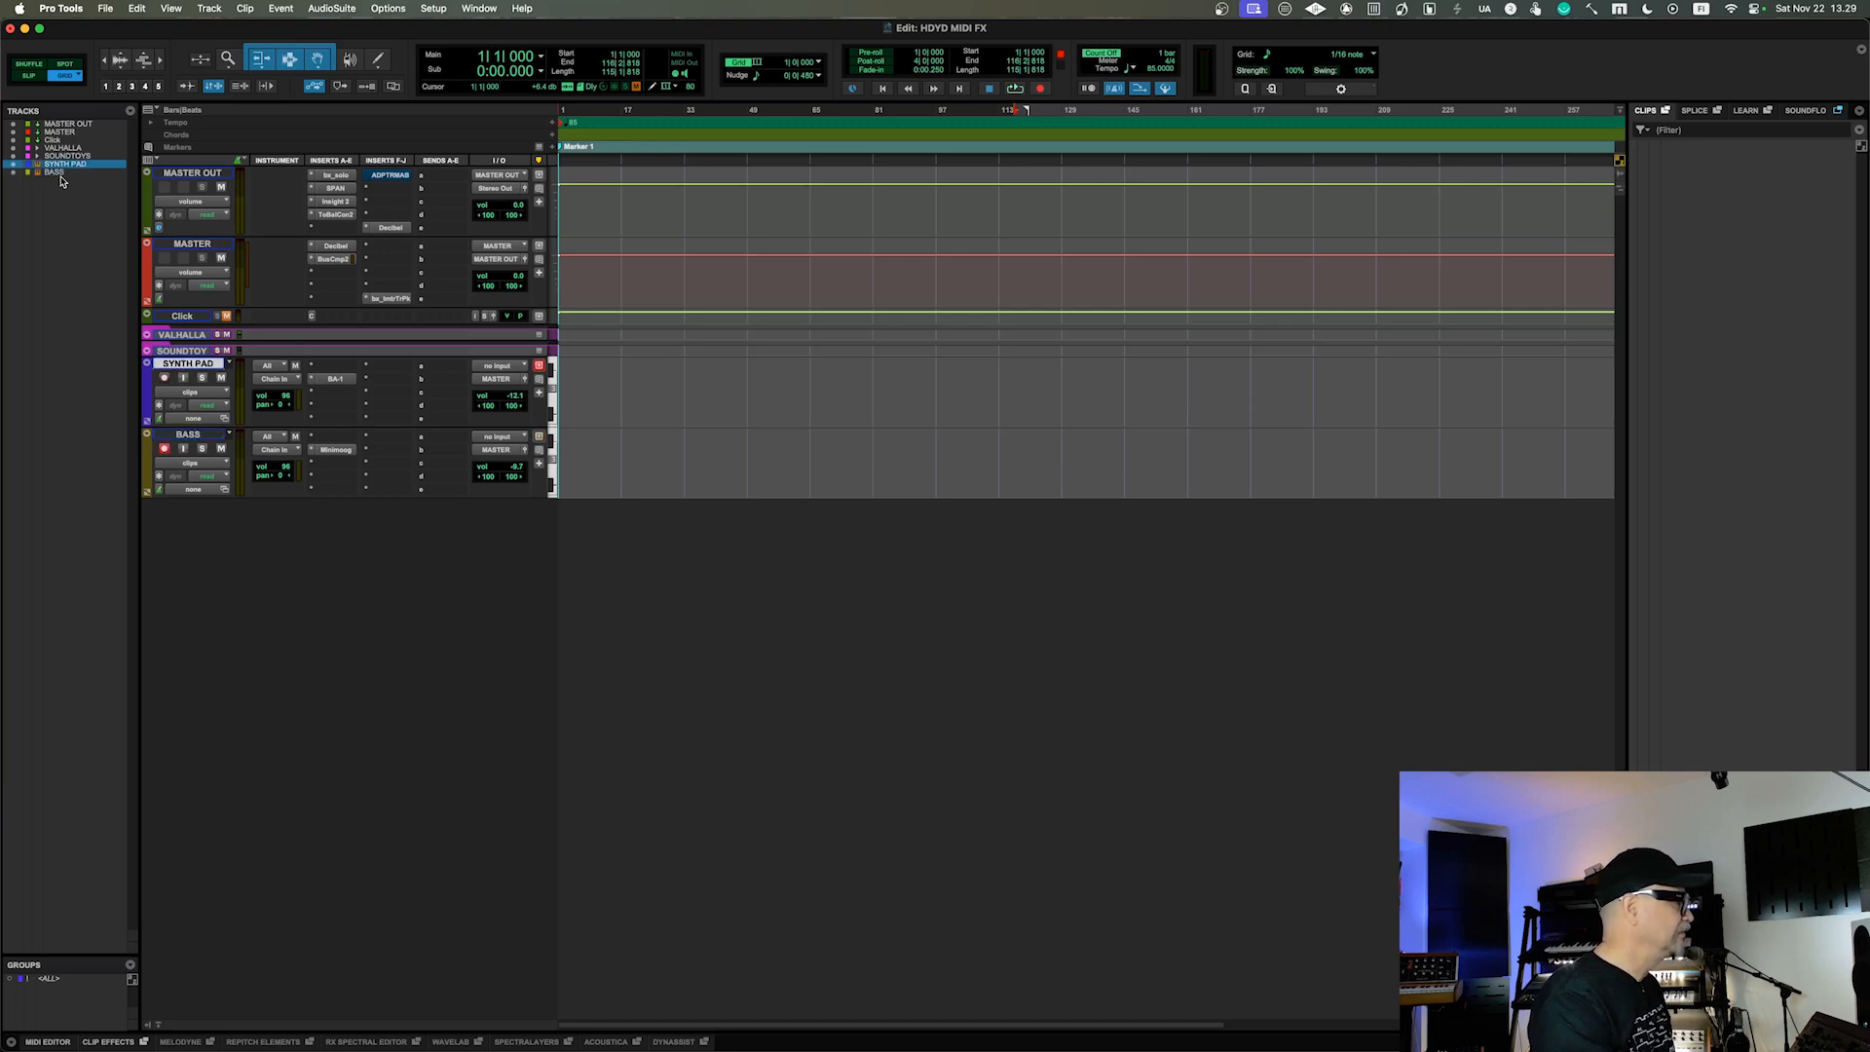
left_click(334, 380)
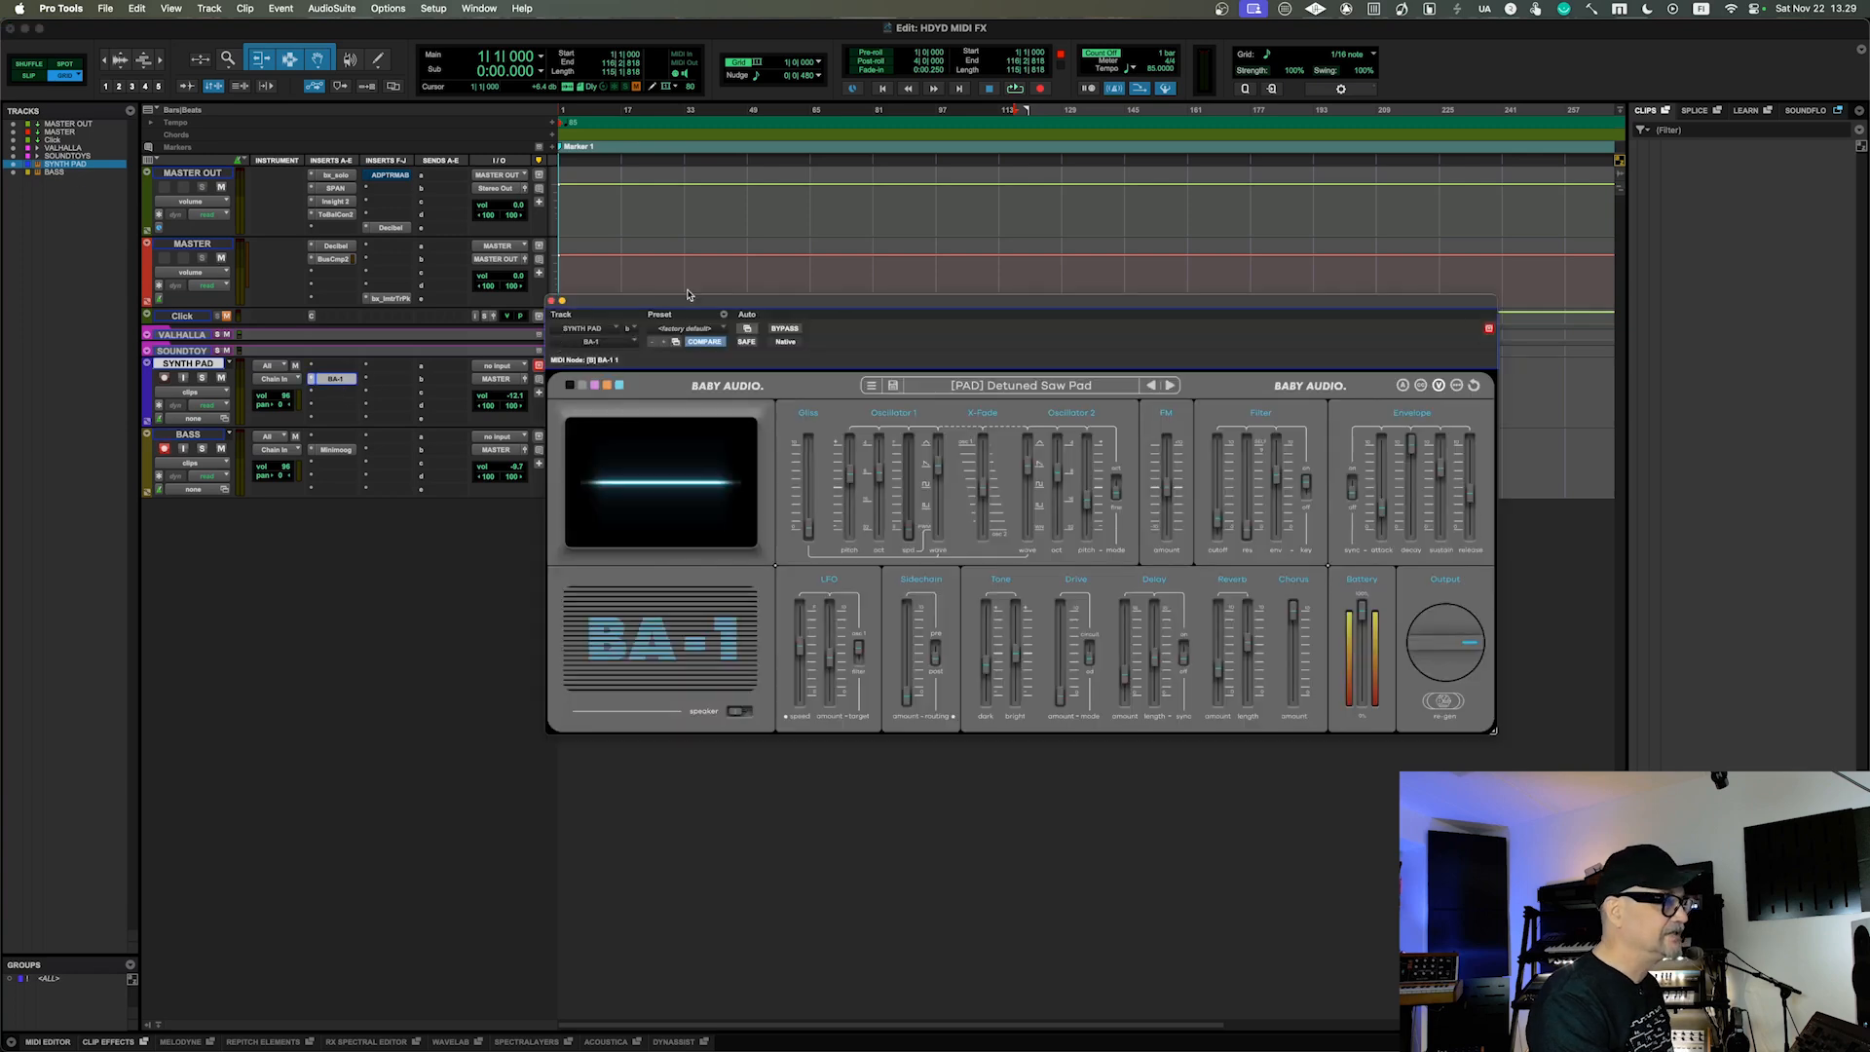
left_click_drag(696, 303, 722, 300)
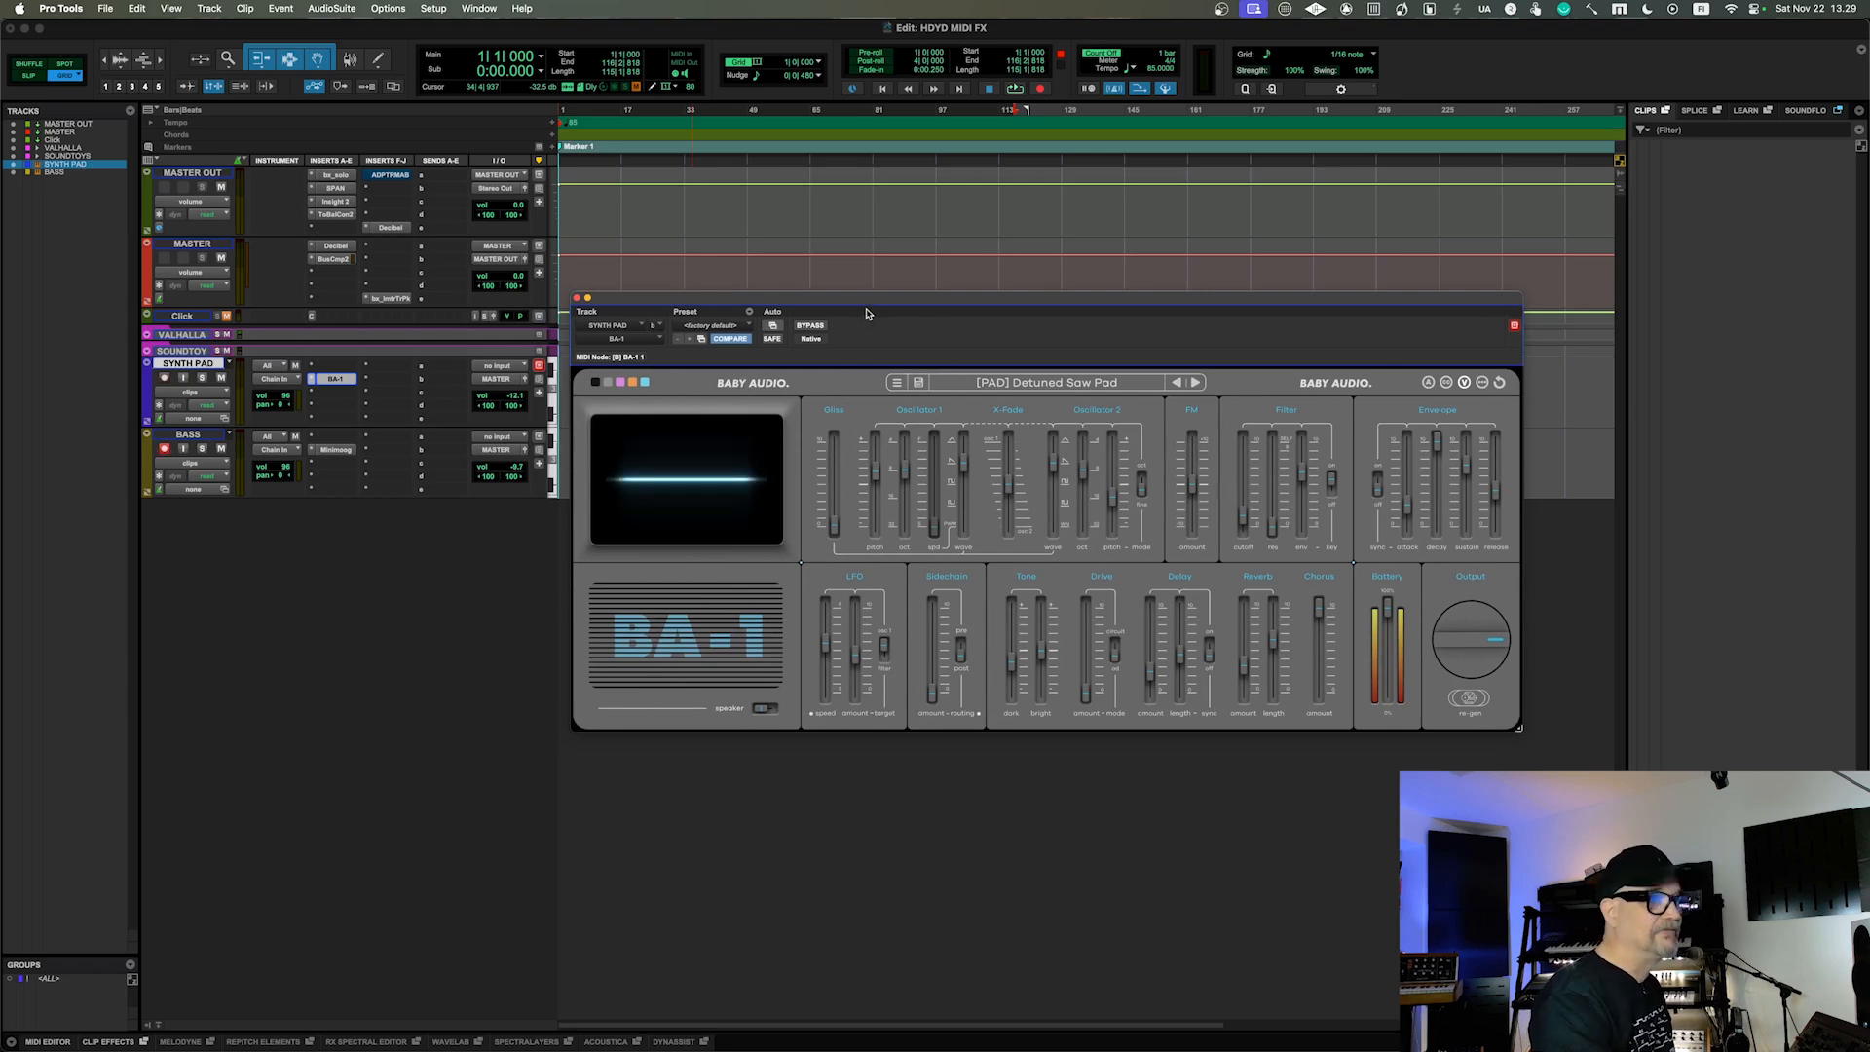
left_click(578, 298)
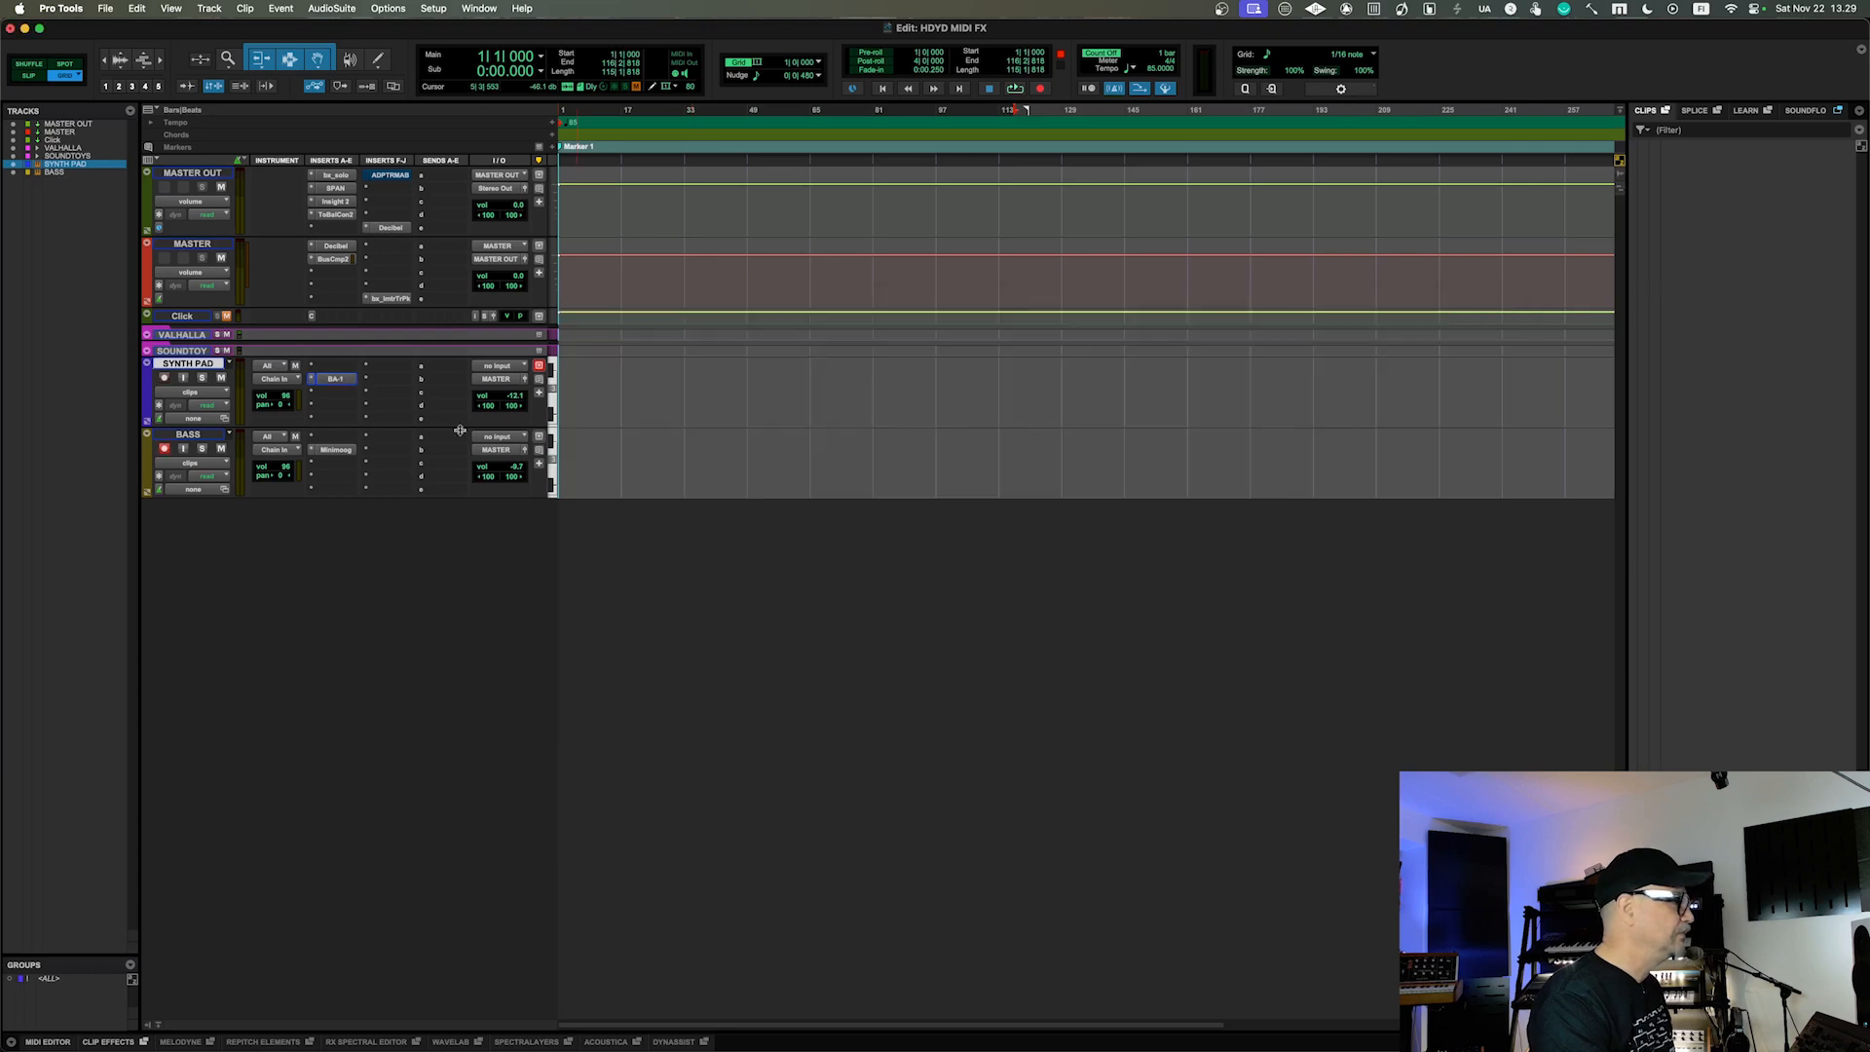
Inspect the Minimoog instrument on the BASS track and close its window.
left_click(334, 449)
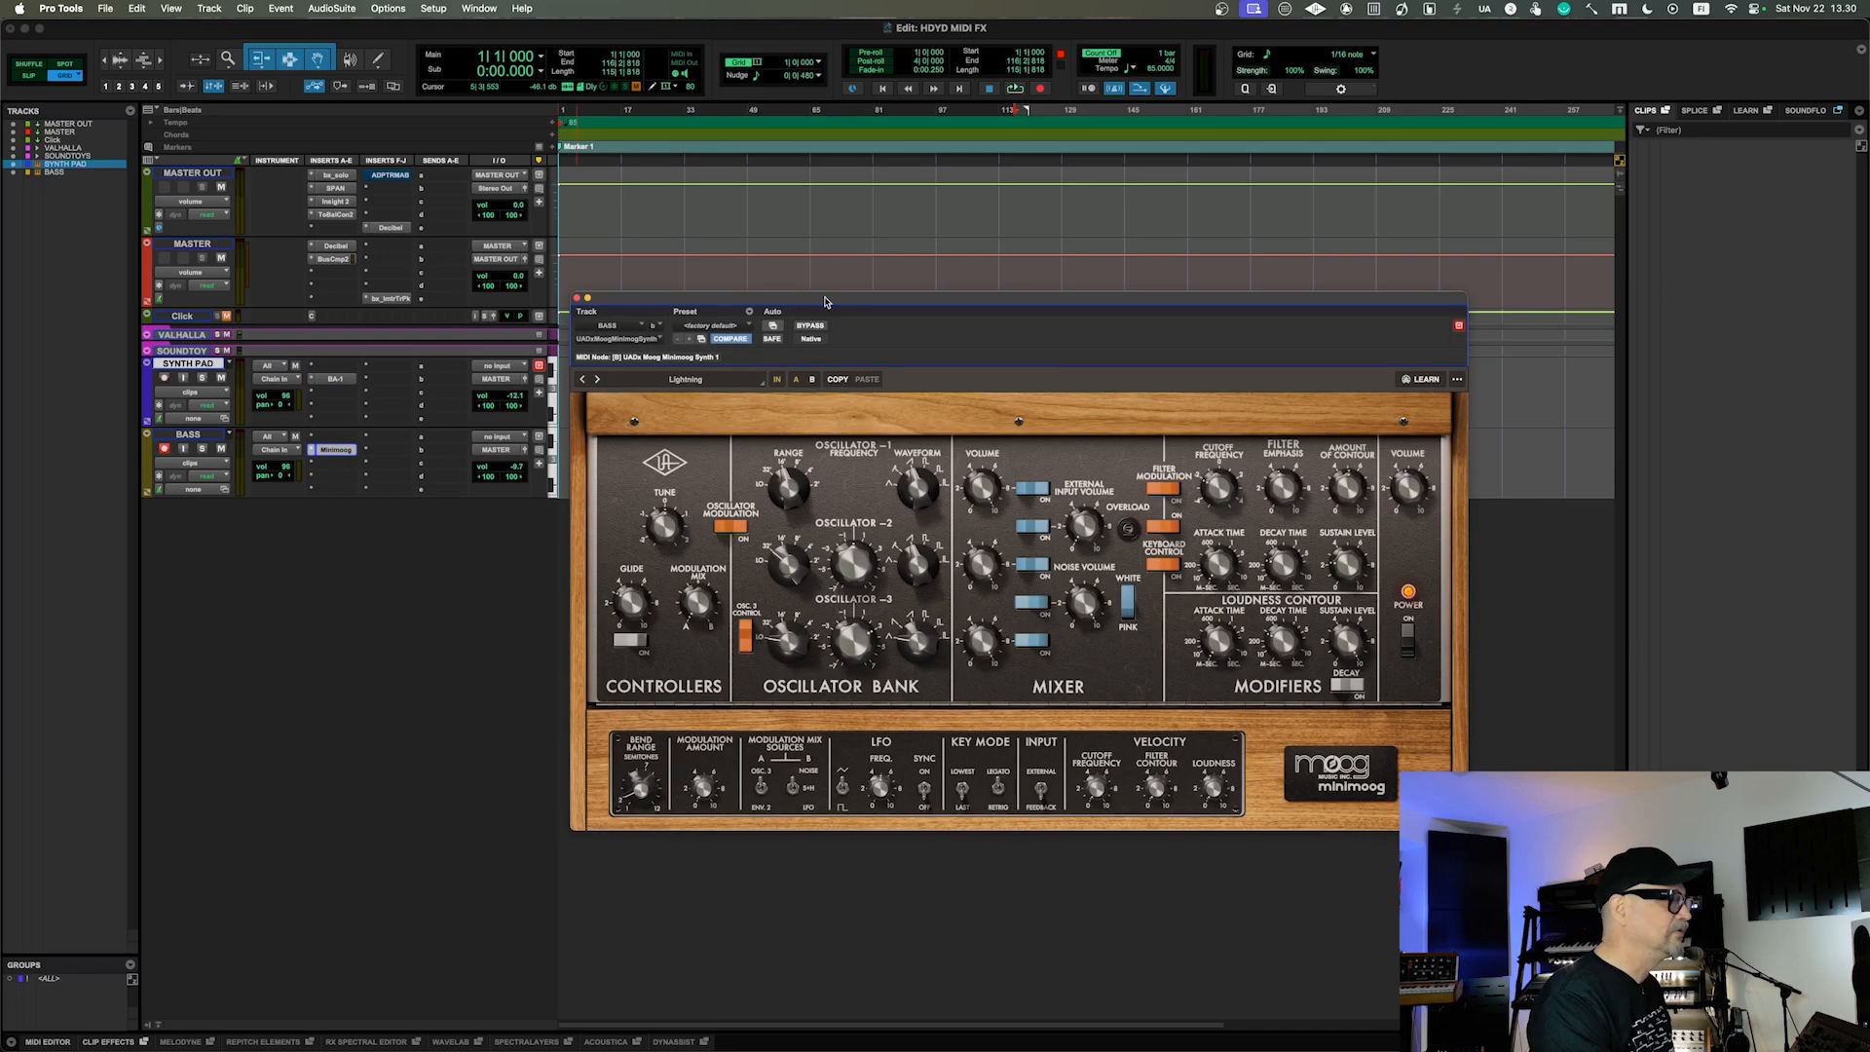
left_click_drag(826, 302, 859, 294)
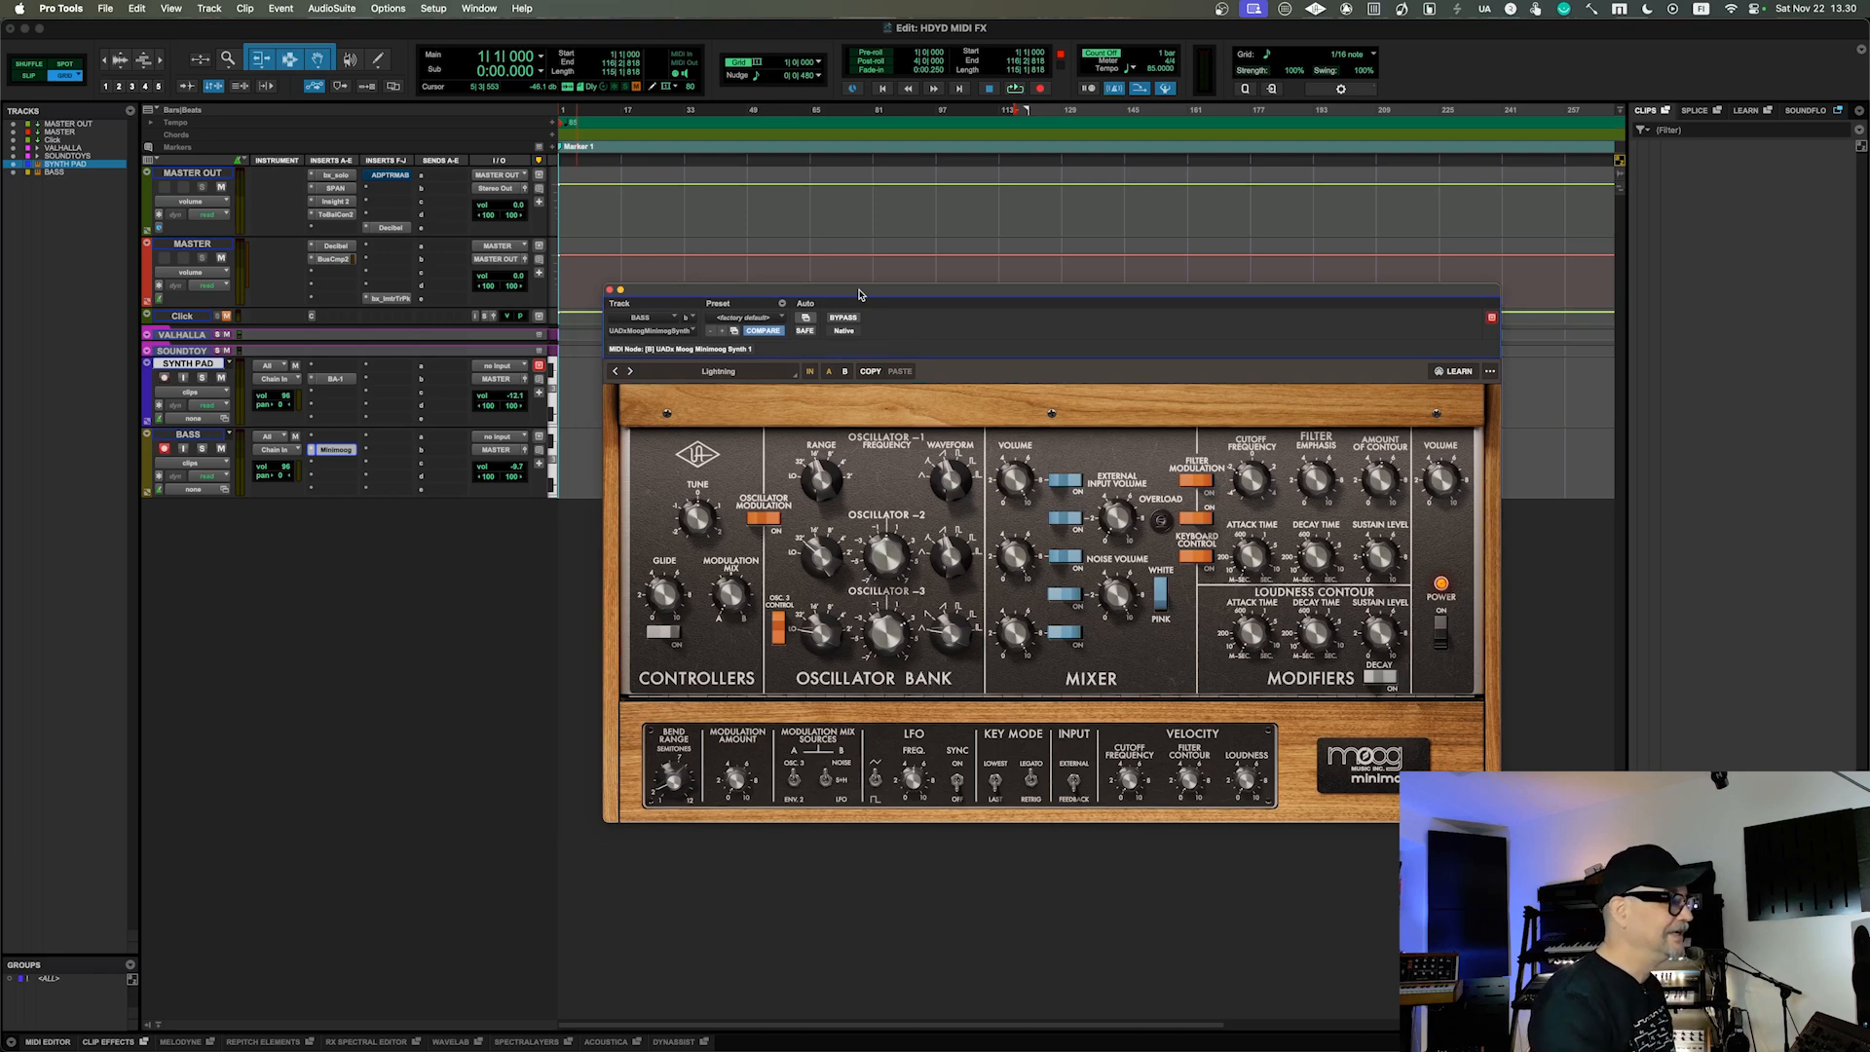
left_click_drag(859, 294, 806, 310)
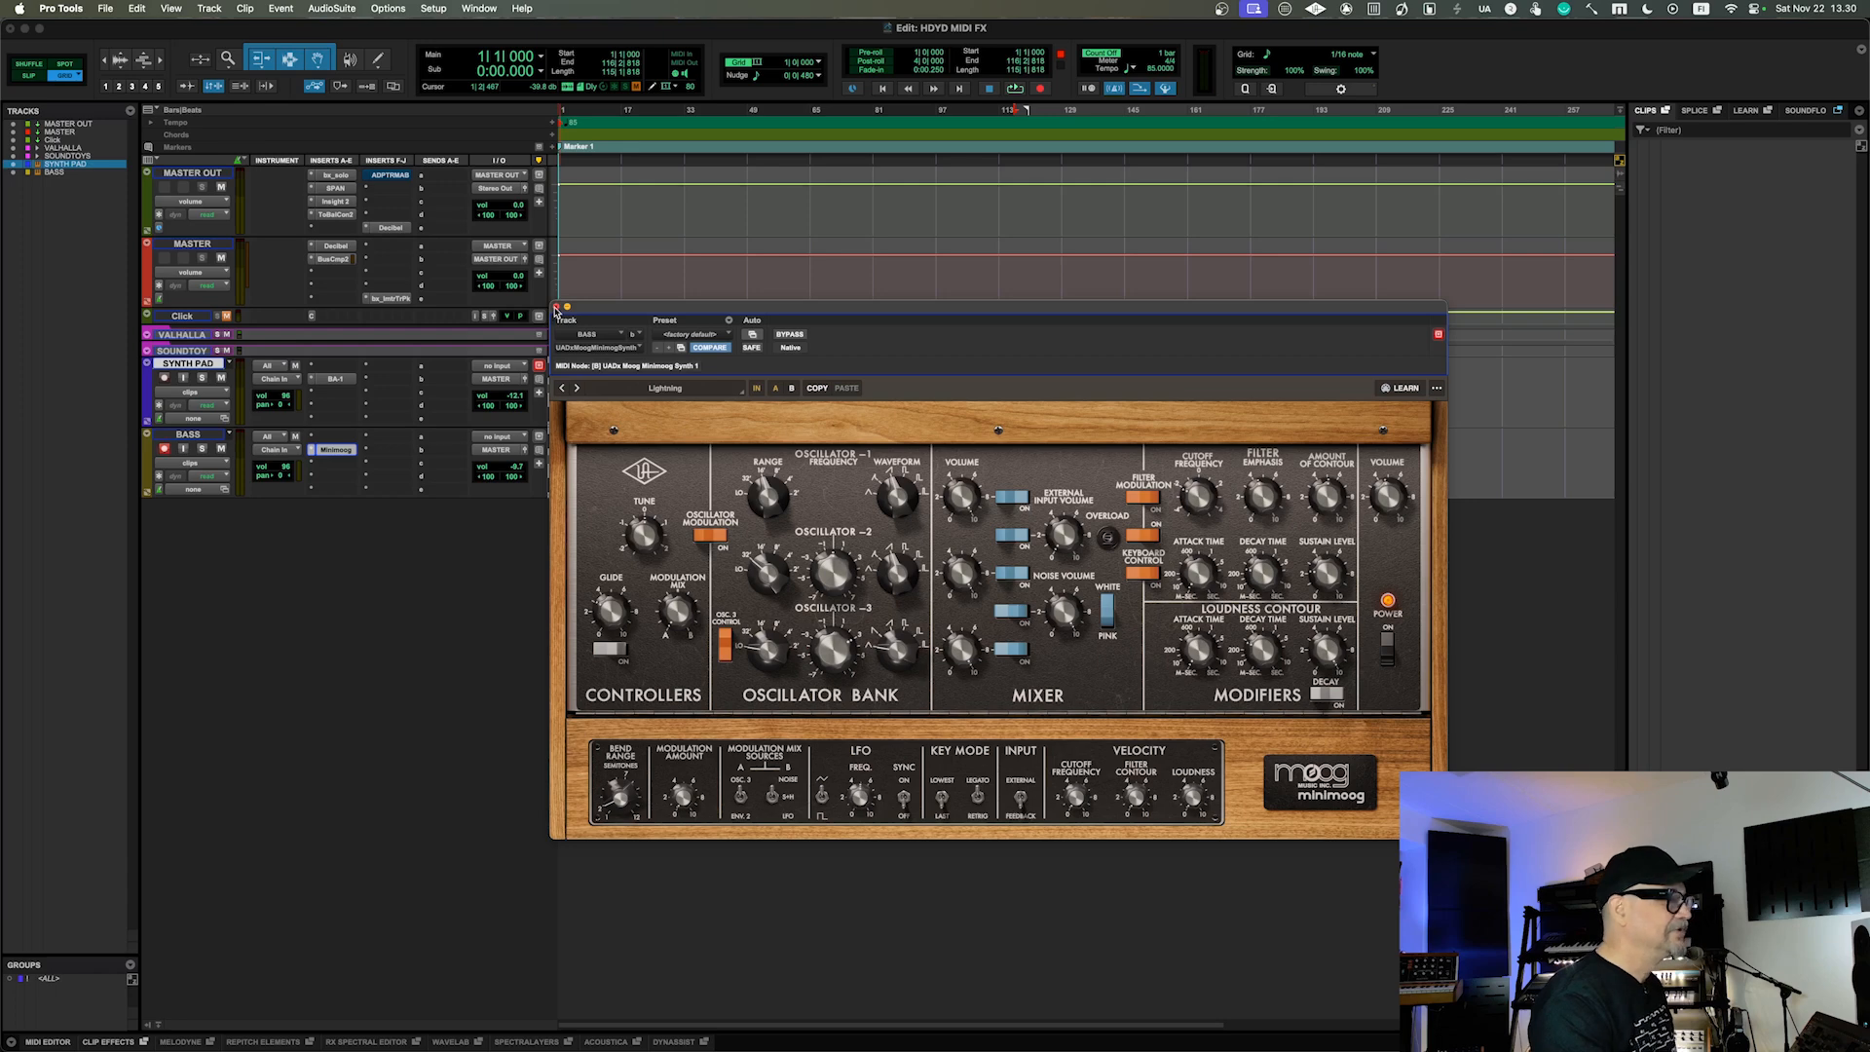
left_click(556, 308)
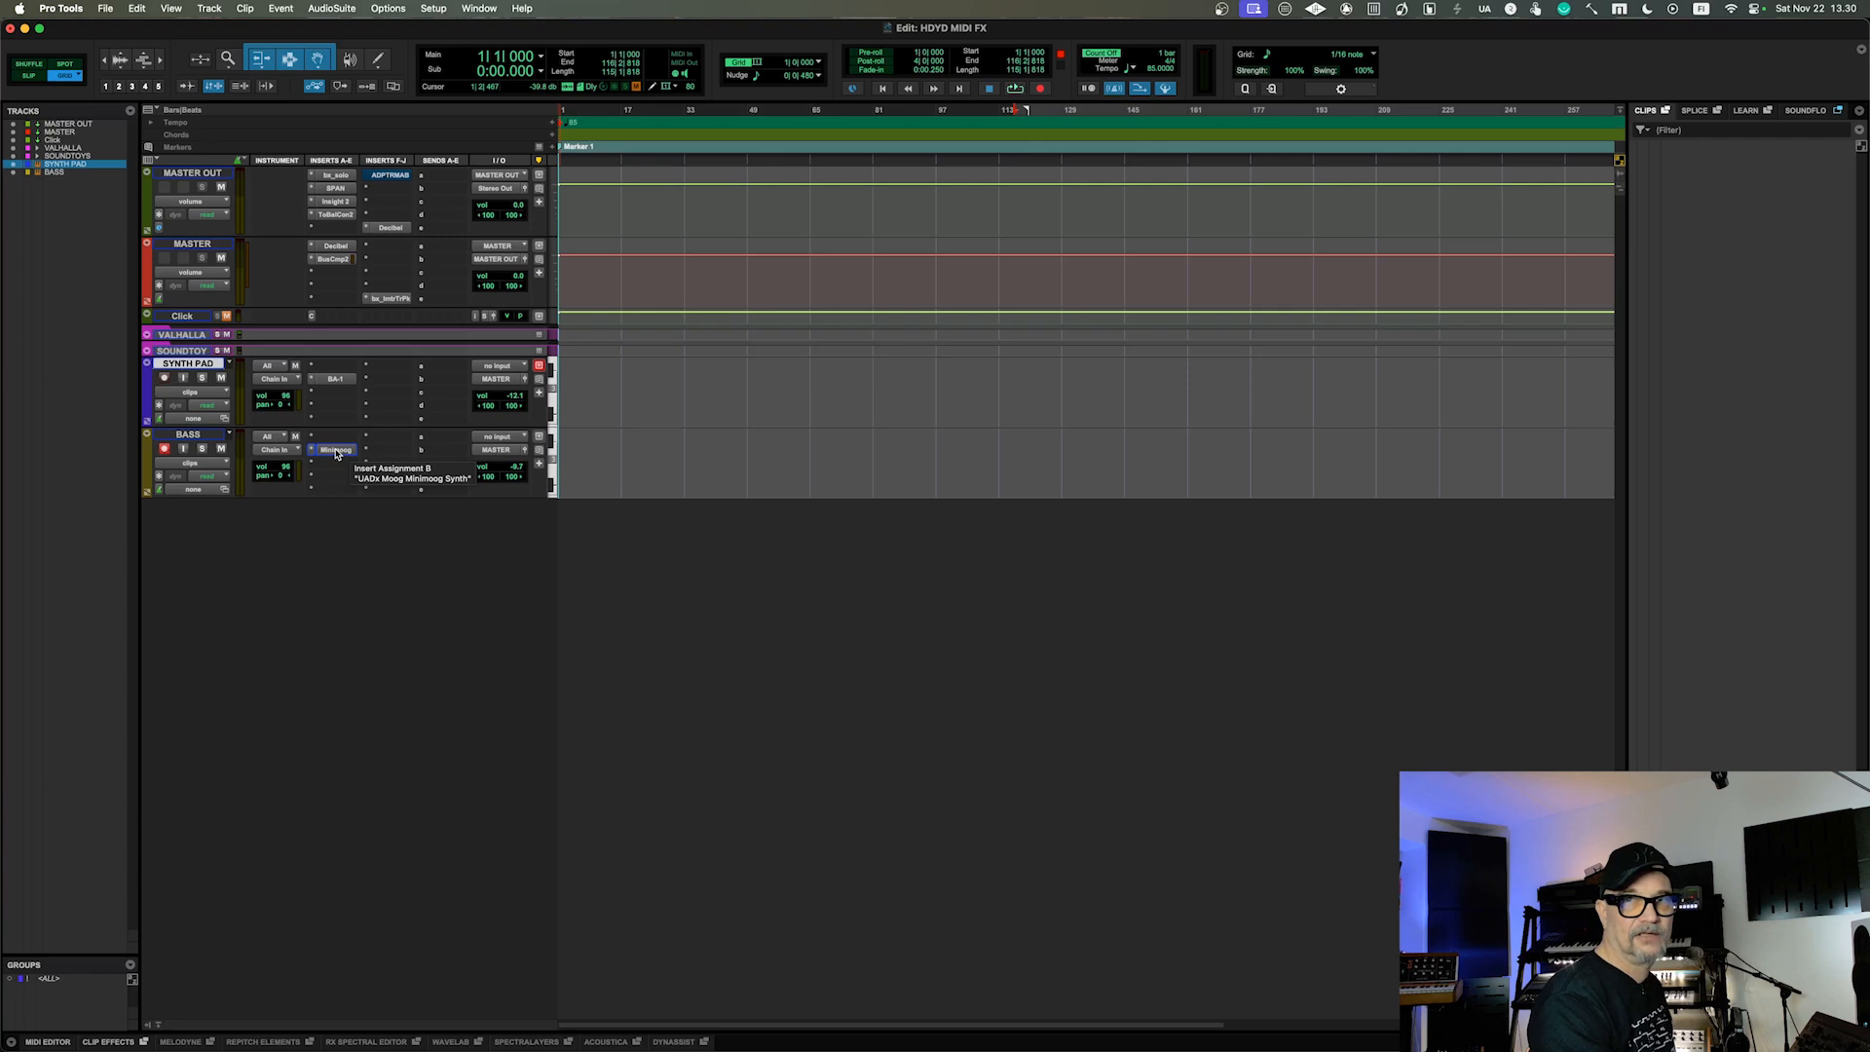
Insert the Seqund Lite MIDI plugin in the SYNTH PAD track's first insert slot, before the BA-1, and close its window.
left_click(328, 369)
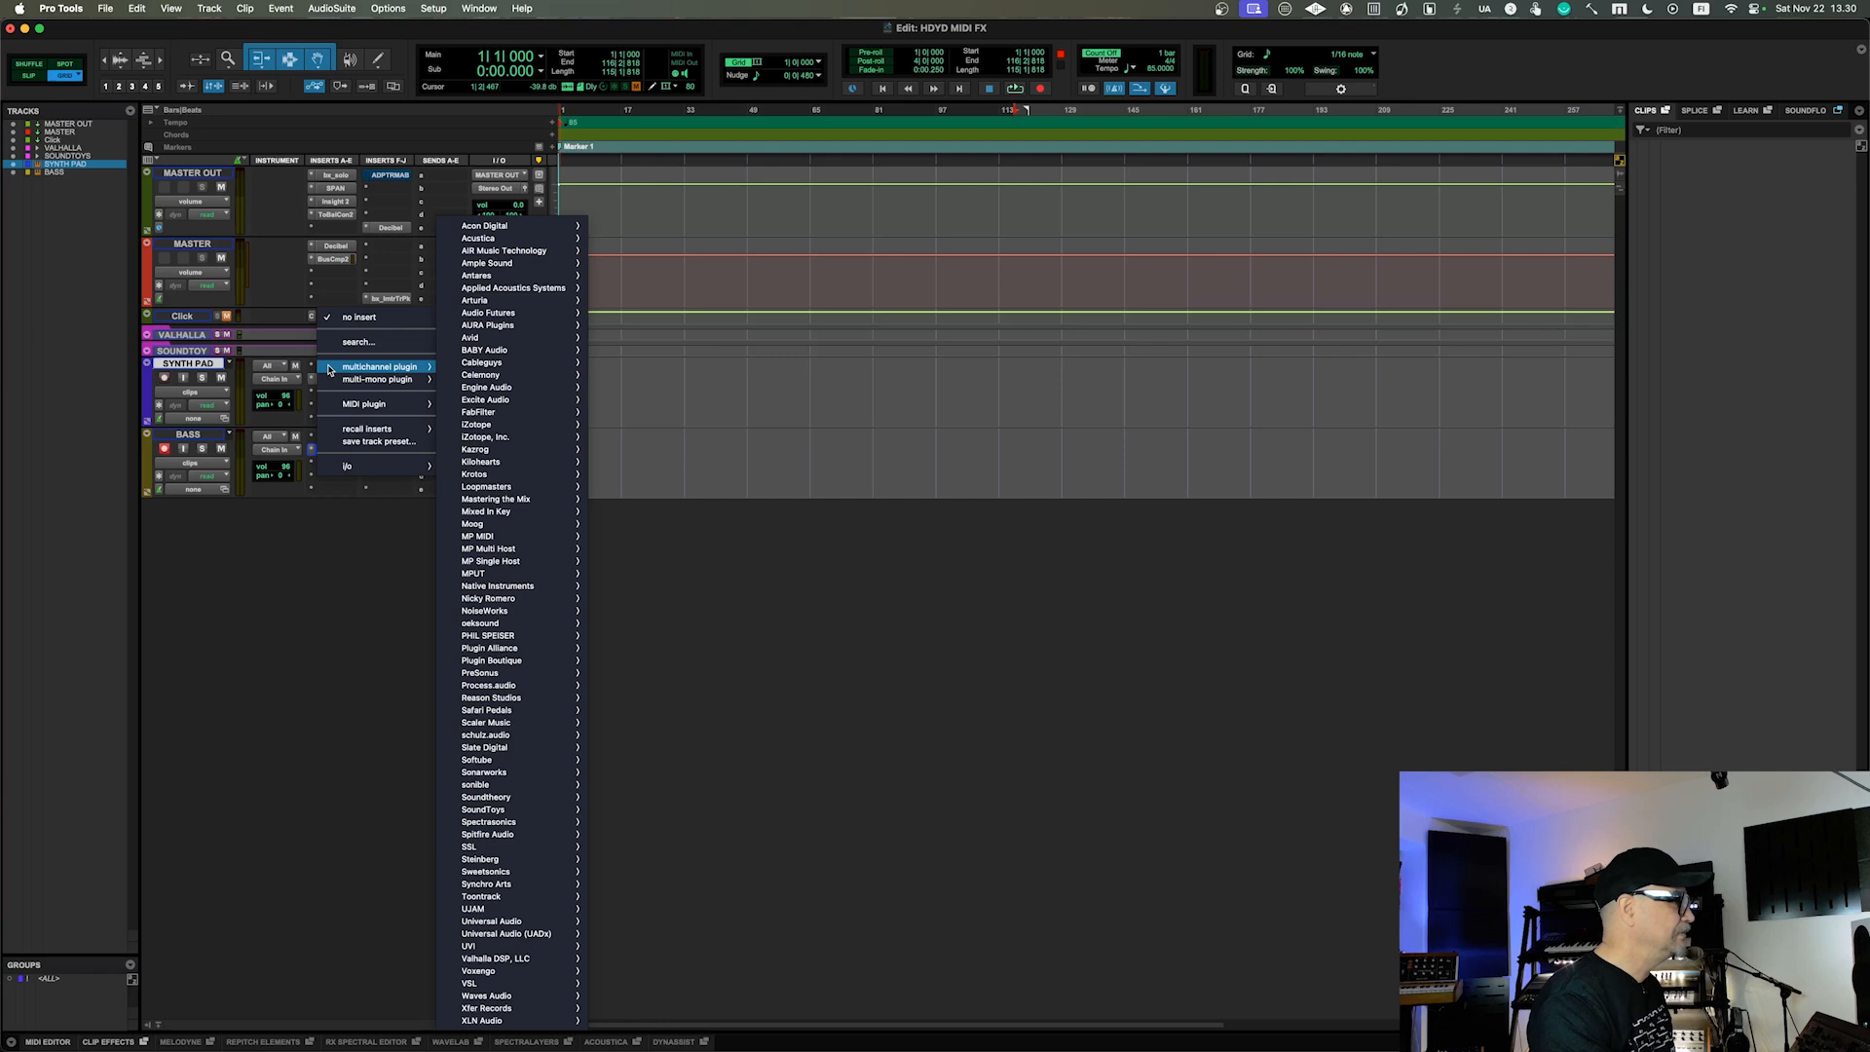
mouse_move(356, 407)
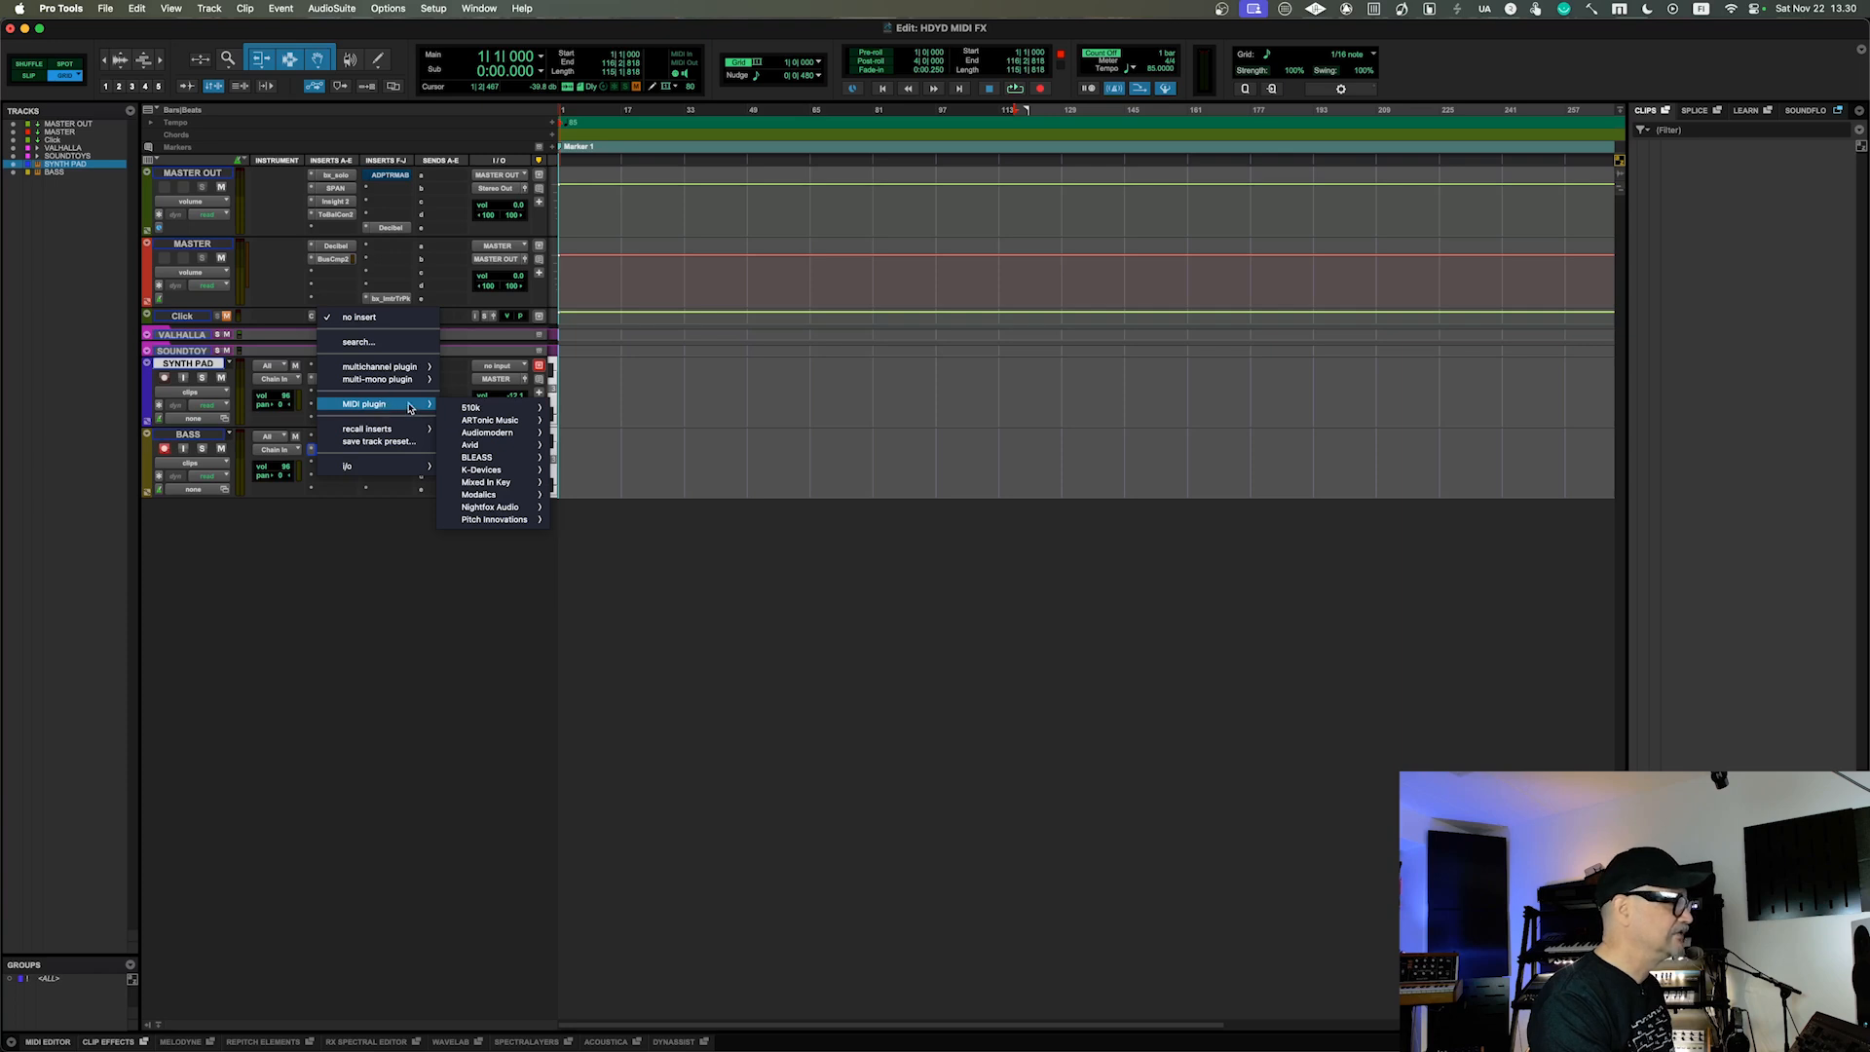
mouse_move(490, 448)
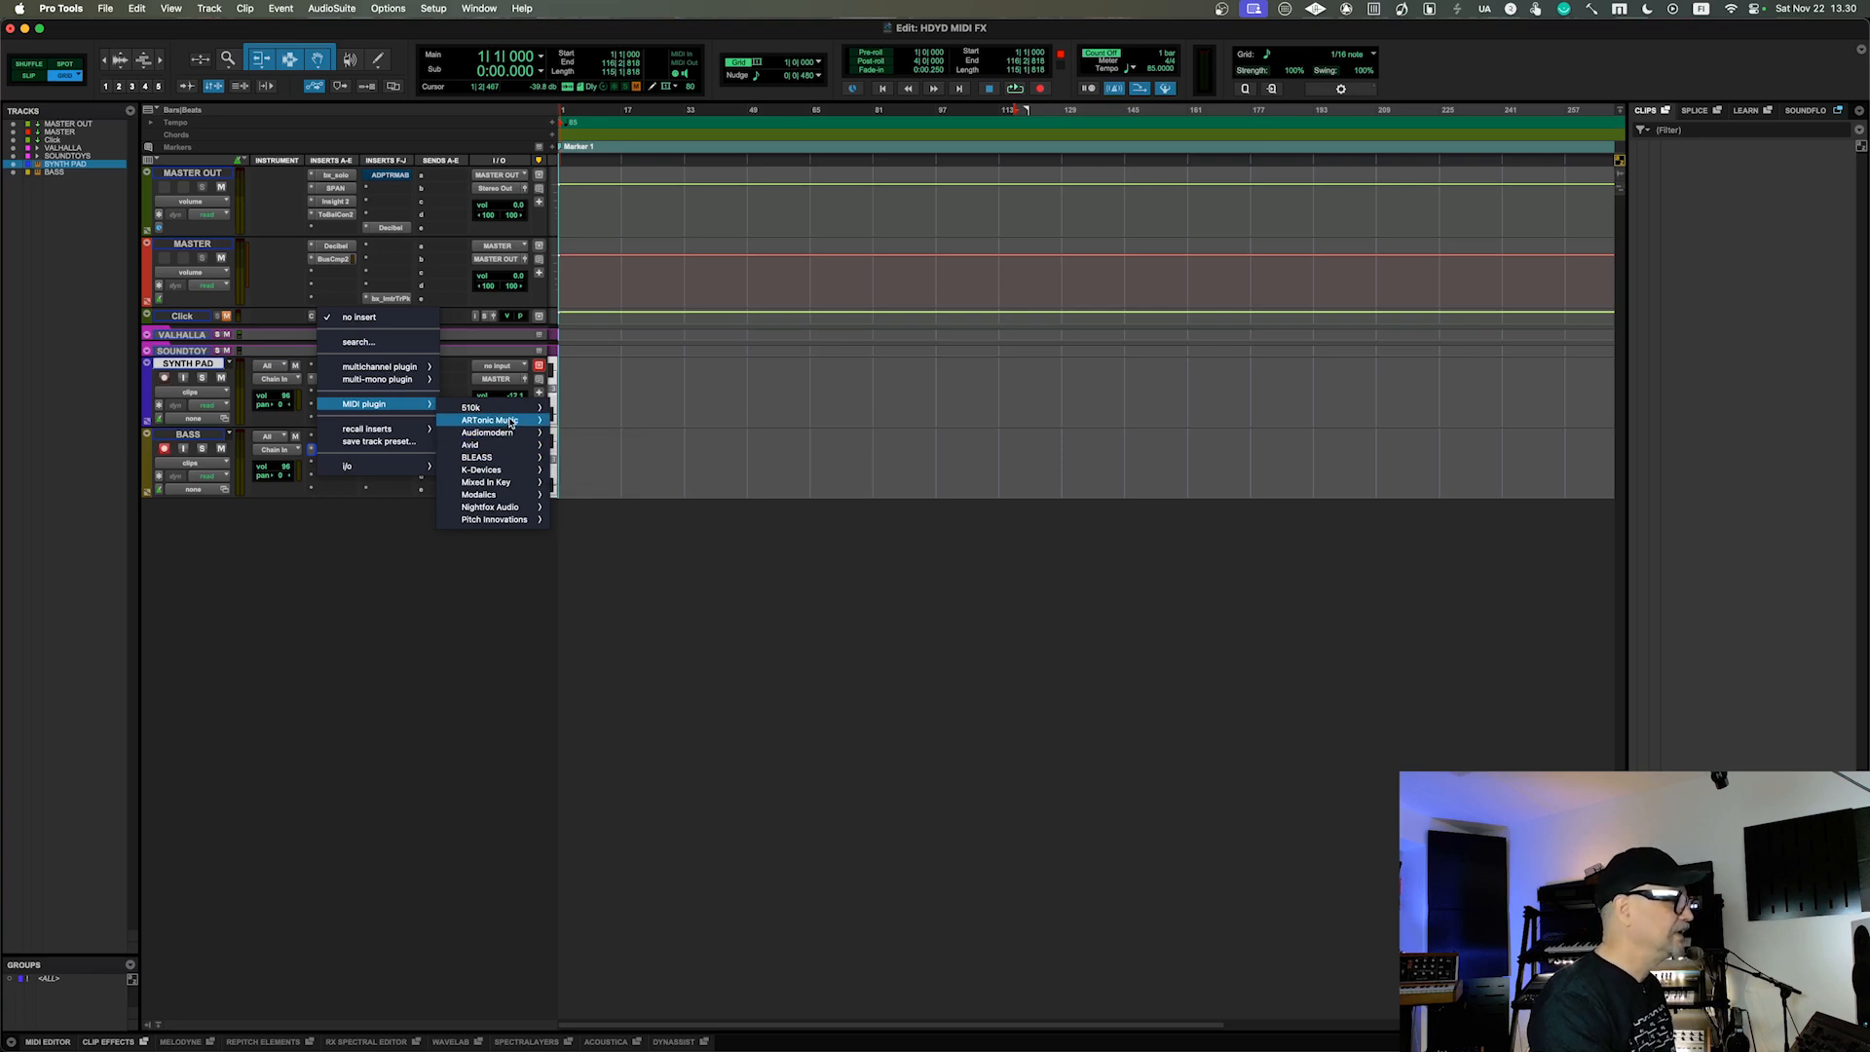
mouse_move(508, 410)
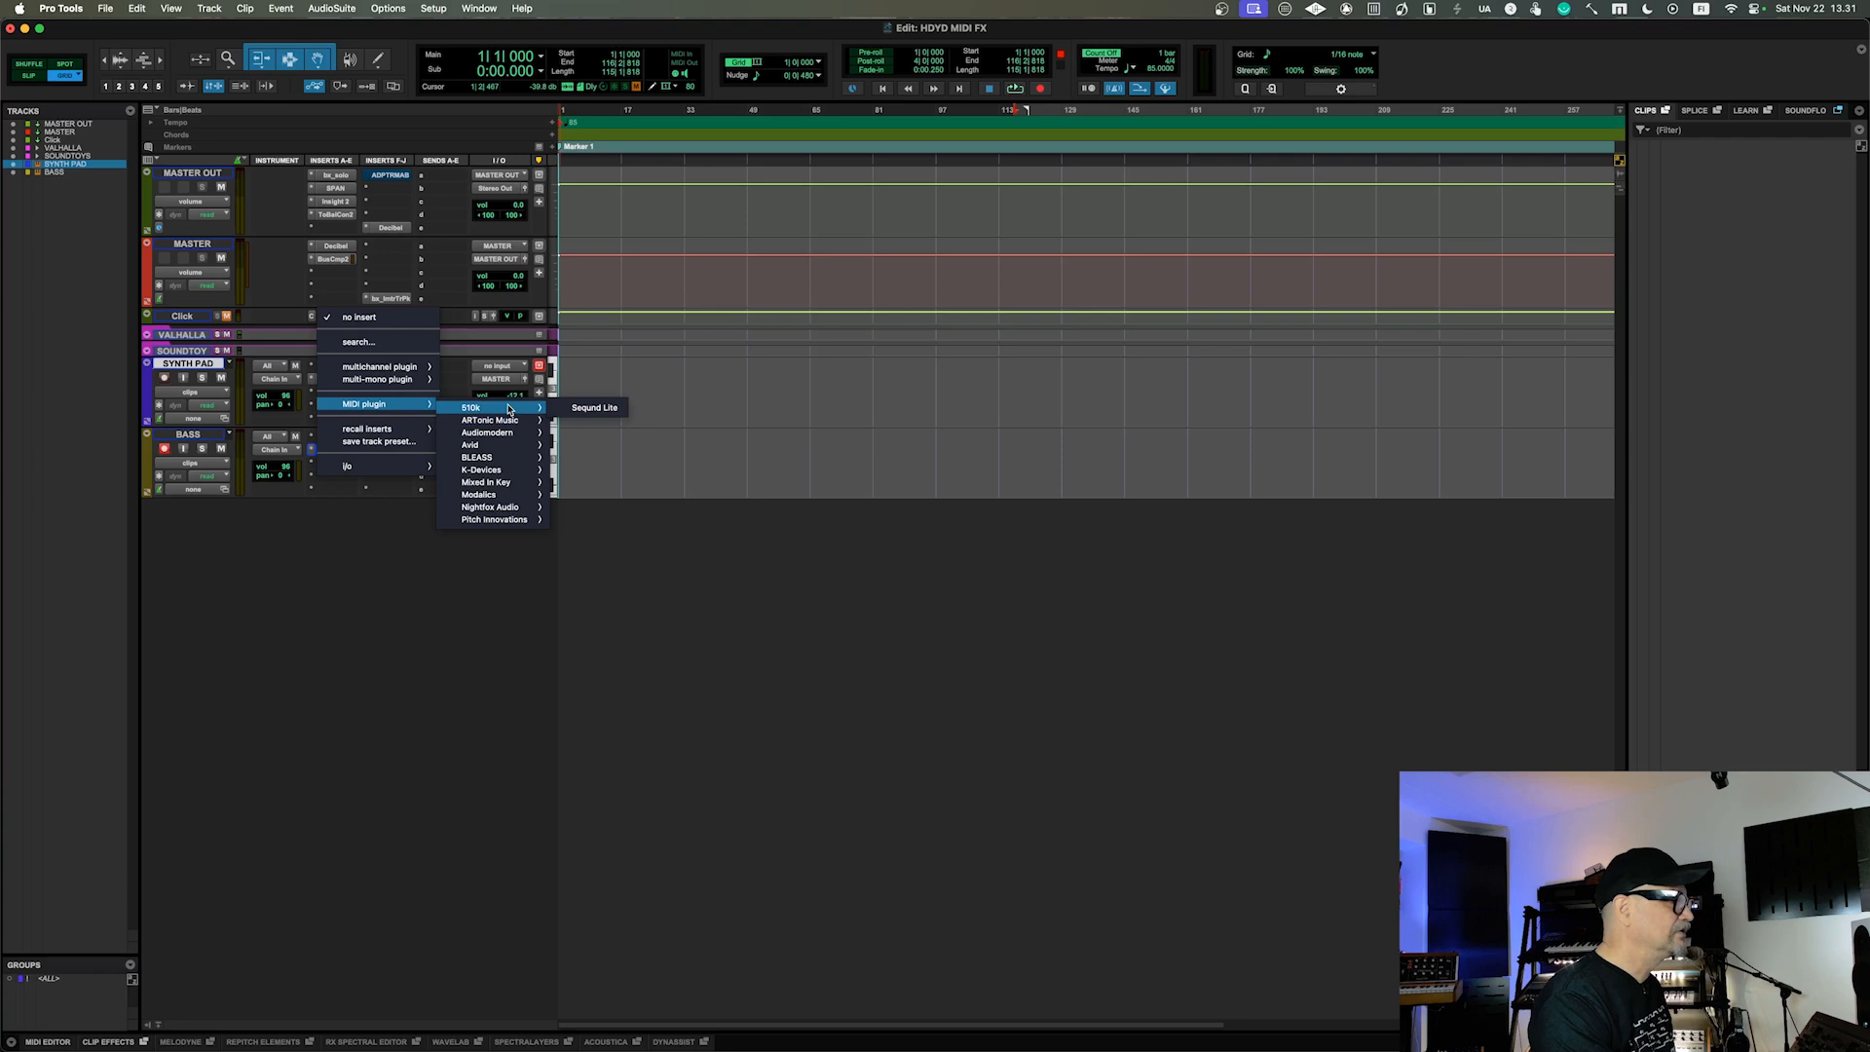
left_click(578, 408)
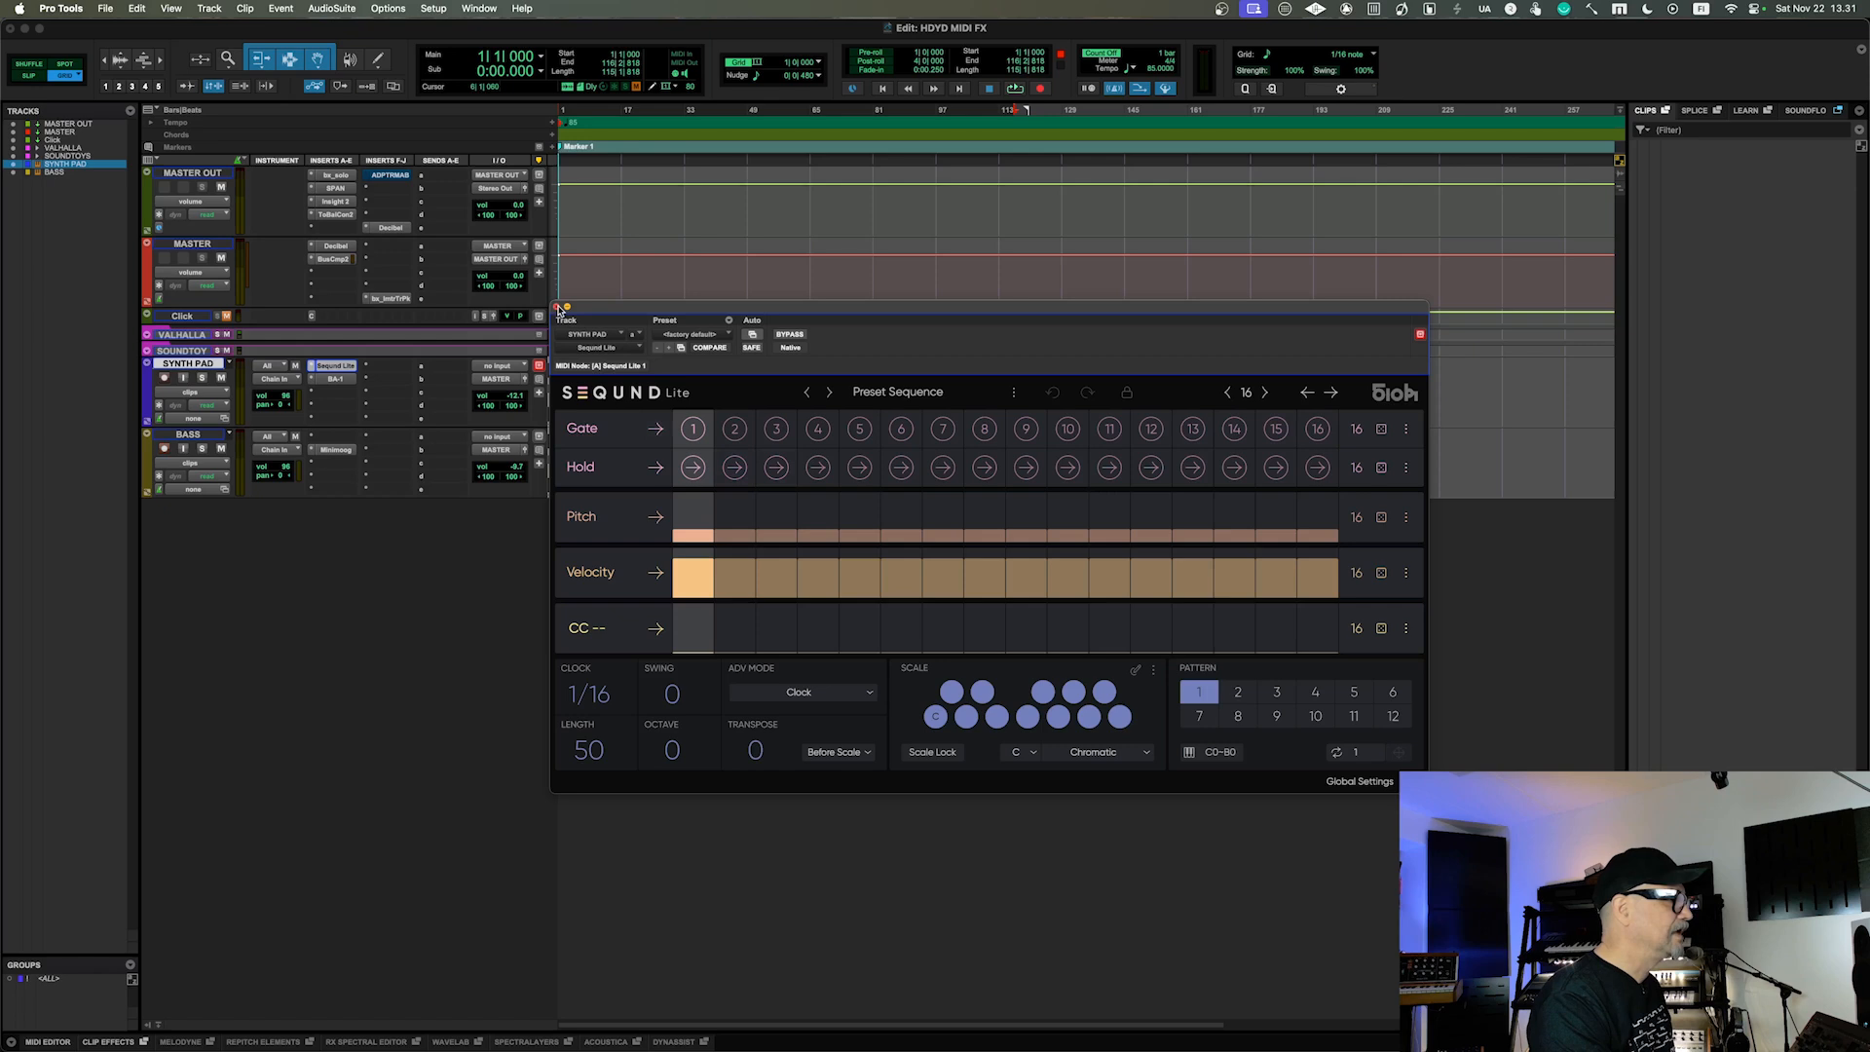
left_click(555, 307)
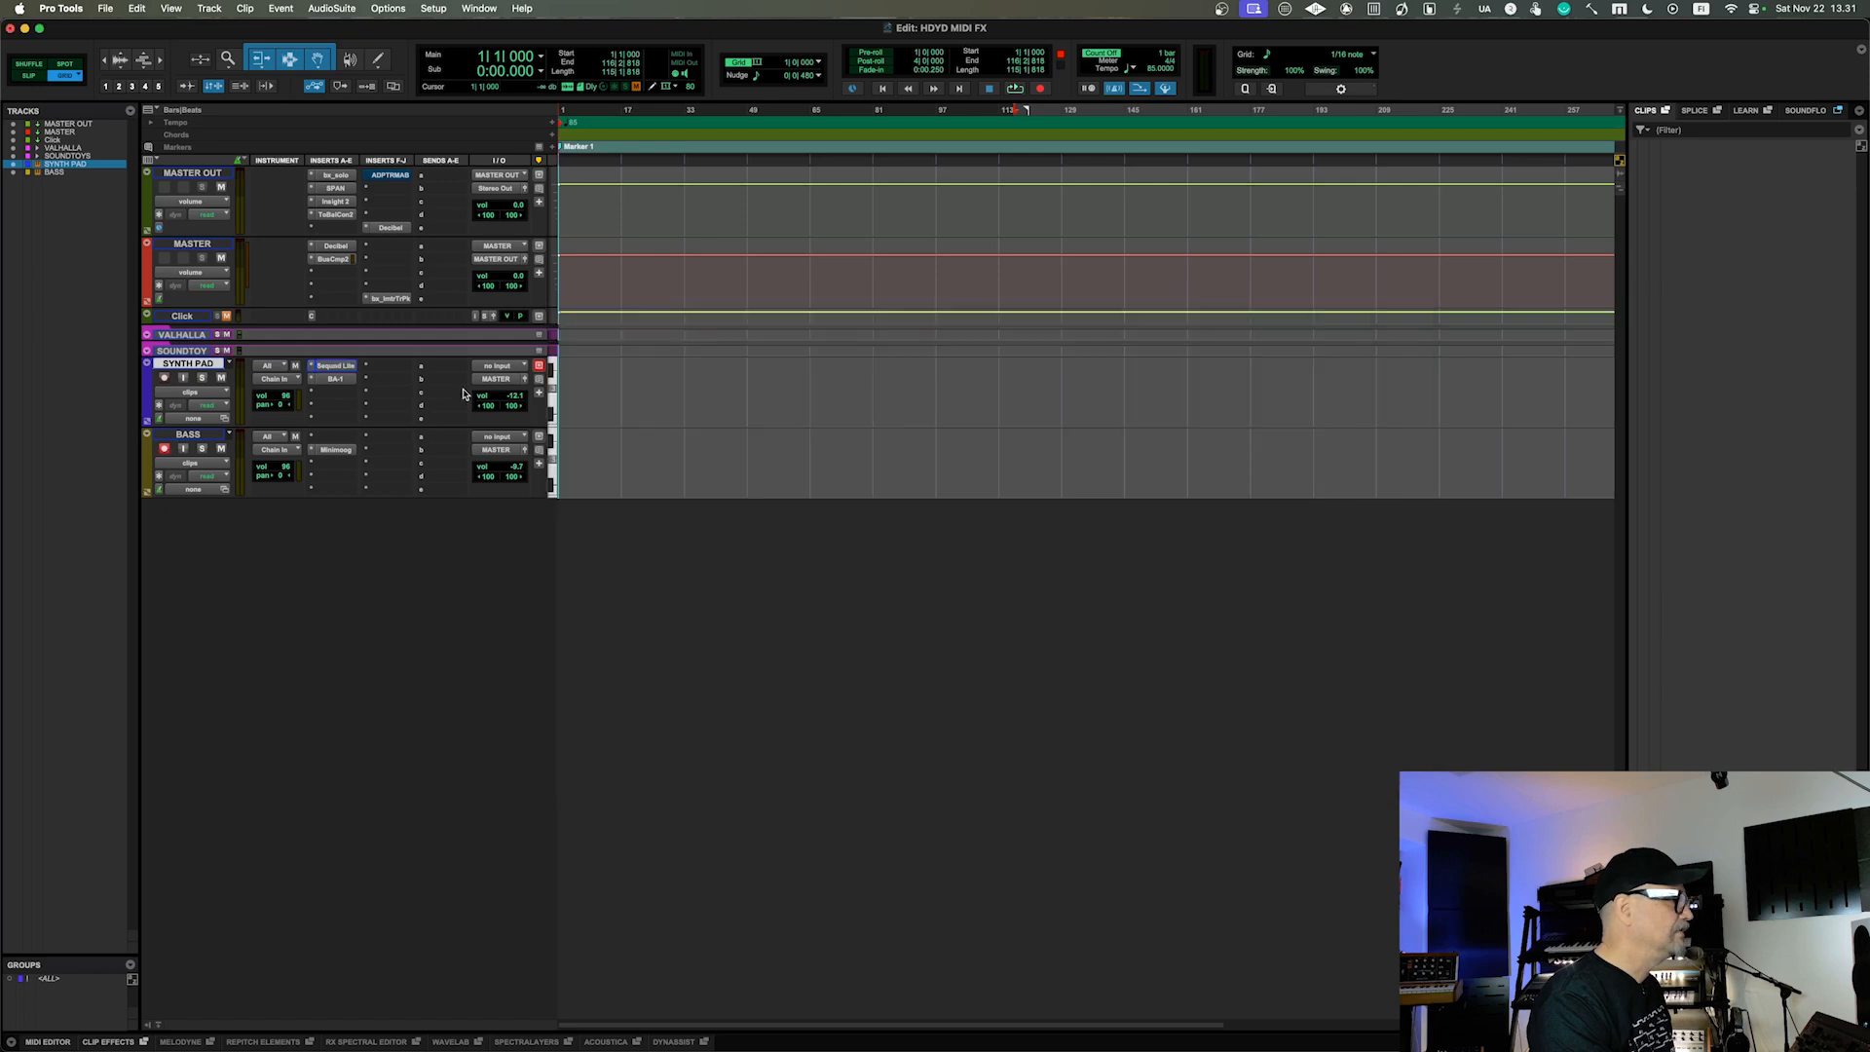
Replace Seqund Lite on the SYNTH PAD track with the Captain Chords Epic MIDI plugin from Mixed In Key.
right_click(348, 366)
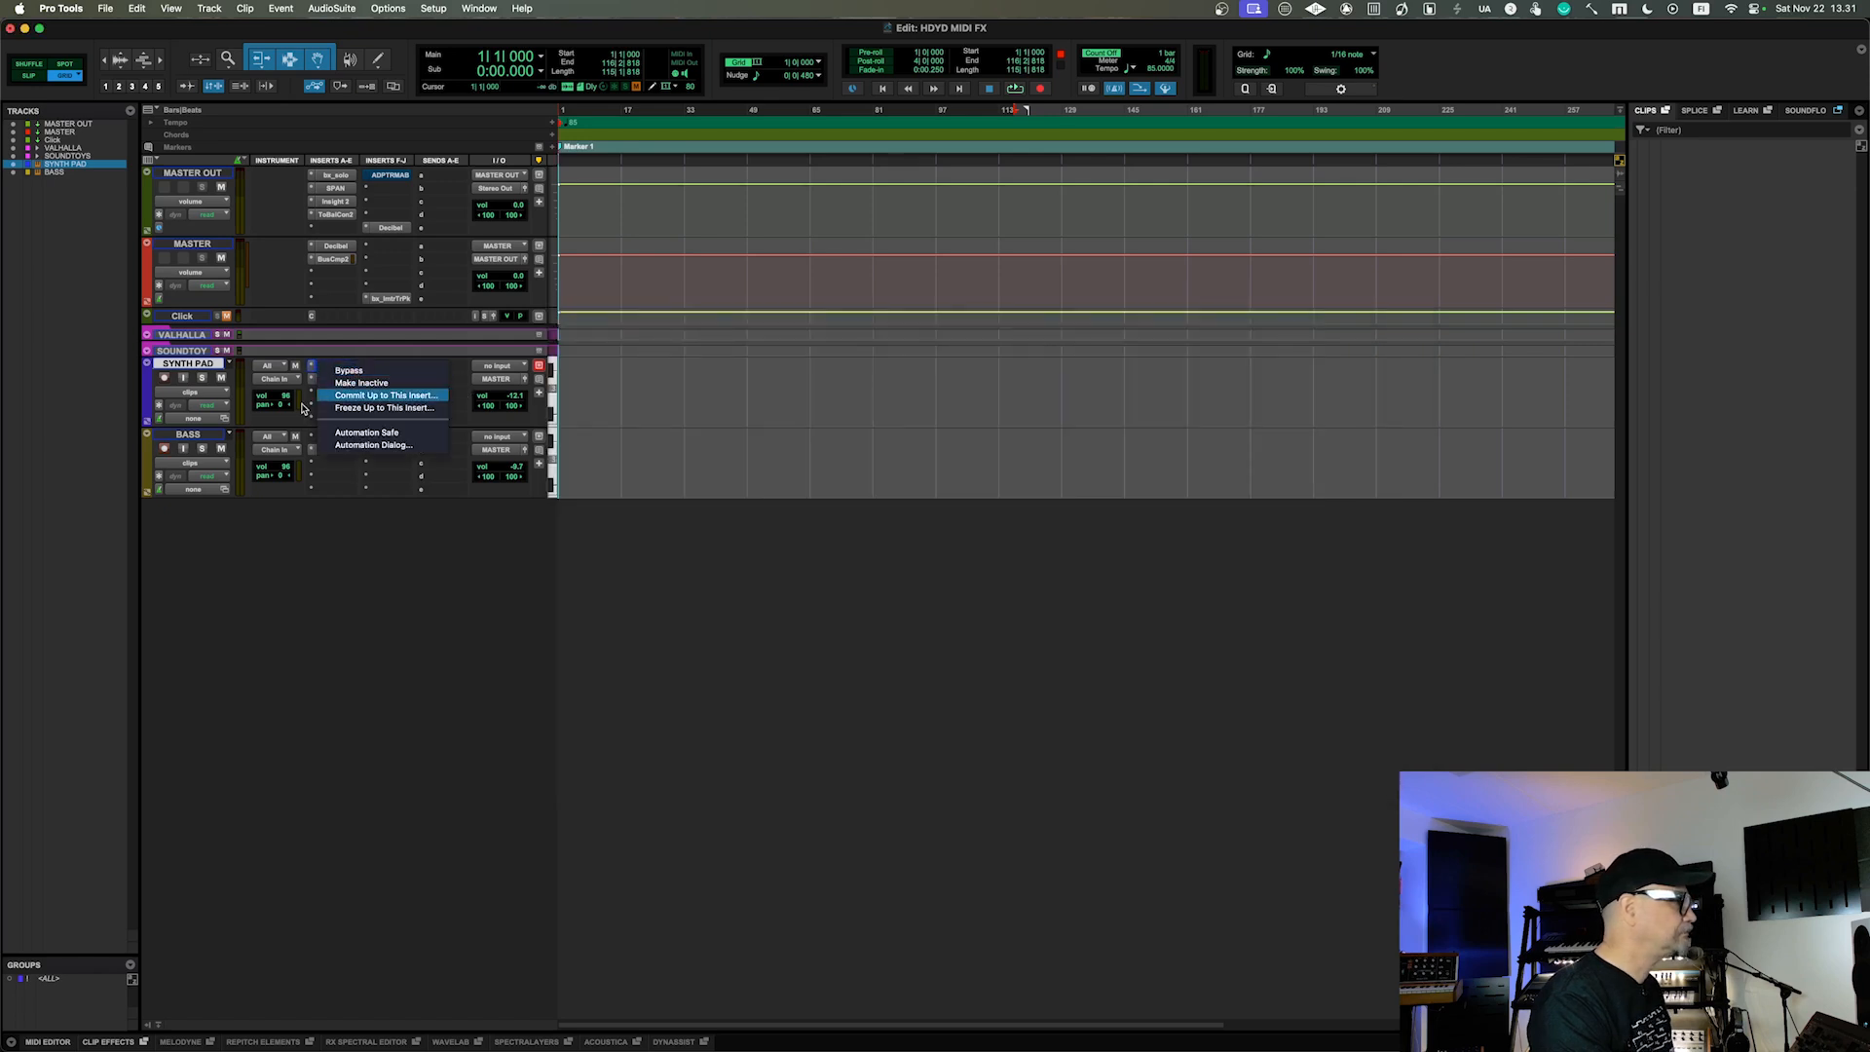
left_click(310, 368)
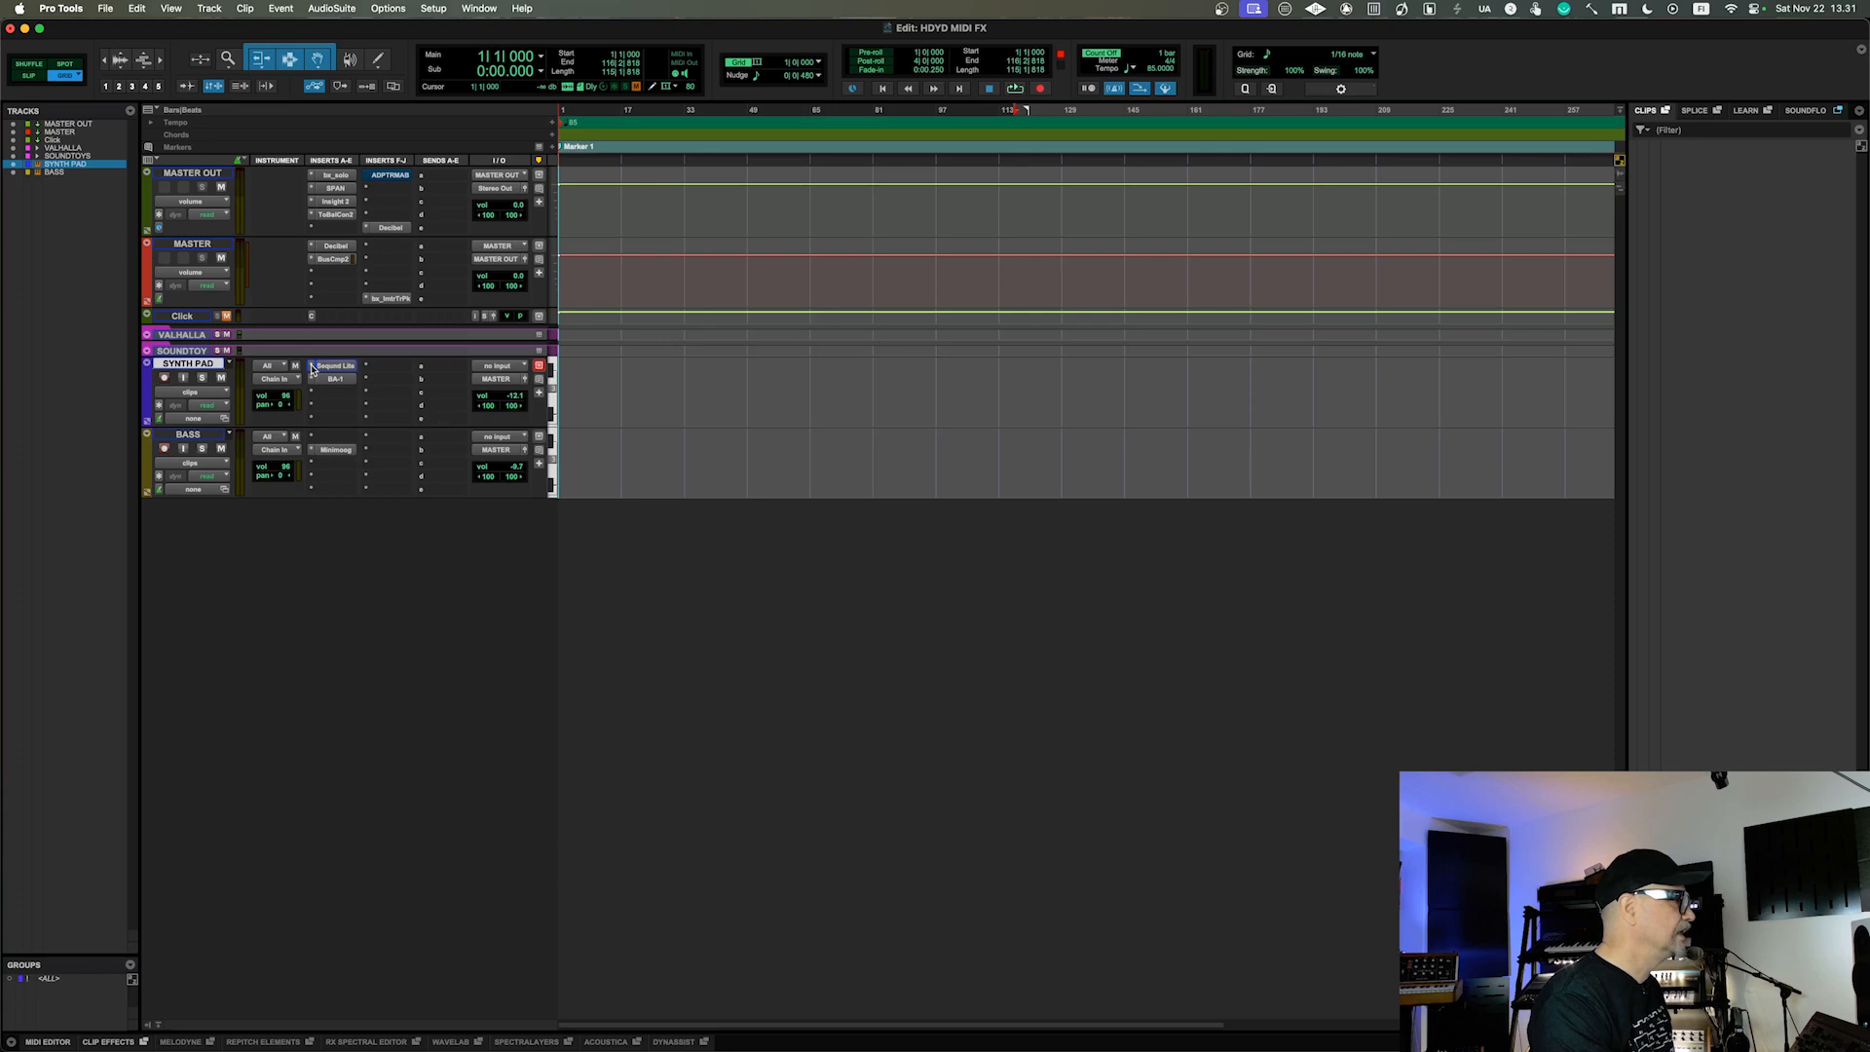
left_click(311, 368)
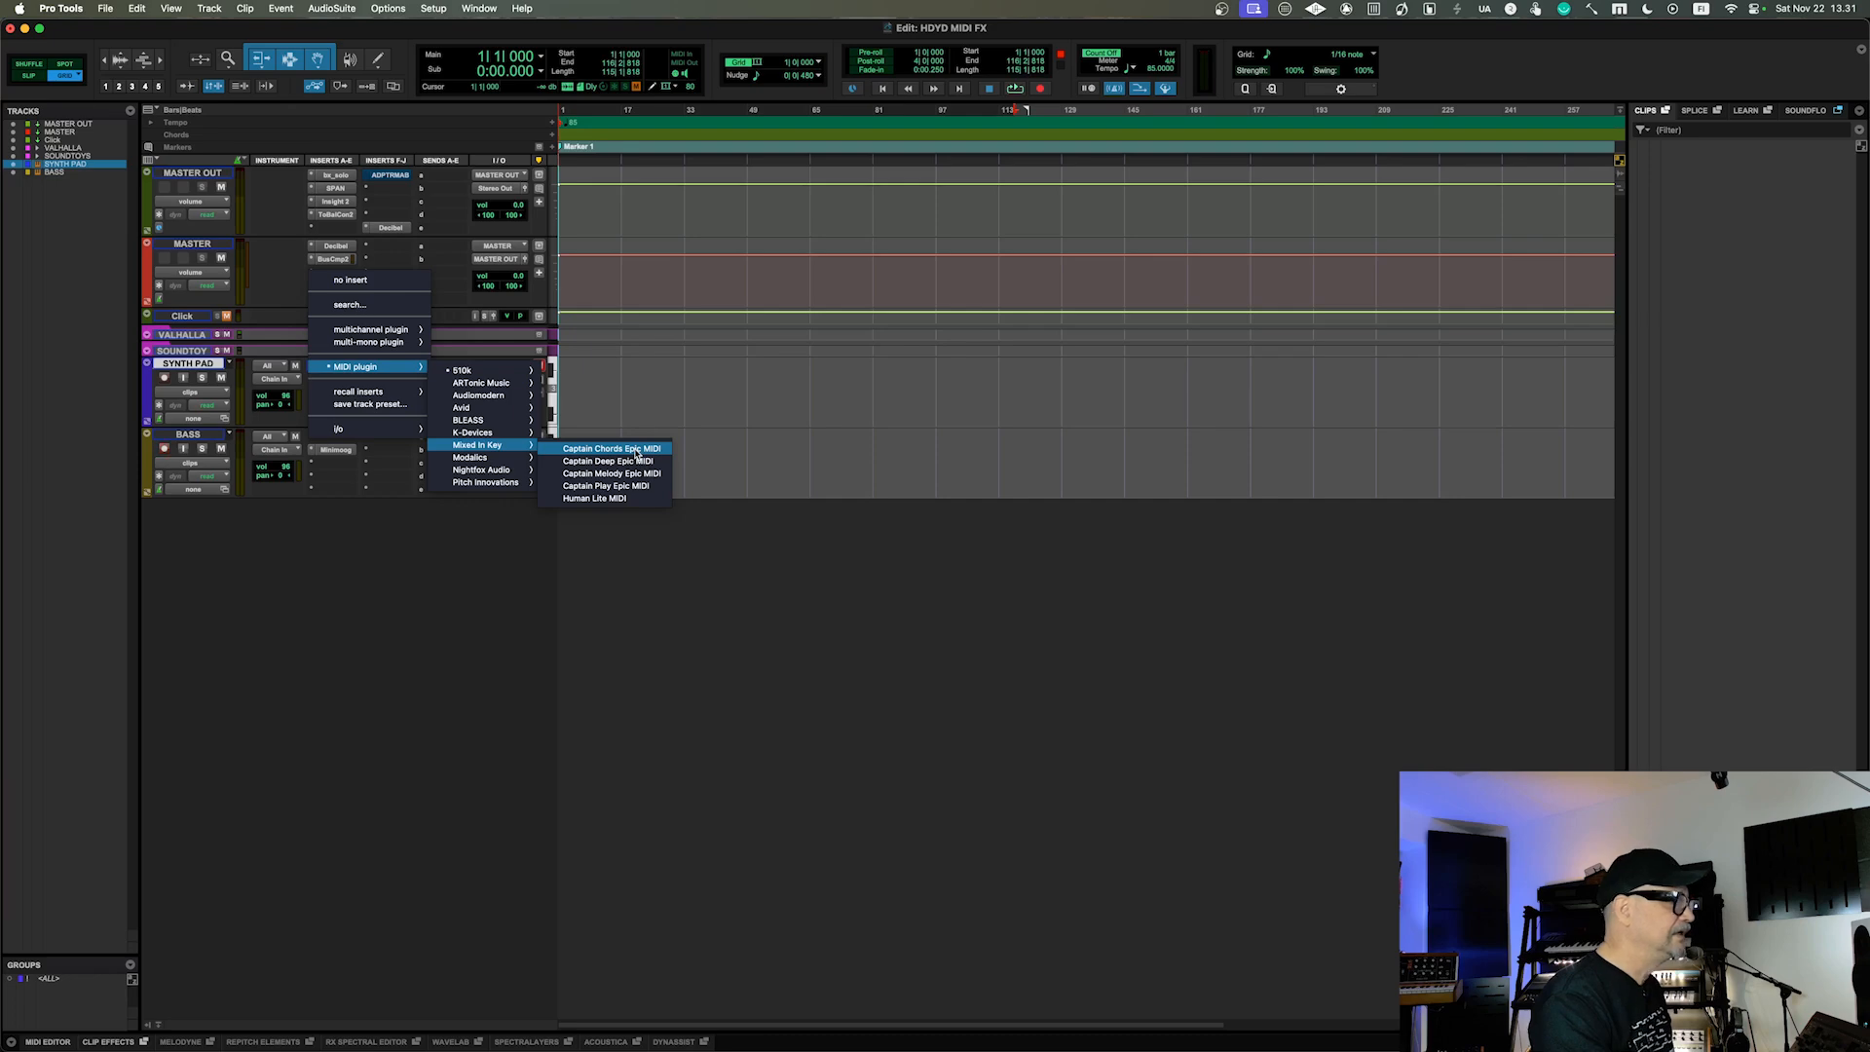
left_click(636, 451)
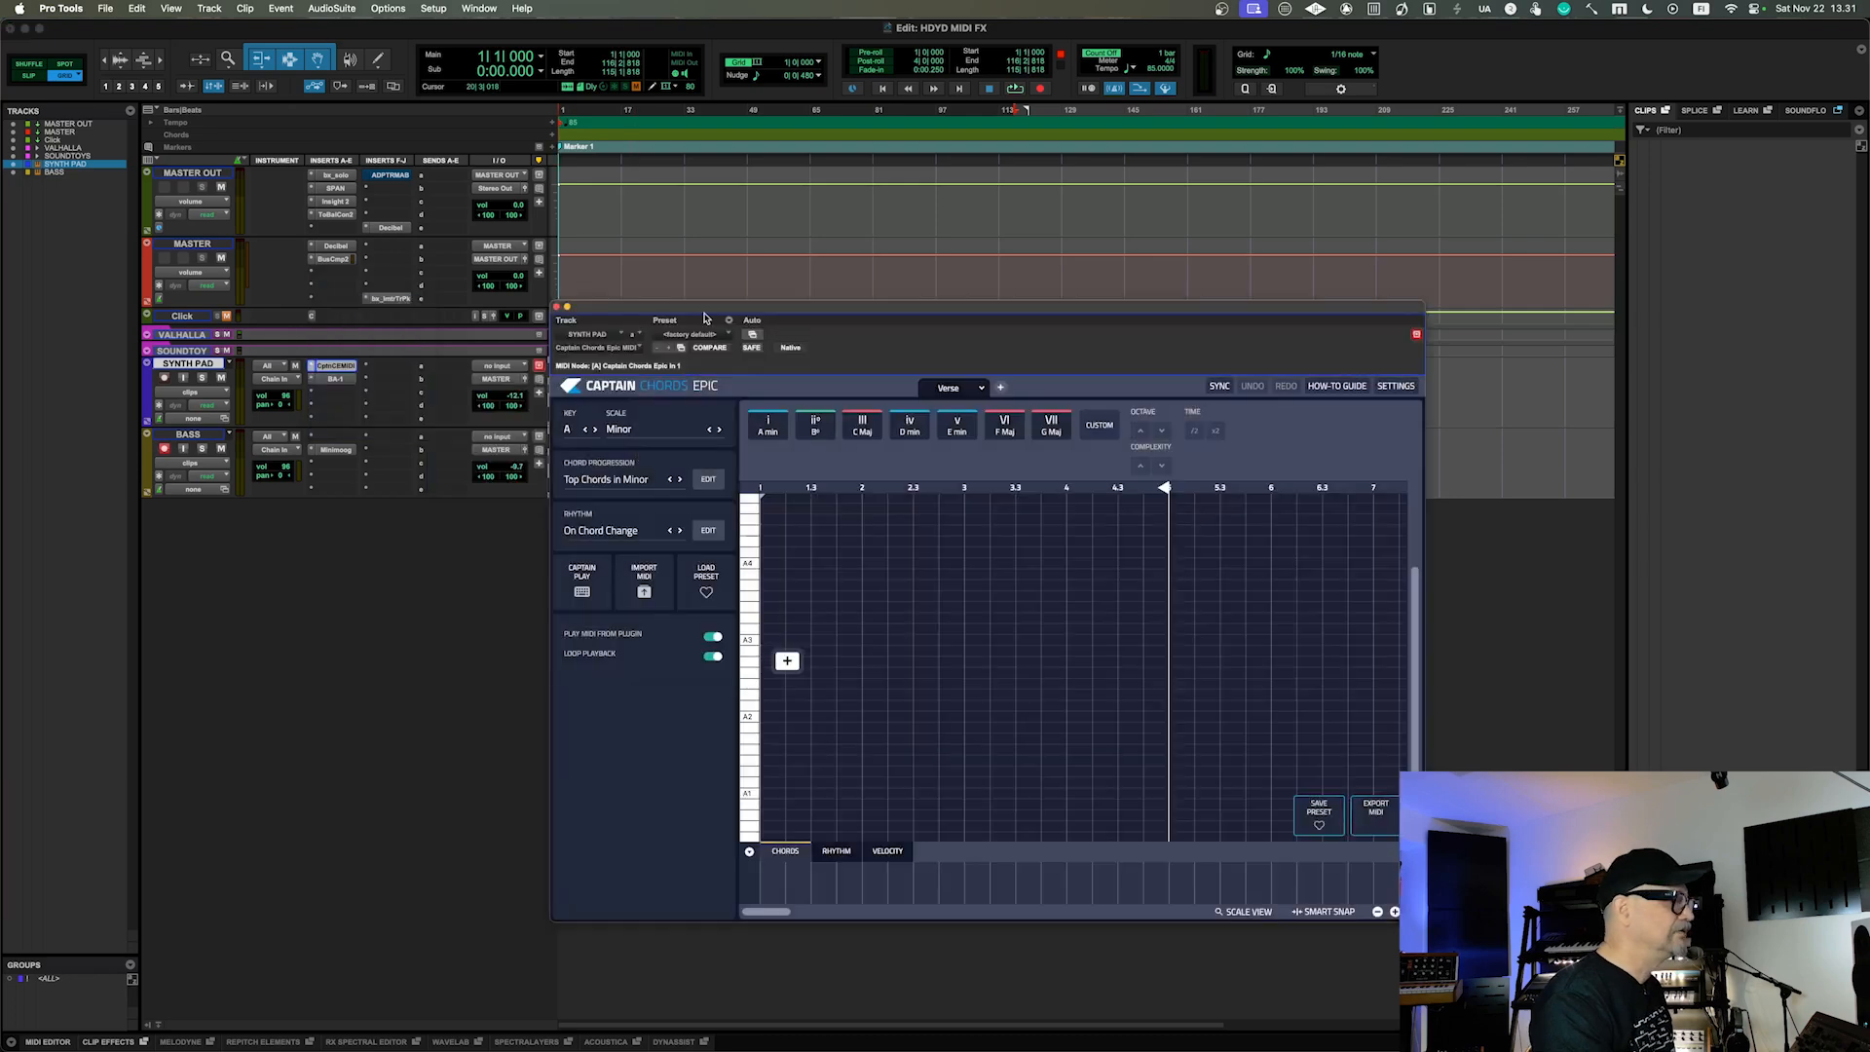
left_click_drag(714, 321, 640, 235)
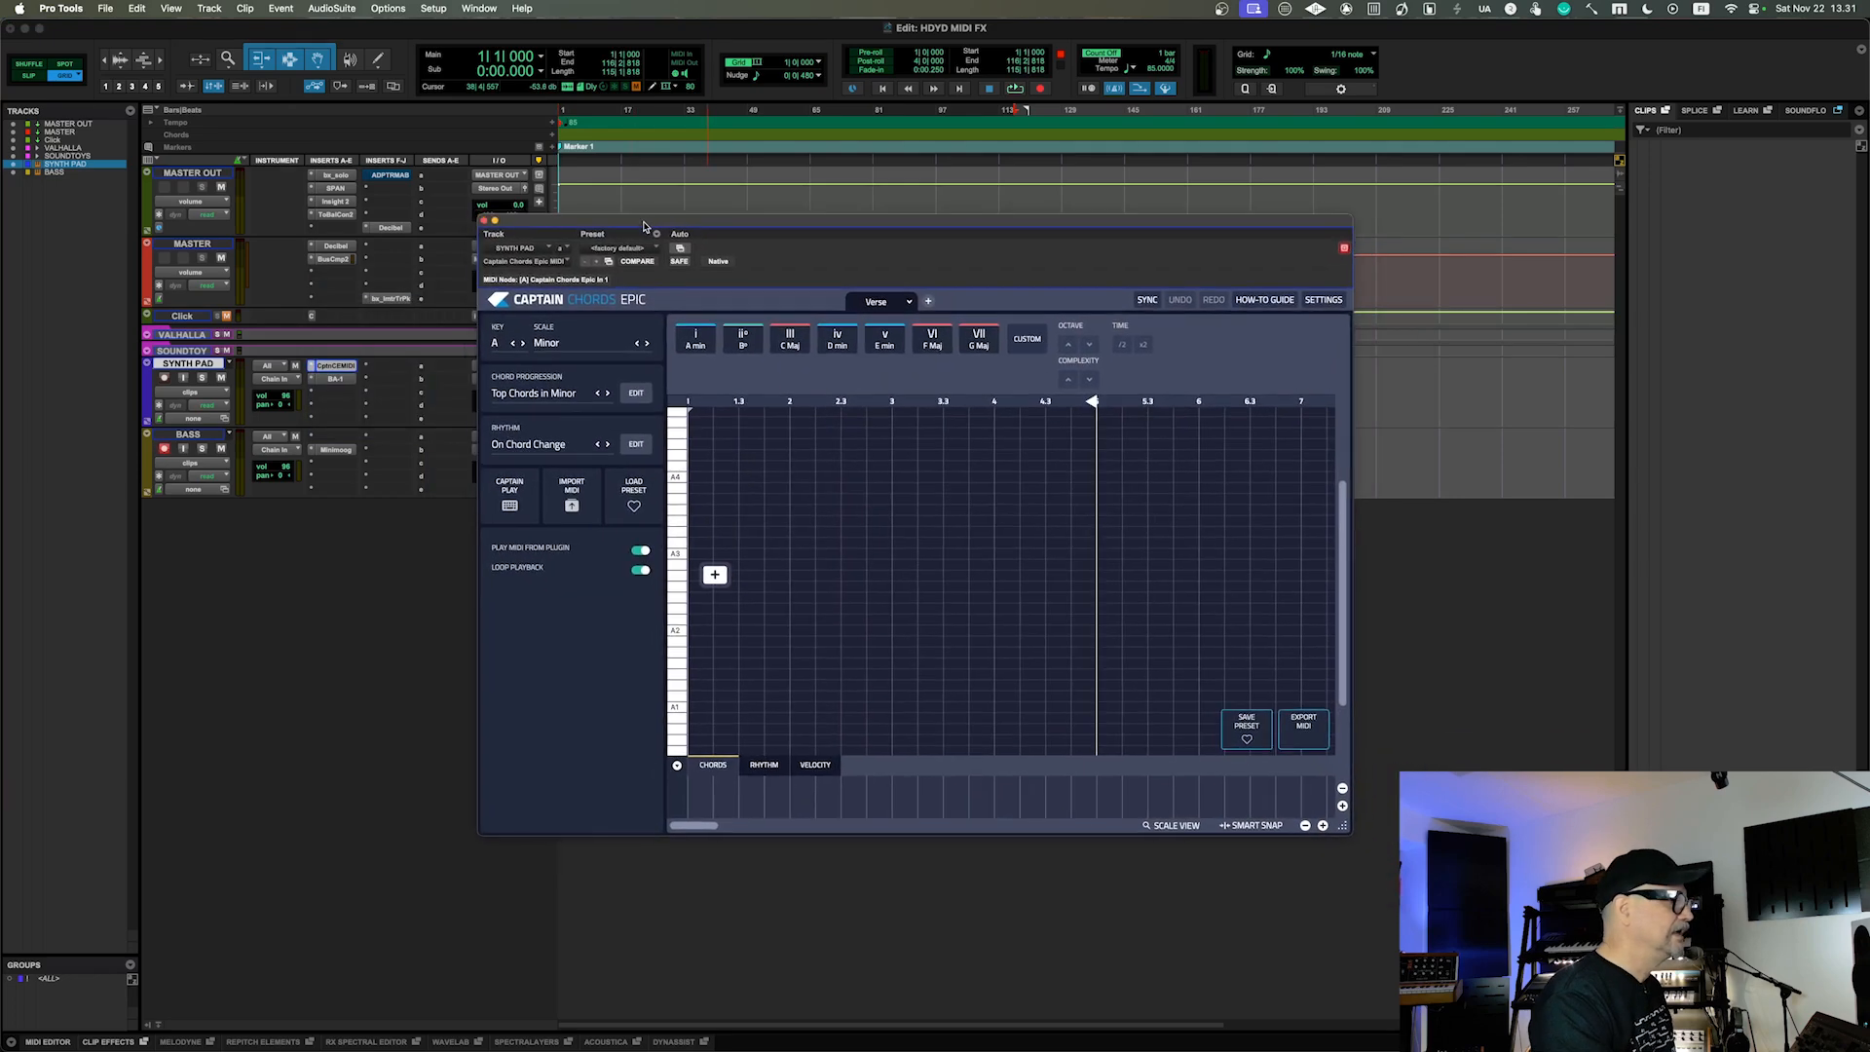
Add four consecutive one-bar A min chords to the empty Captain Chords progression.
mouse_move(690, 363)
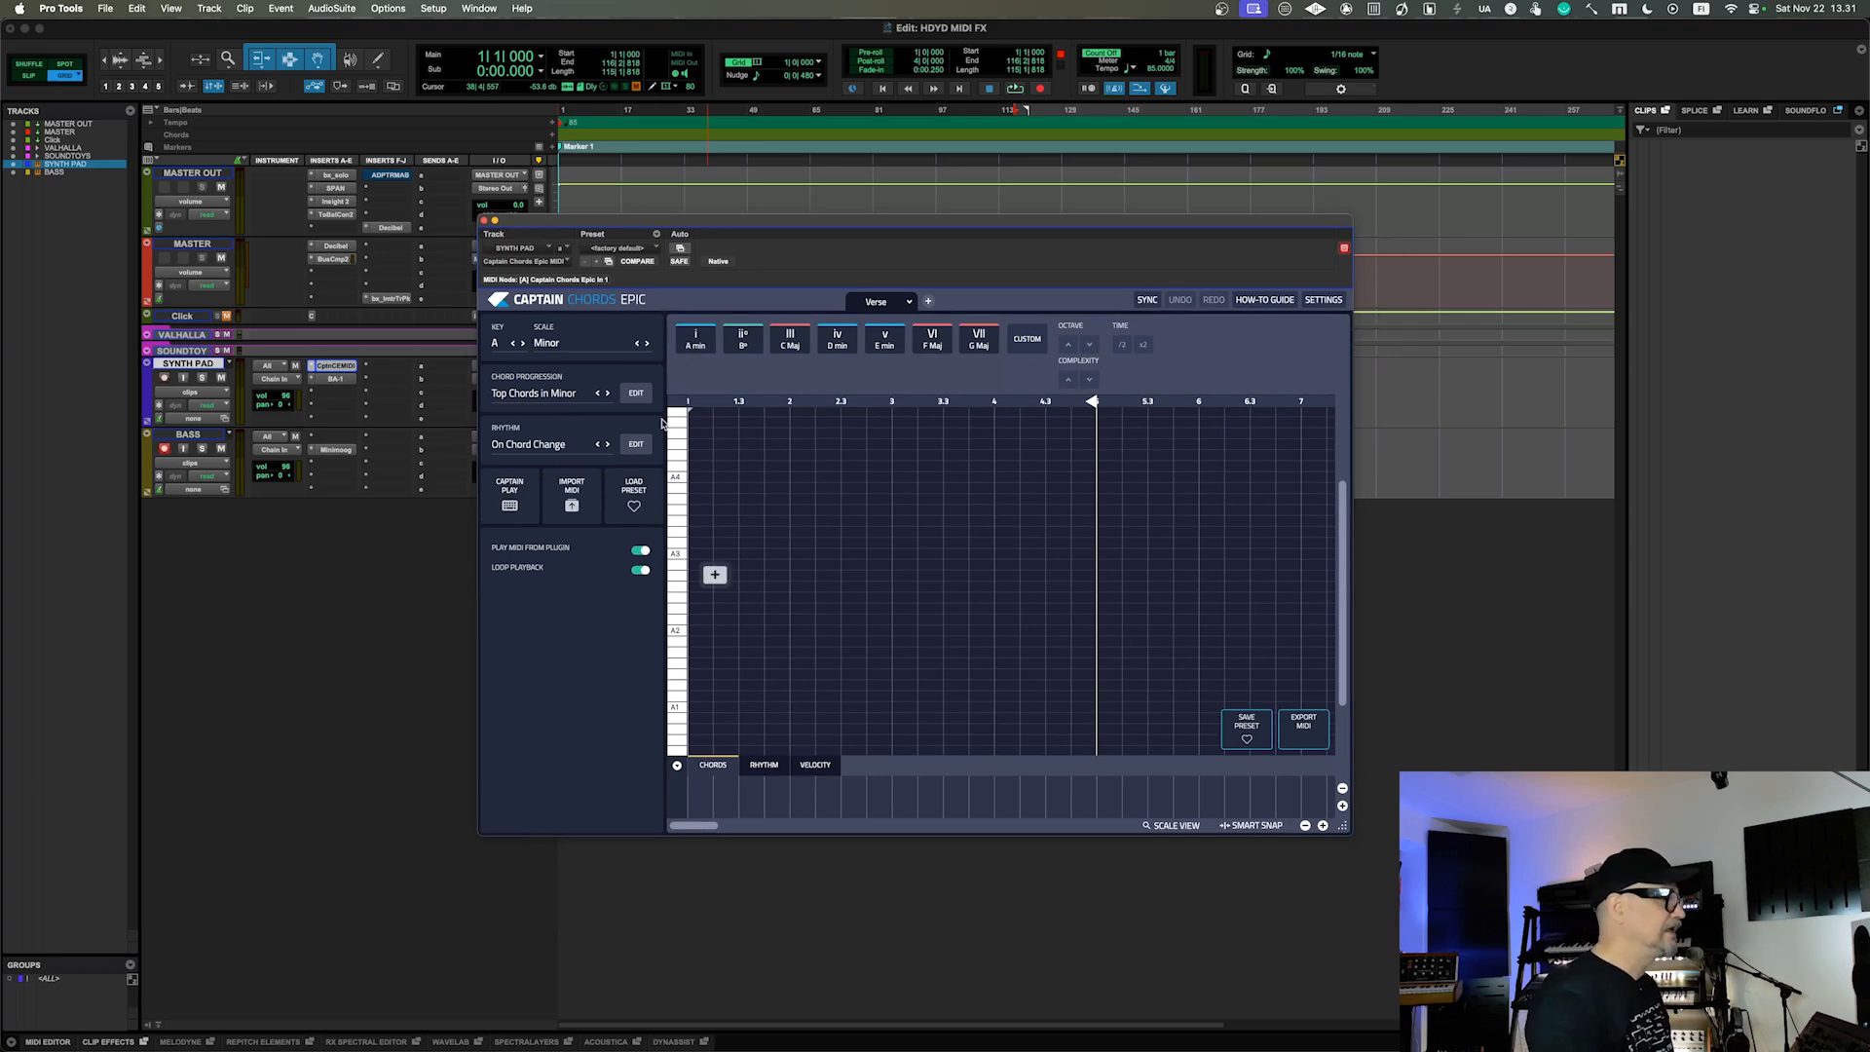
left_click(722, 580)
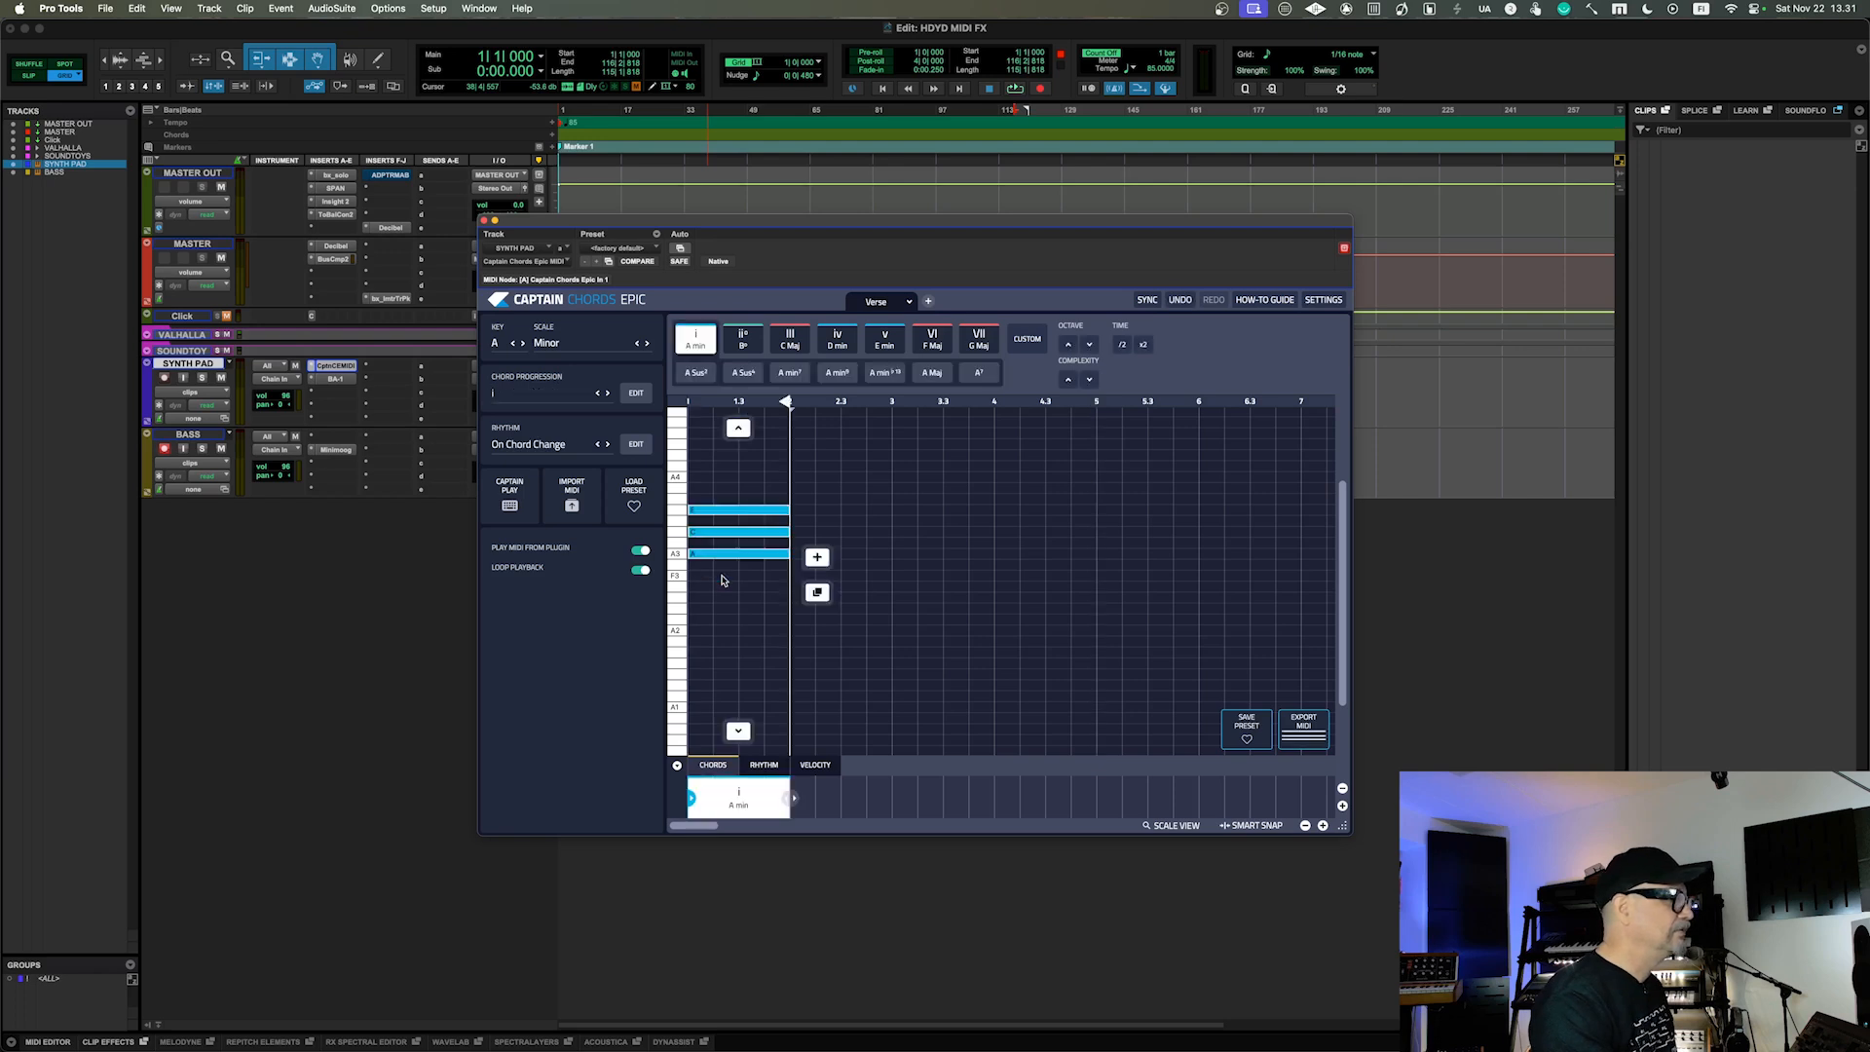
left_click(822, 557)
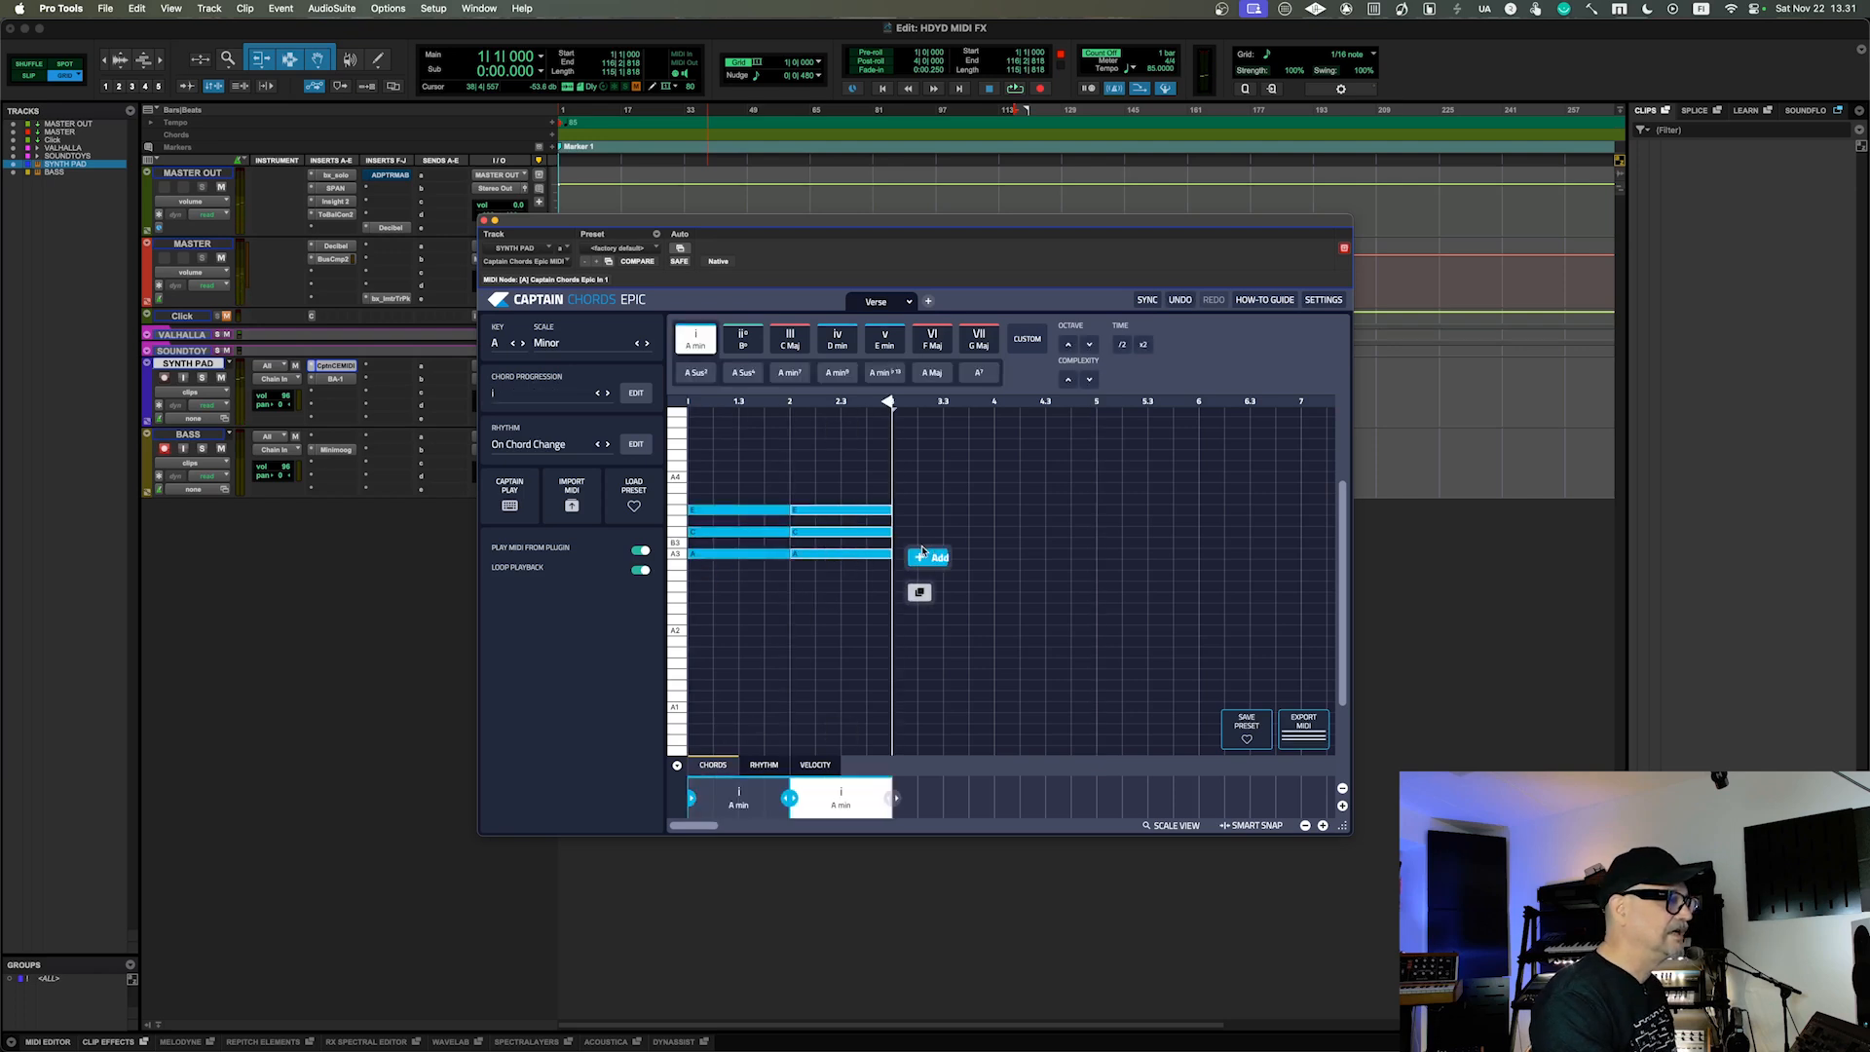
left_click(926, 555)
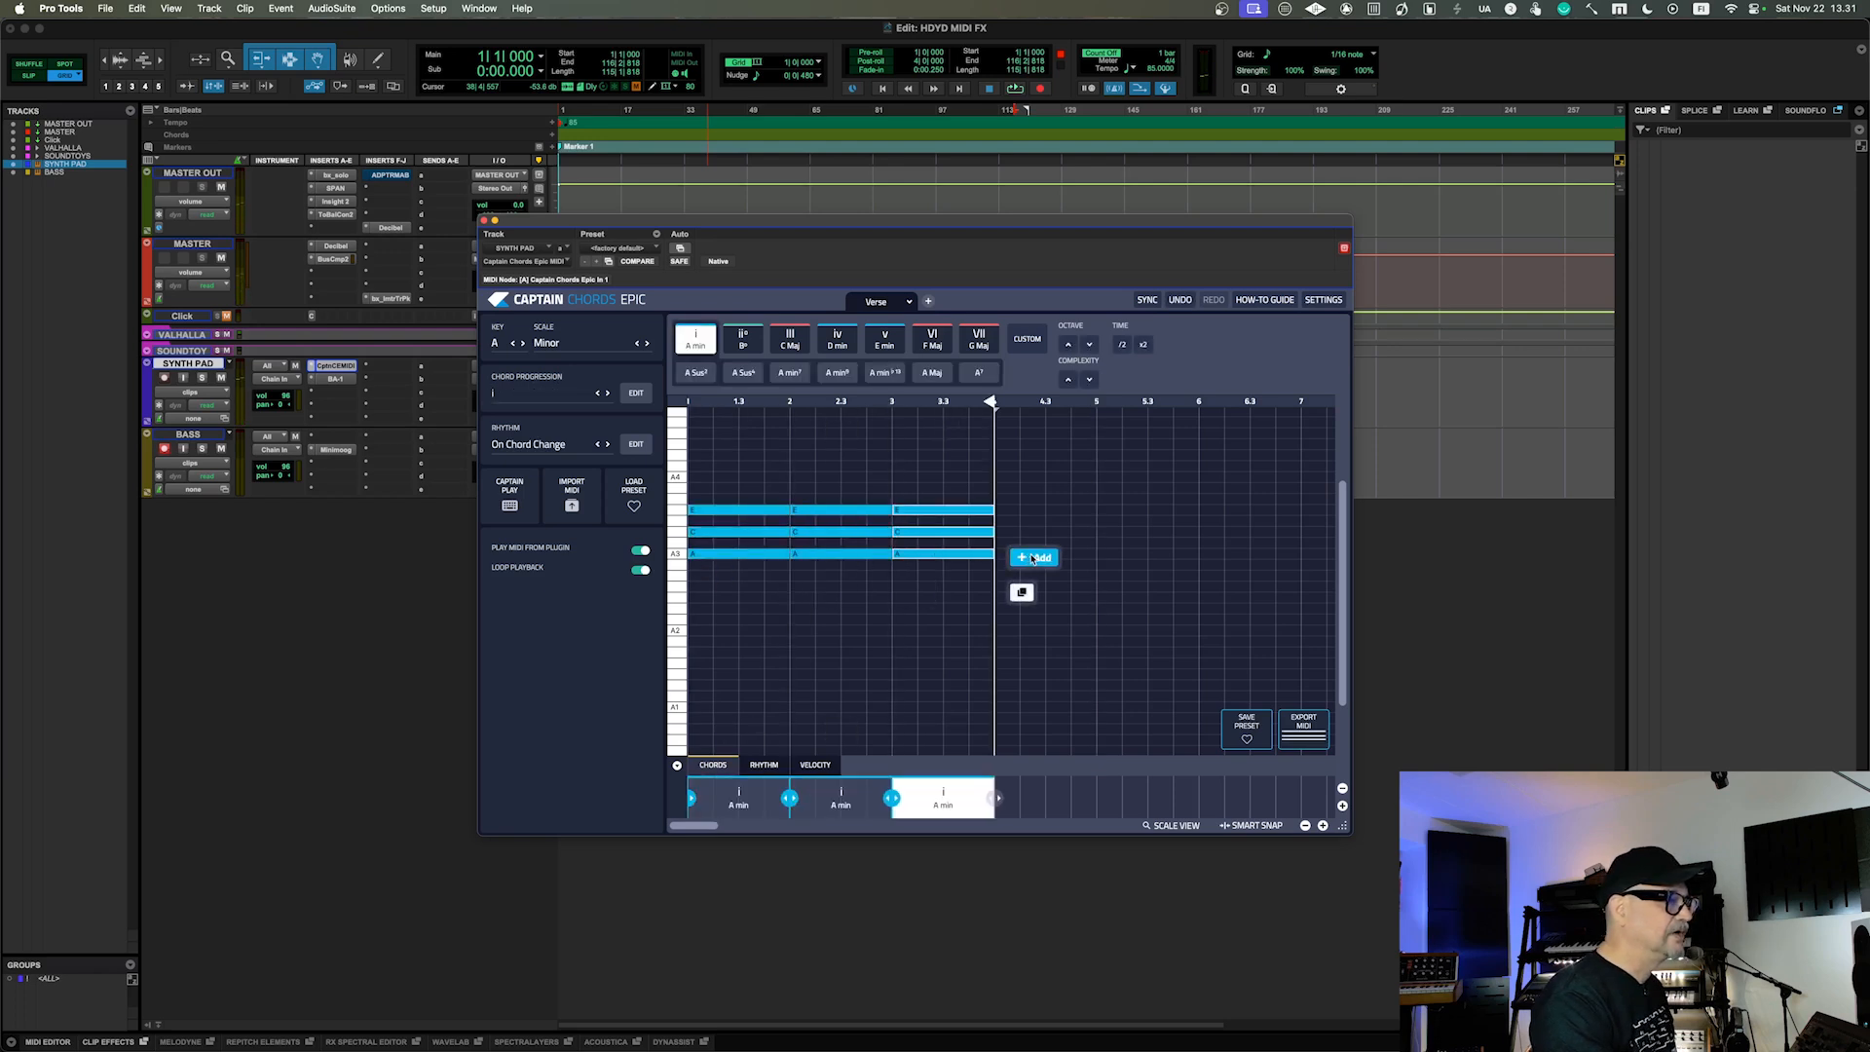
left_click(1028, 558)
Change the second chord to E min, the third to F Maj and the fourth to D min.
left_click(850, 814)
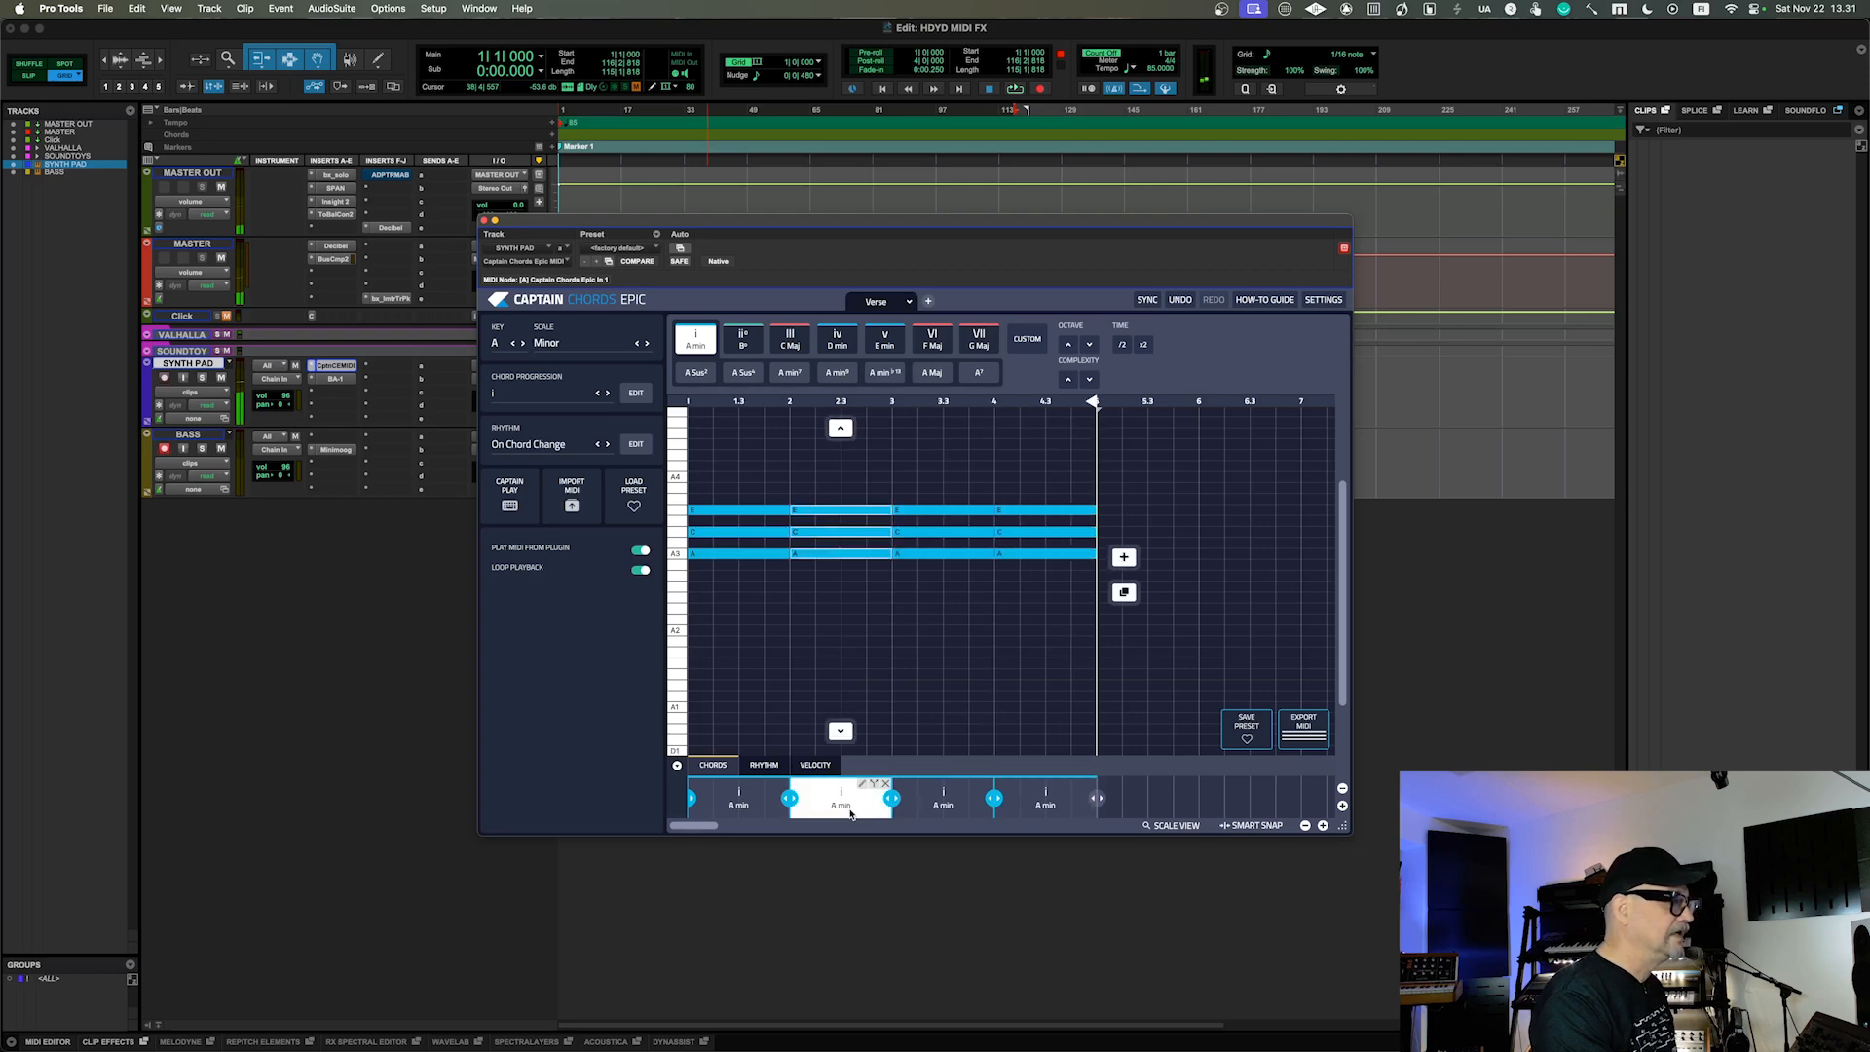
left_click(884, 338)
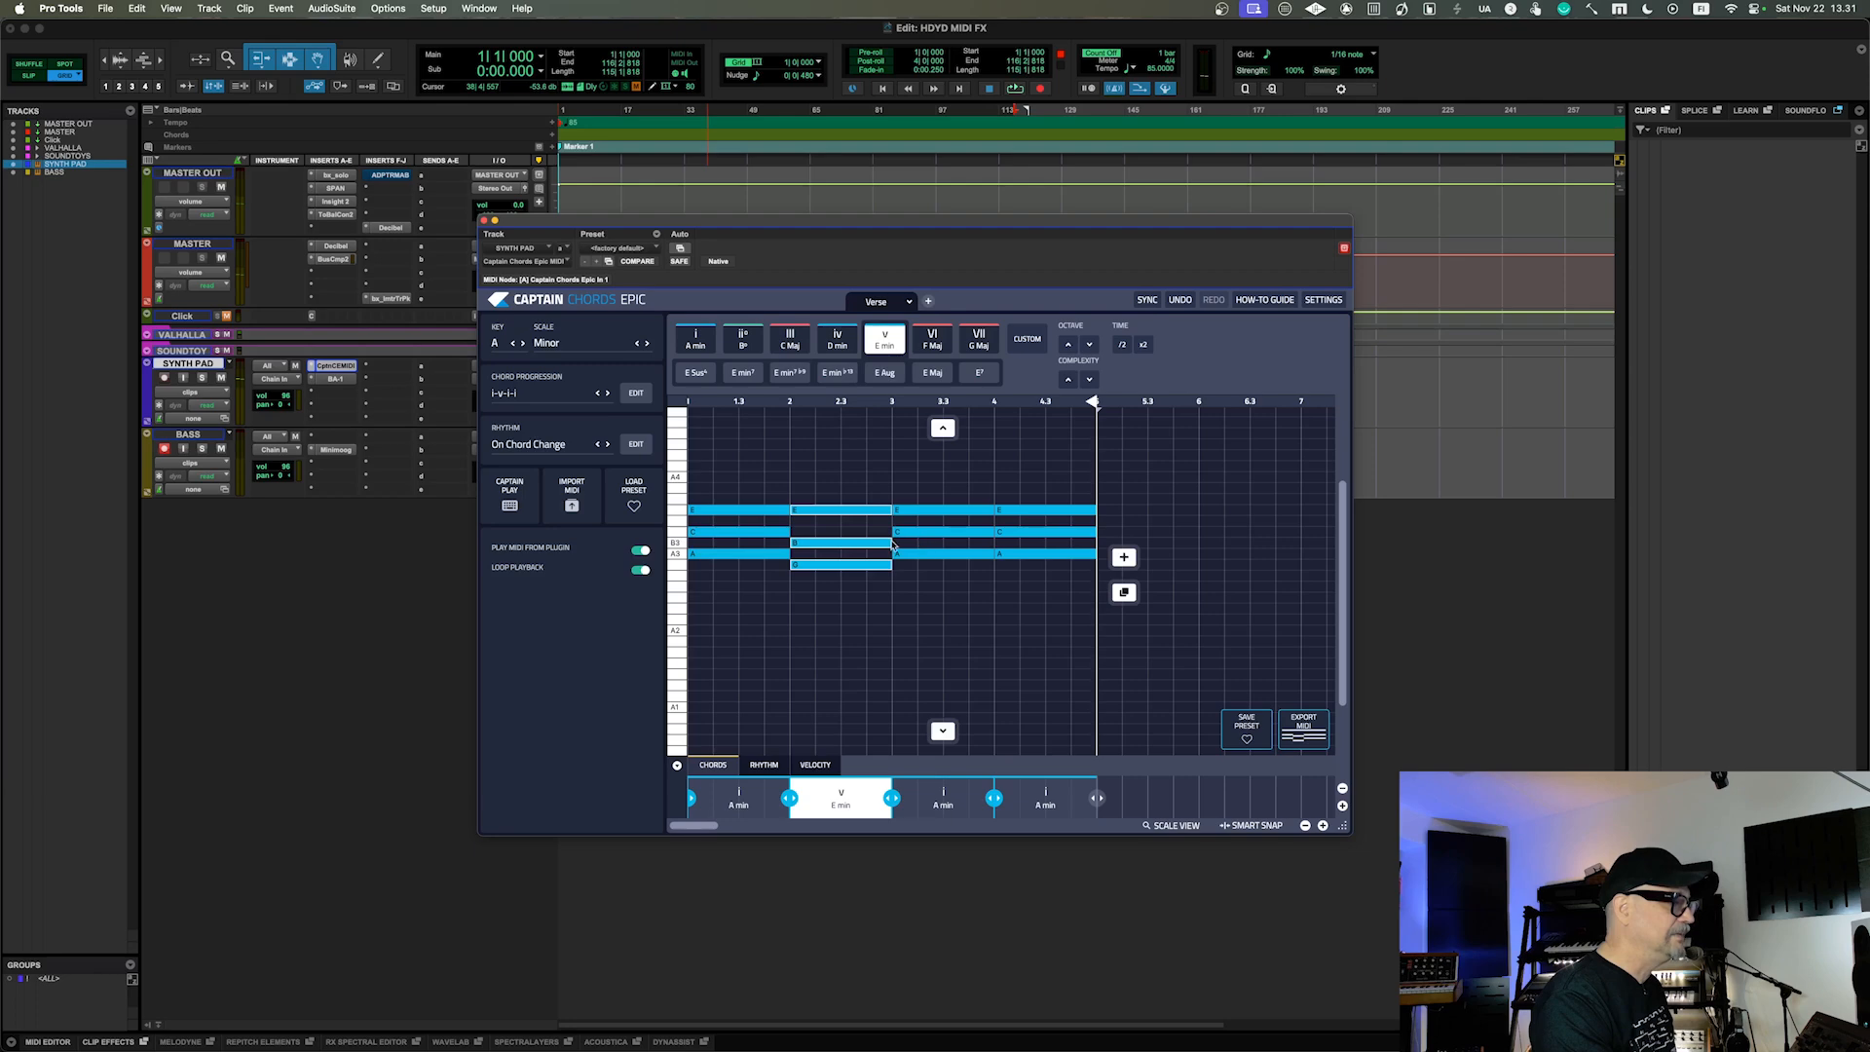
mouse_move(738, 814)
left_click(932, 802)
left_click(827, 342)
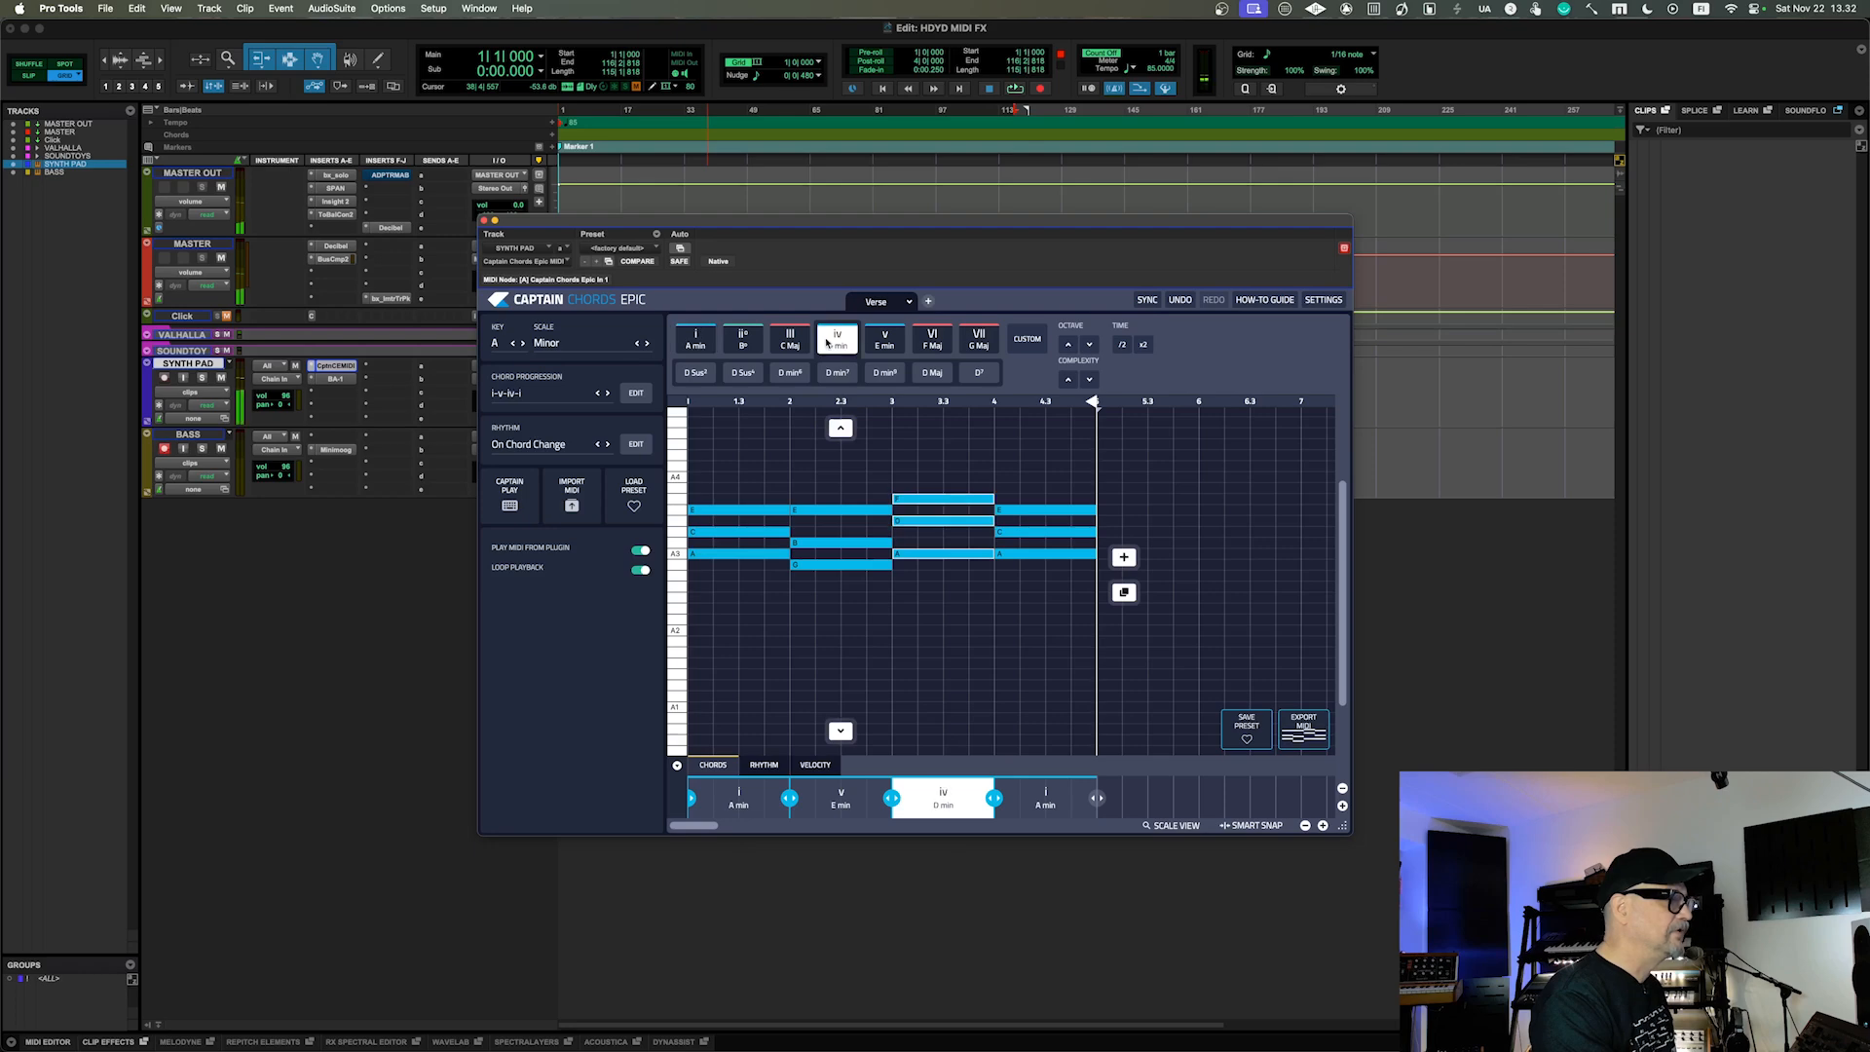
left_click(942, 338)
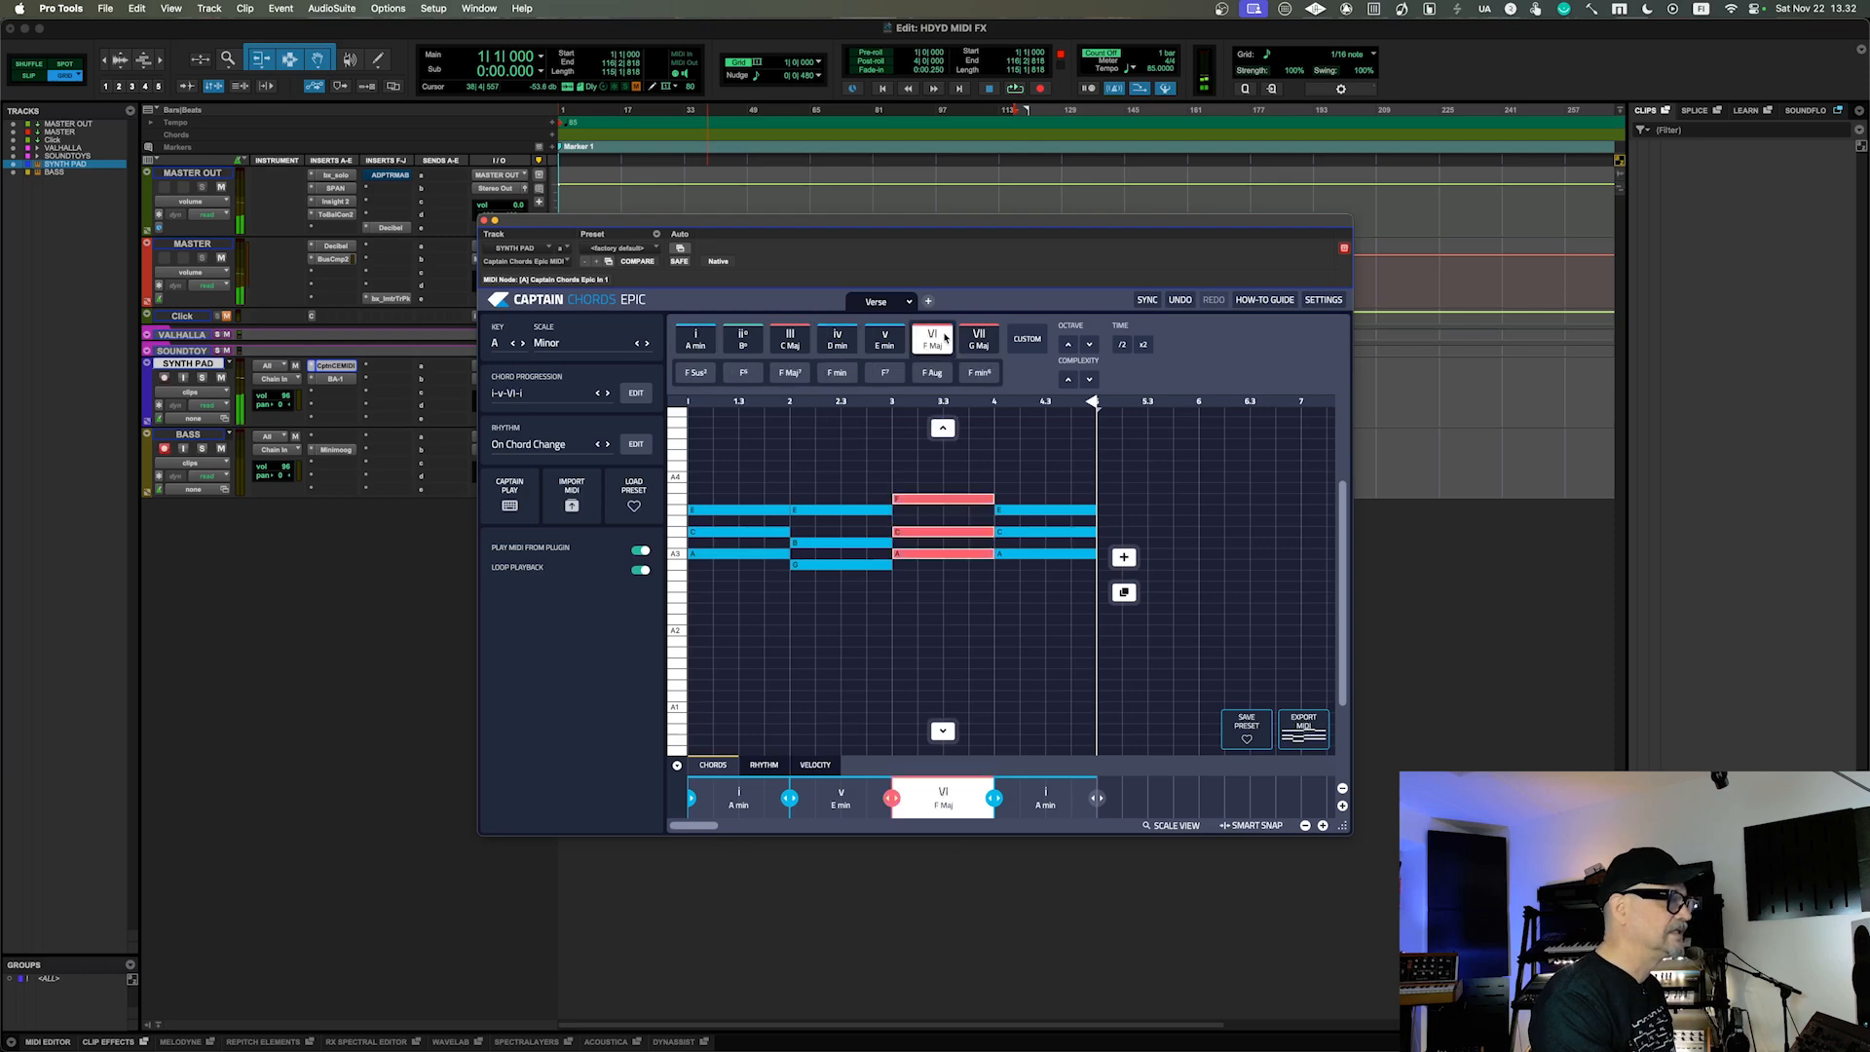
left_click(1045, 807)
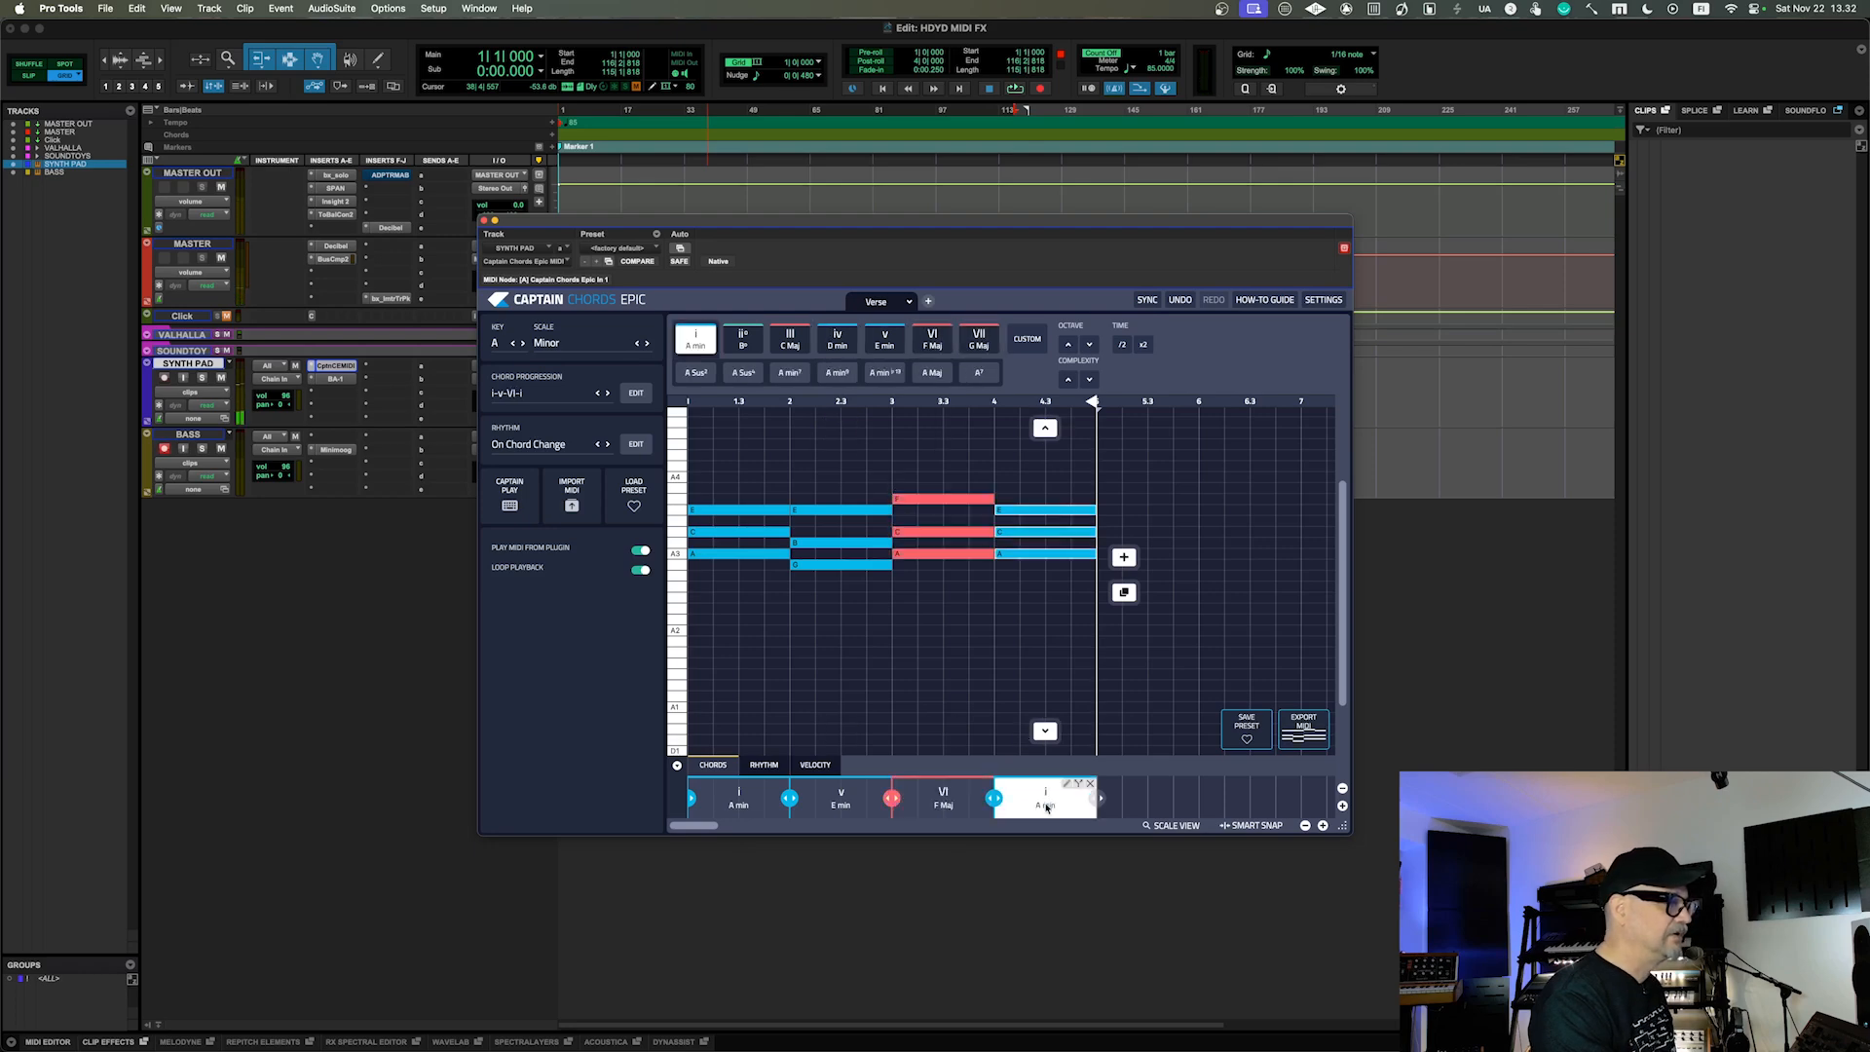
left_click(836, 343)
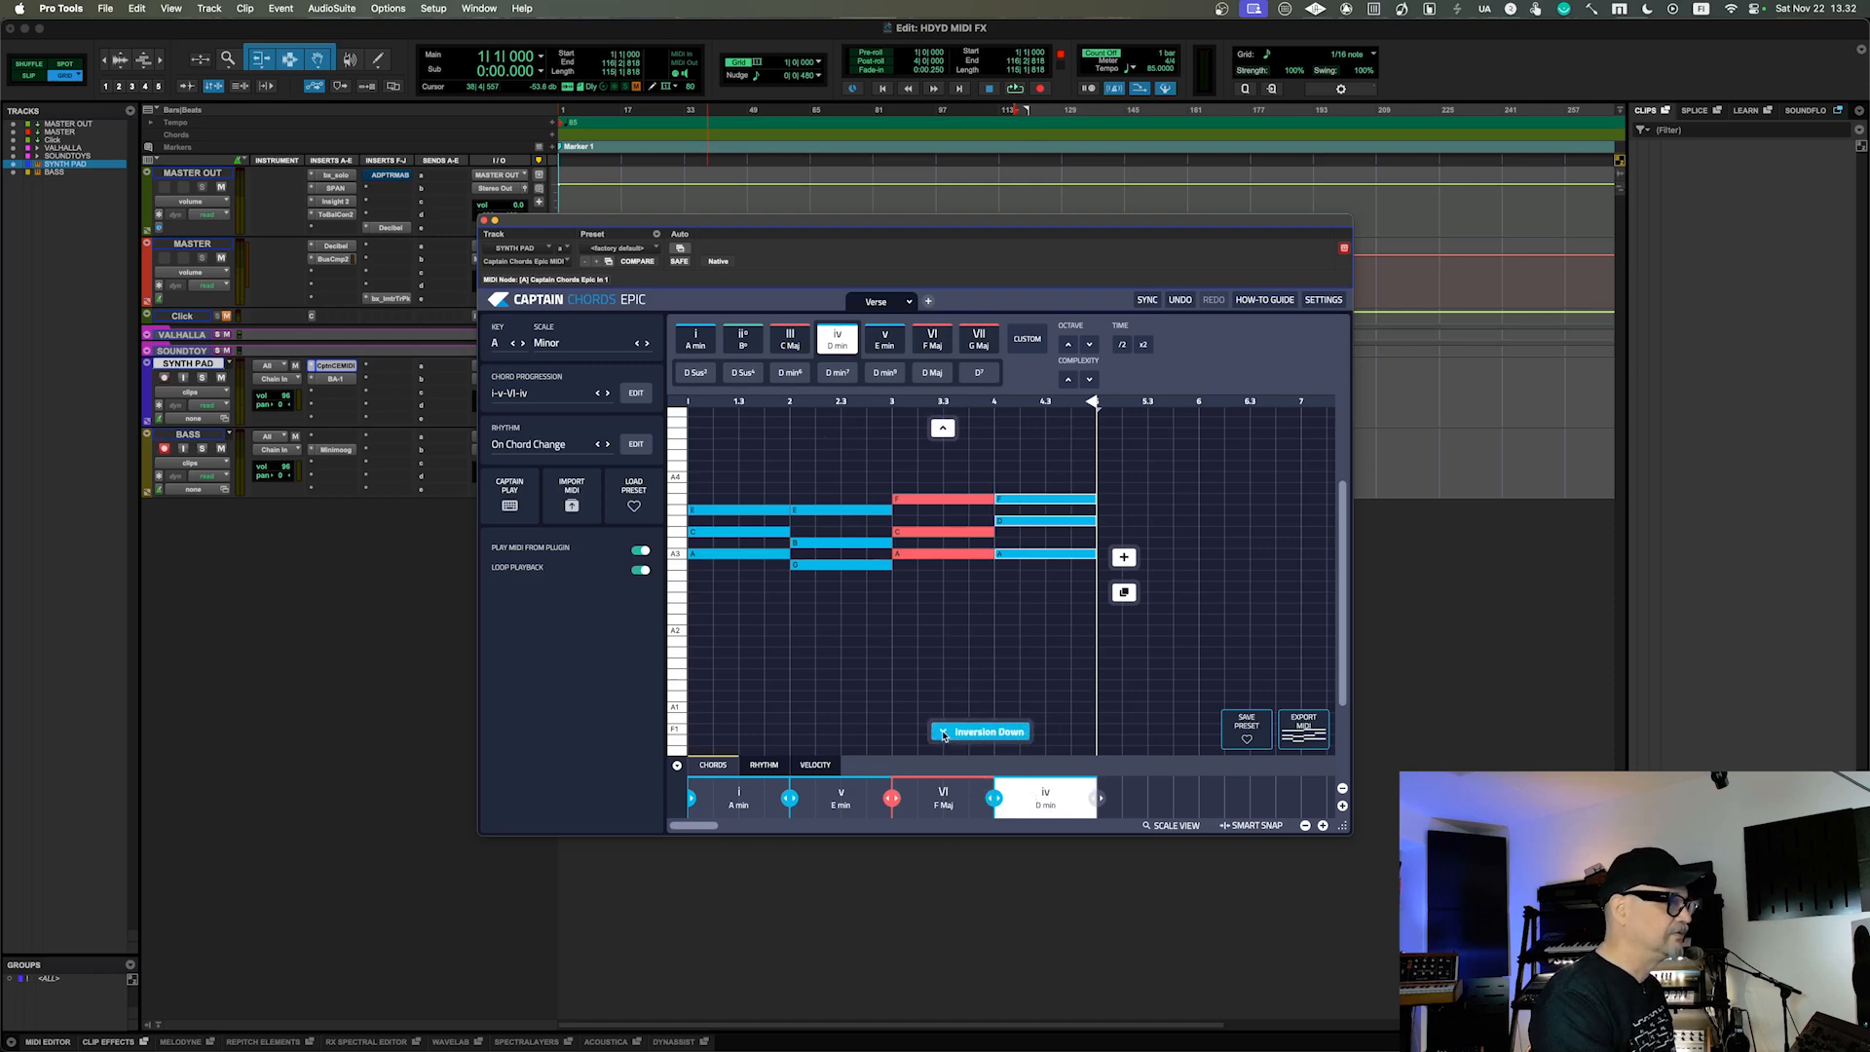
Try a lower inversion for the third chord, F Maj, and restore its original voicing.
left_click(943, 733)
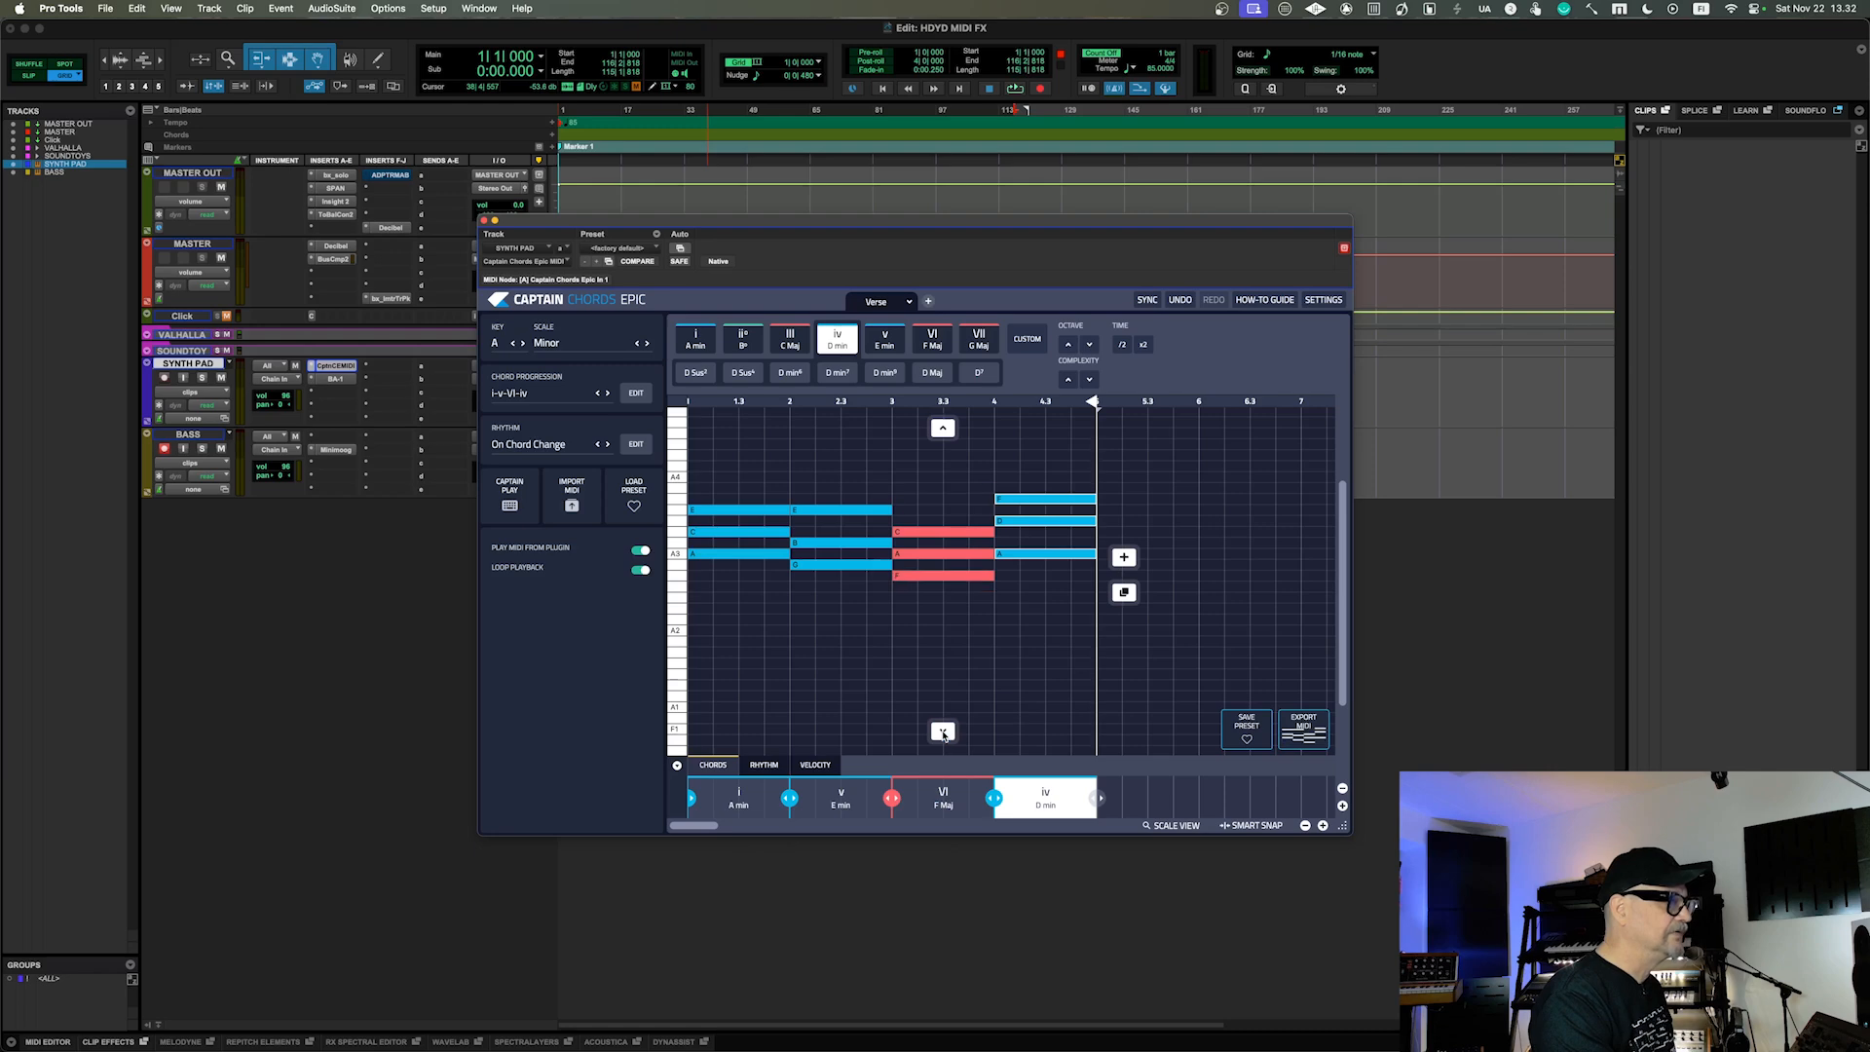
left_click(943, 428)
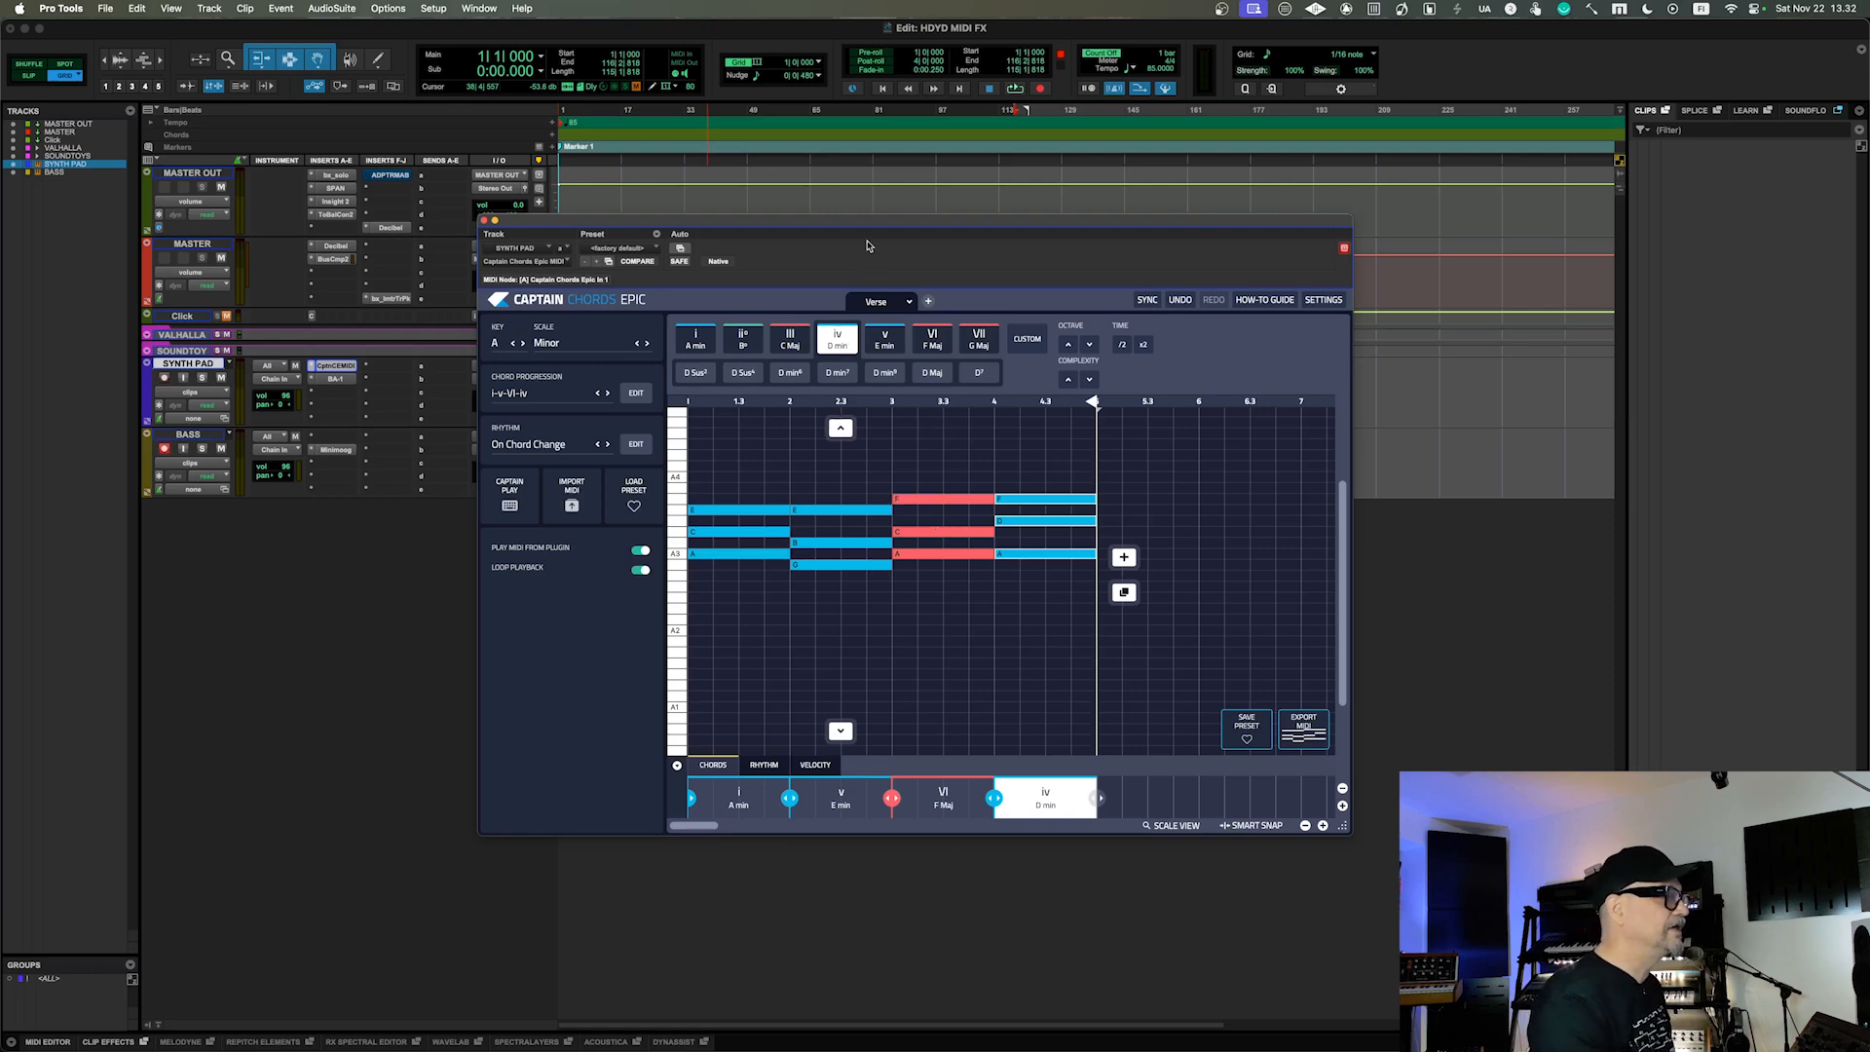
Move the Captain Chords window aside and play the chord progression briefly to hear it through the BA-1.
left_click_drag(869, 224, 1037, 226)
key("space")
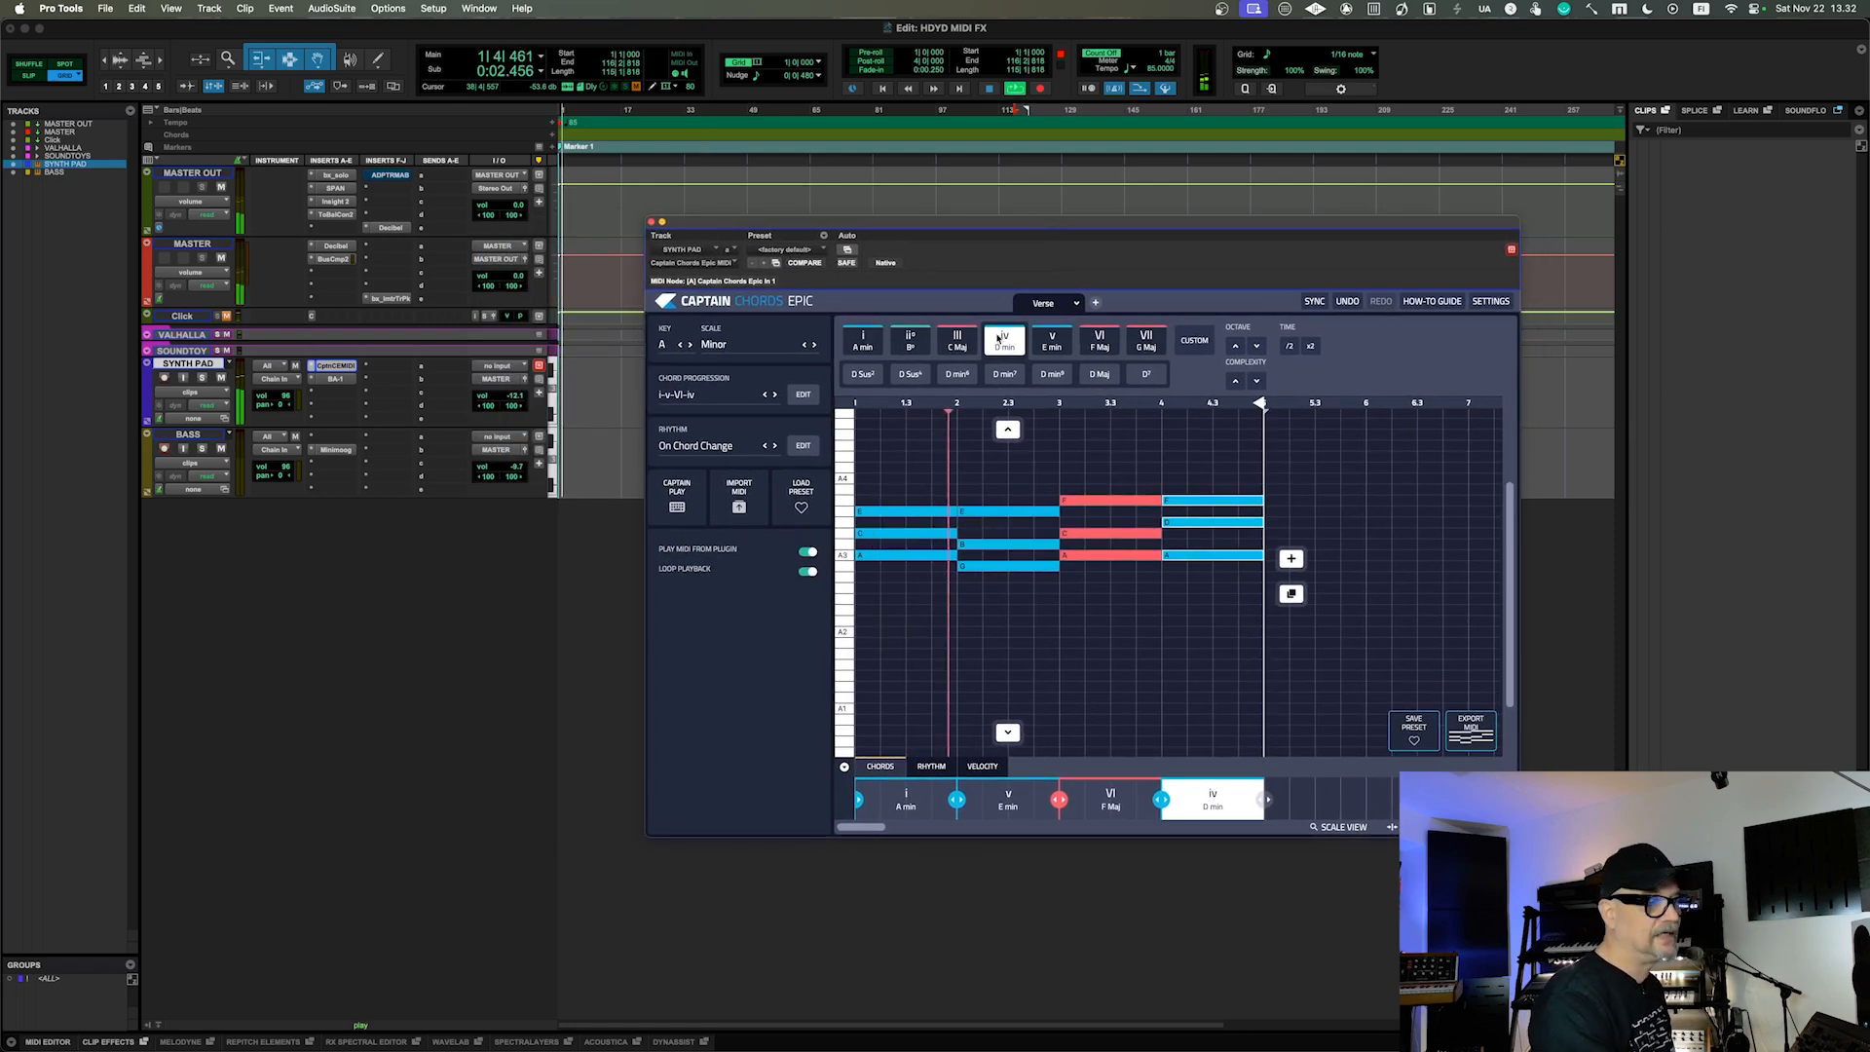
key("space")
Raise the SYNTH PAD fader to about -3.2 dB in the Mix window and play the progression to check the level.
key("super+equal")
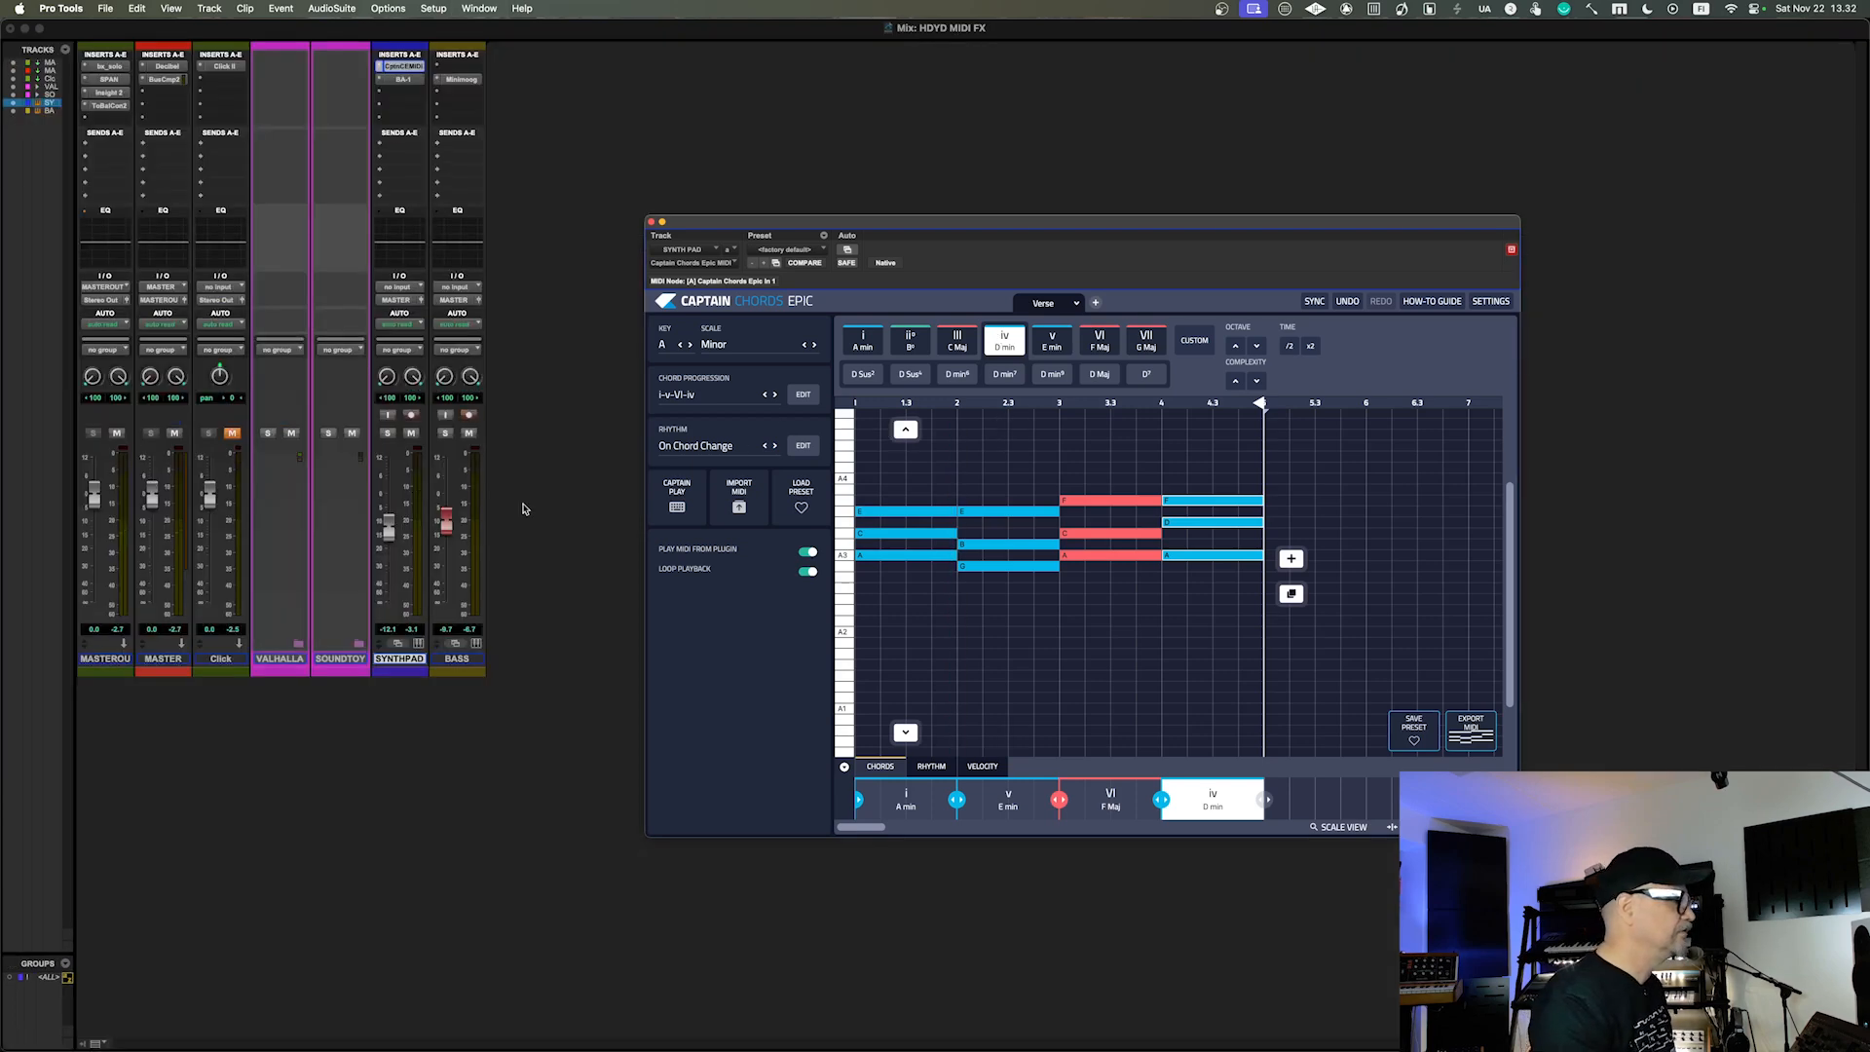
left_click_drag(387, 538, 391, 502)
key("space")
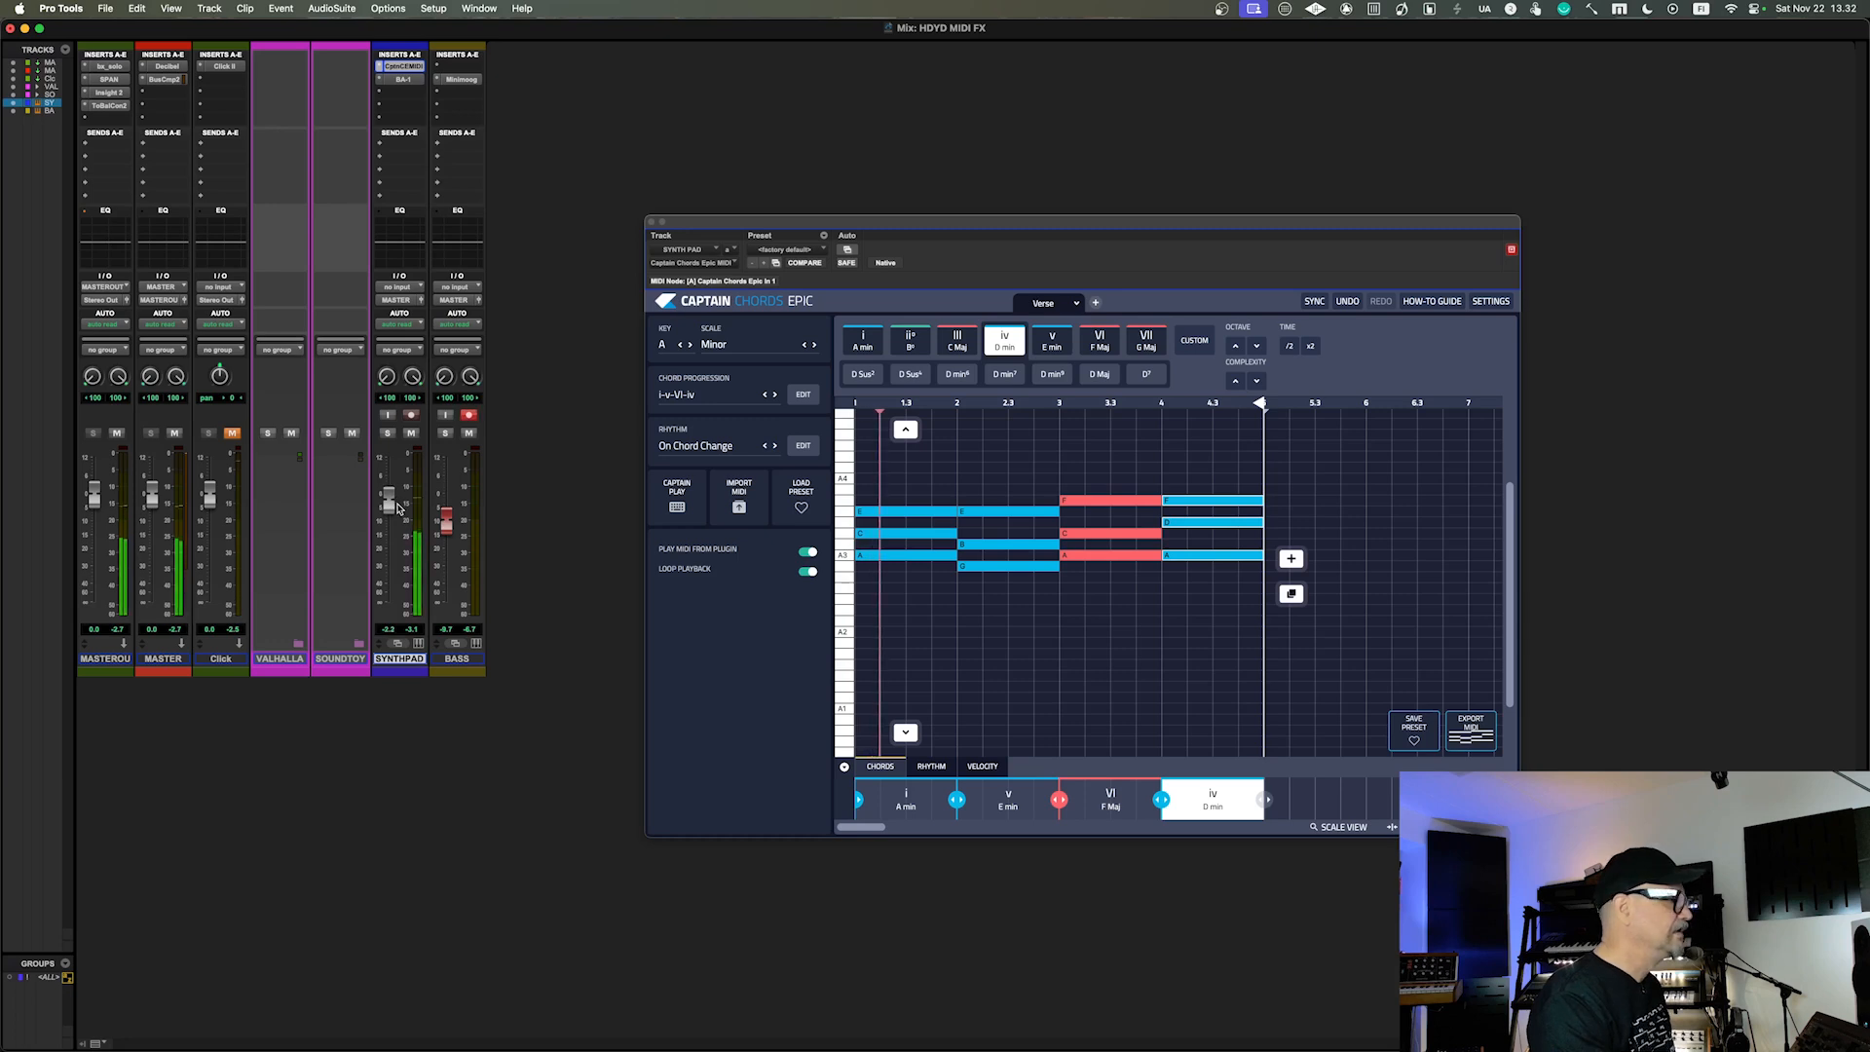
key("space")
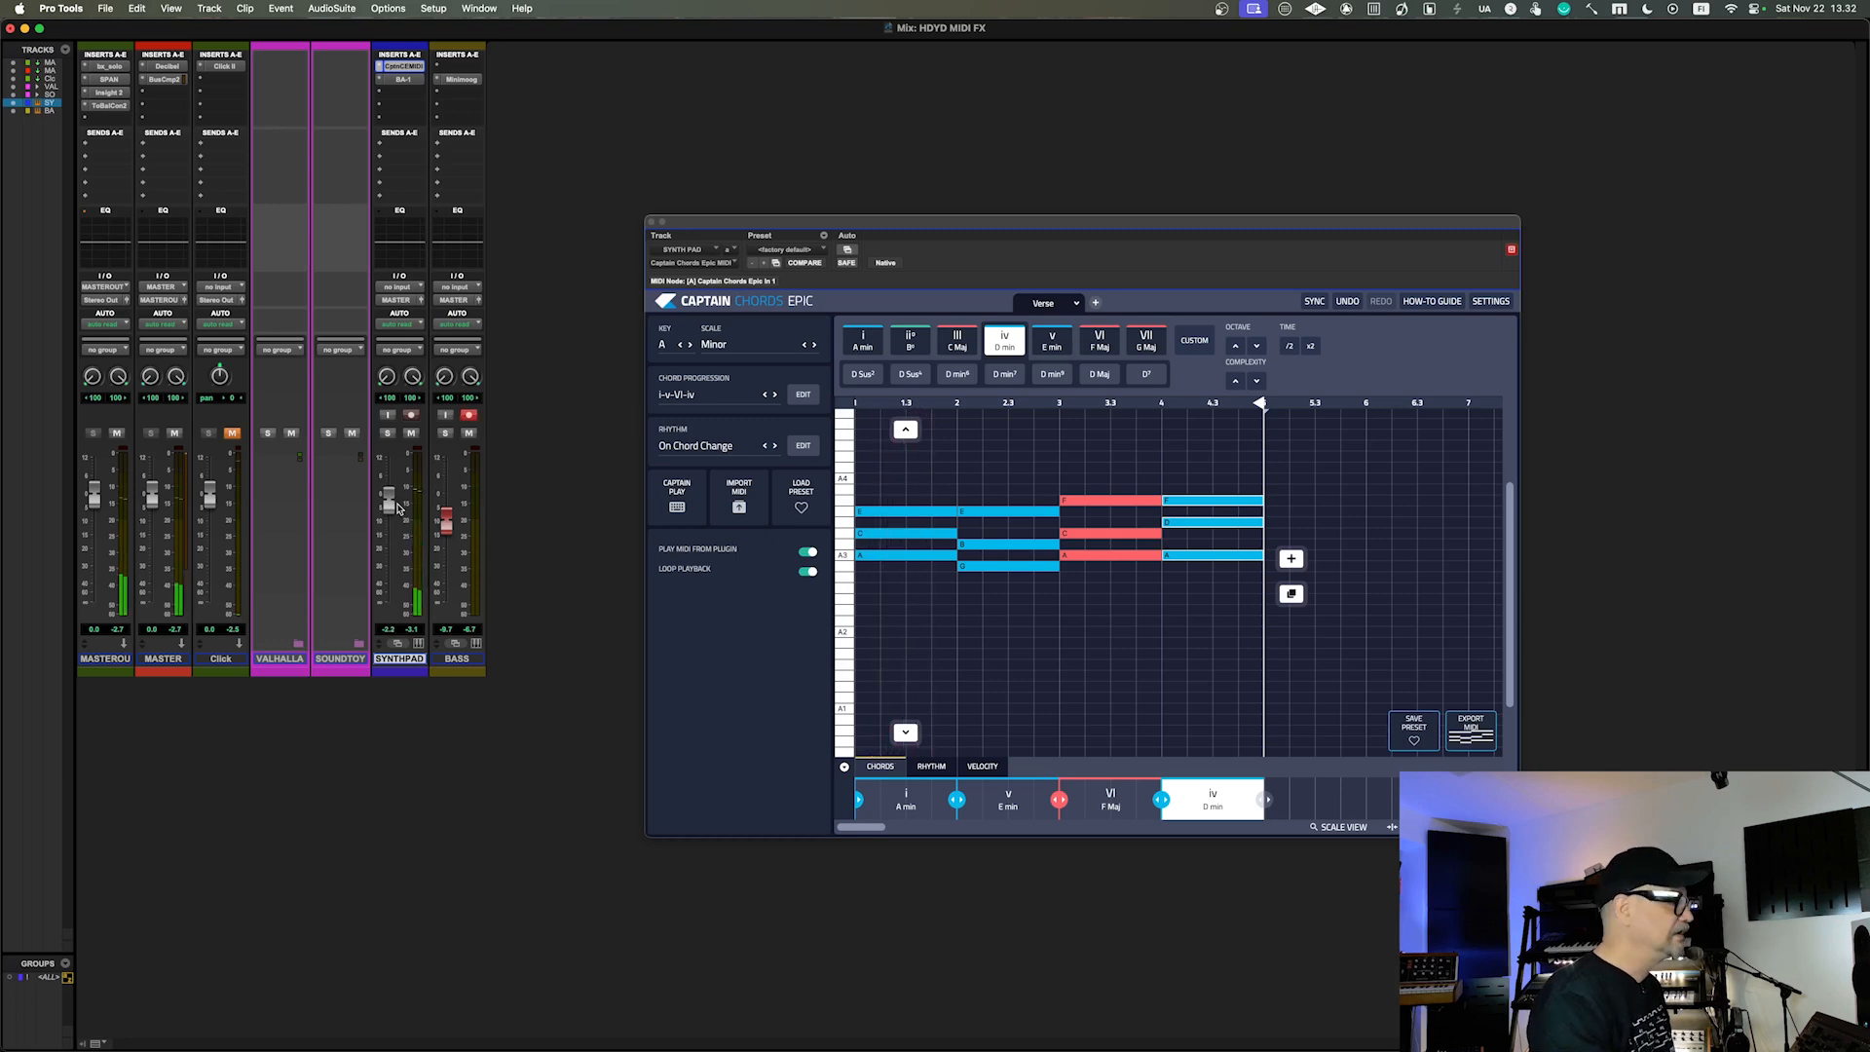
Lower the SYNTH PAD fader to about -6.1 dB, return to the Edit window and close the Captain Chords window.
left_click_drag(388, 500, 388, 524)
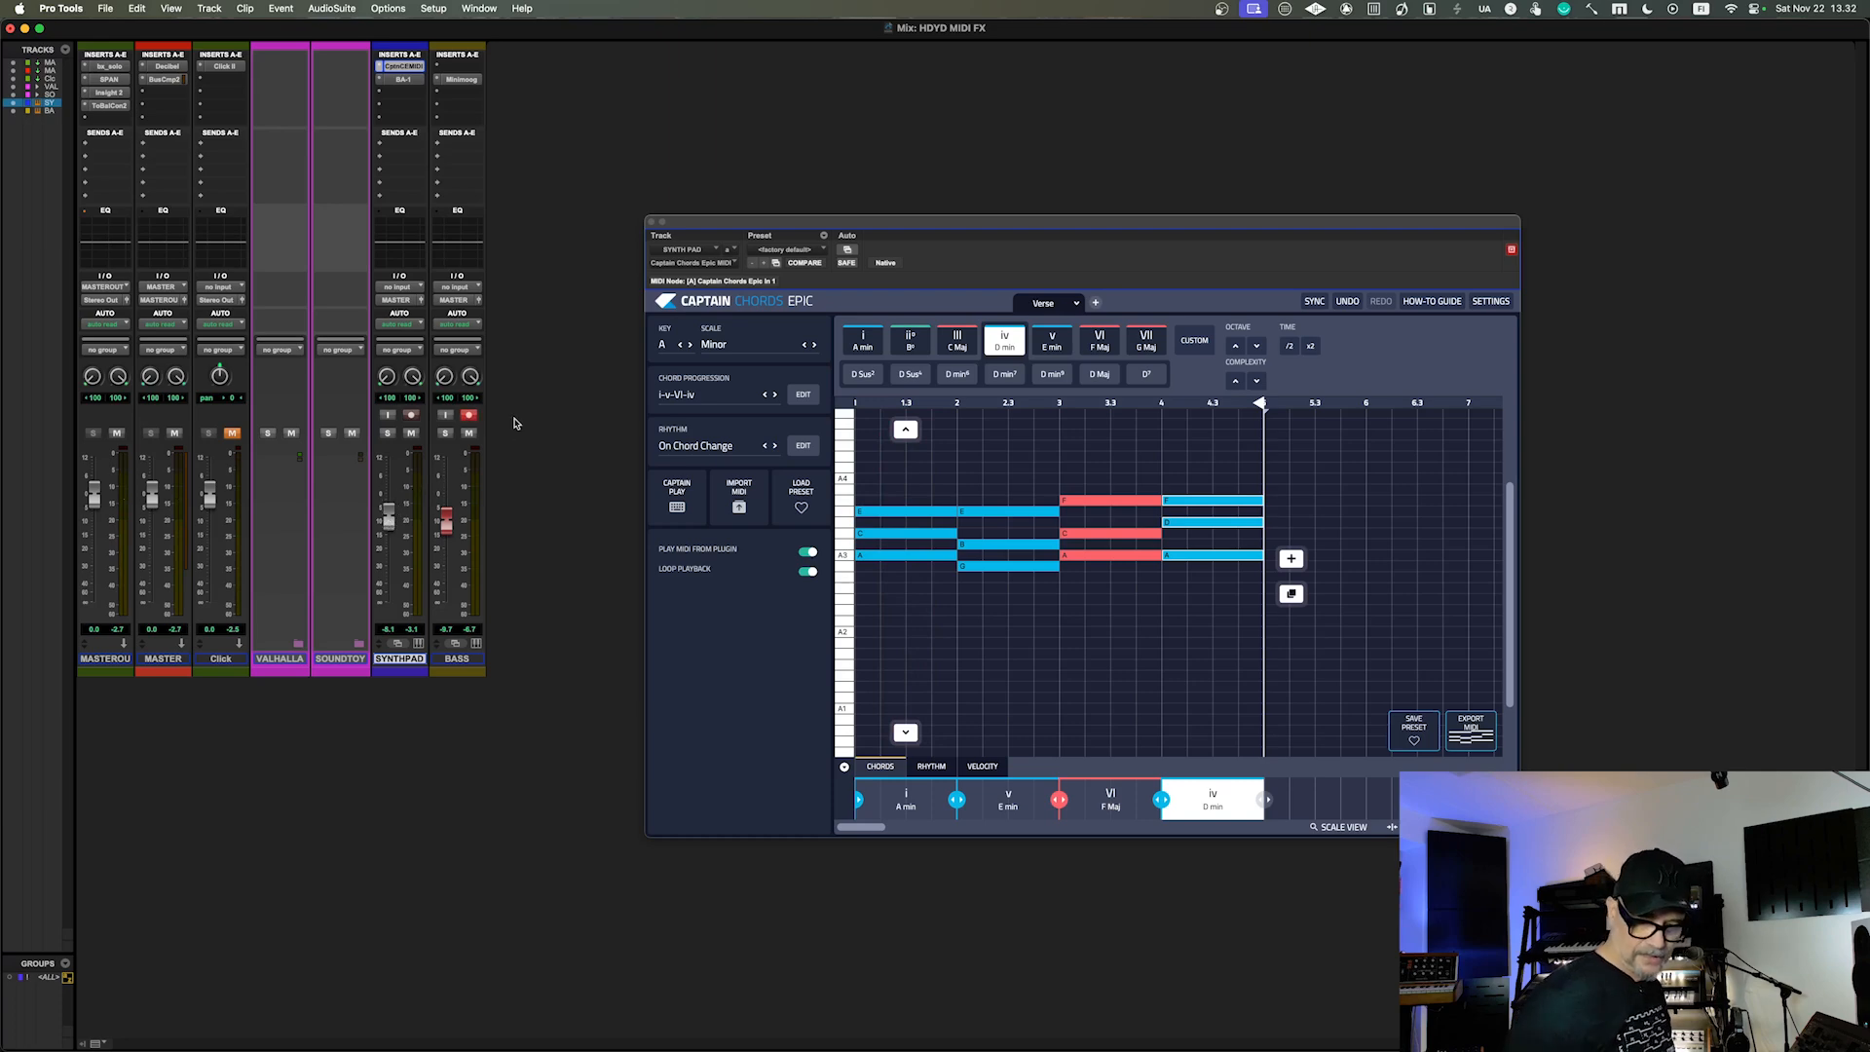
key("super+equal")
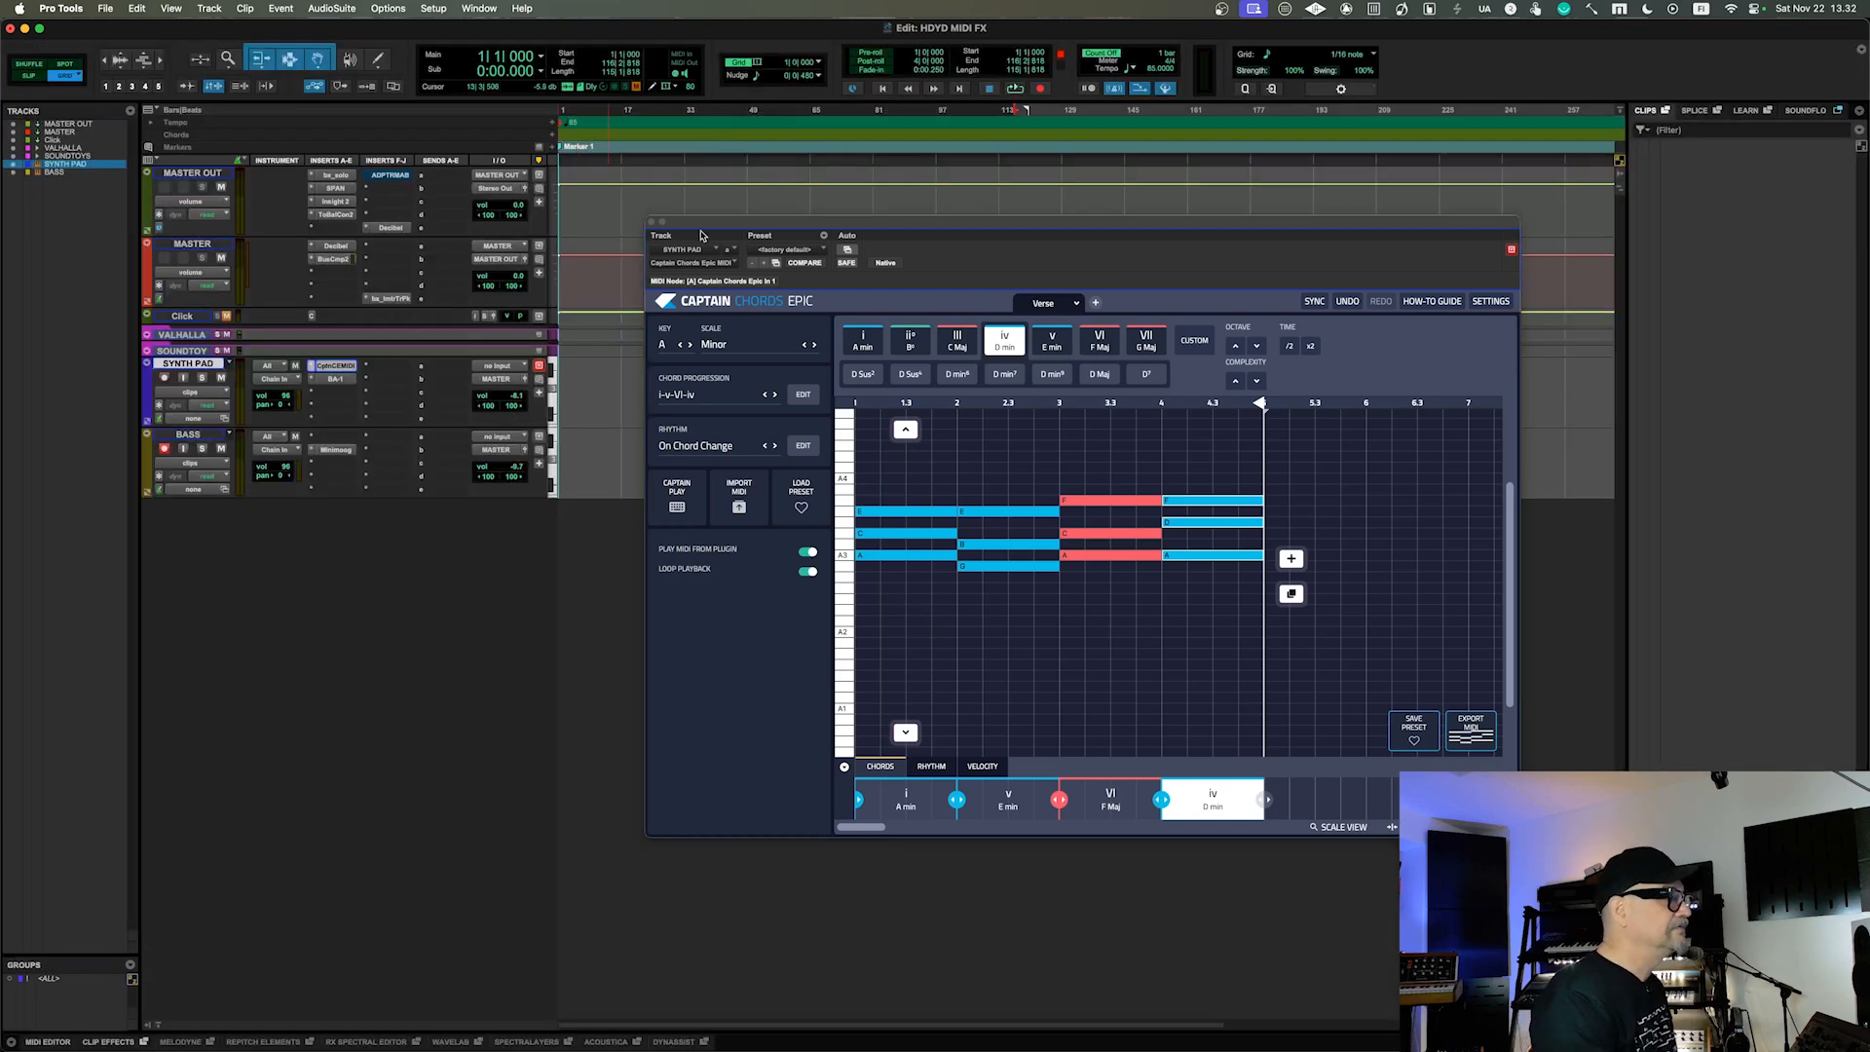
left_click_drag(714, 226, 651, 229)
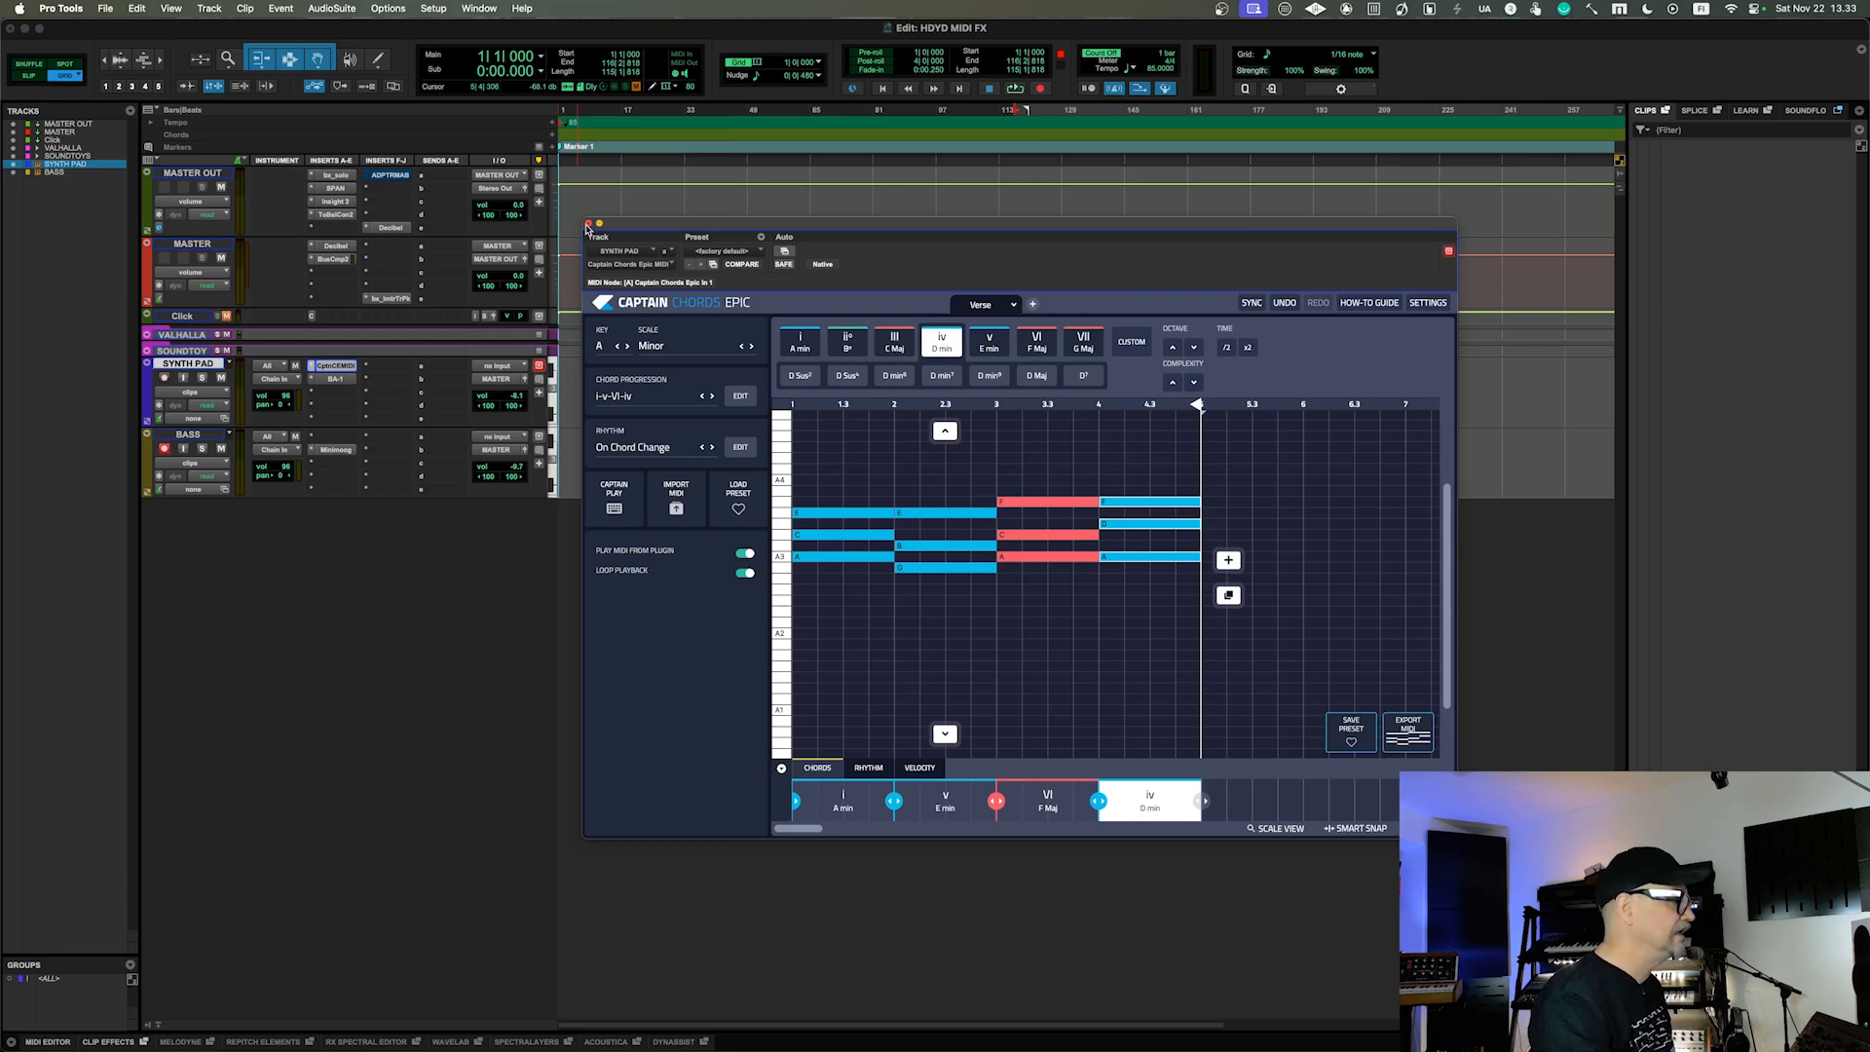
left_click(587, 224)
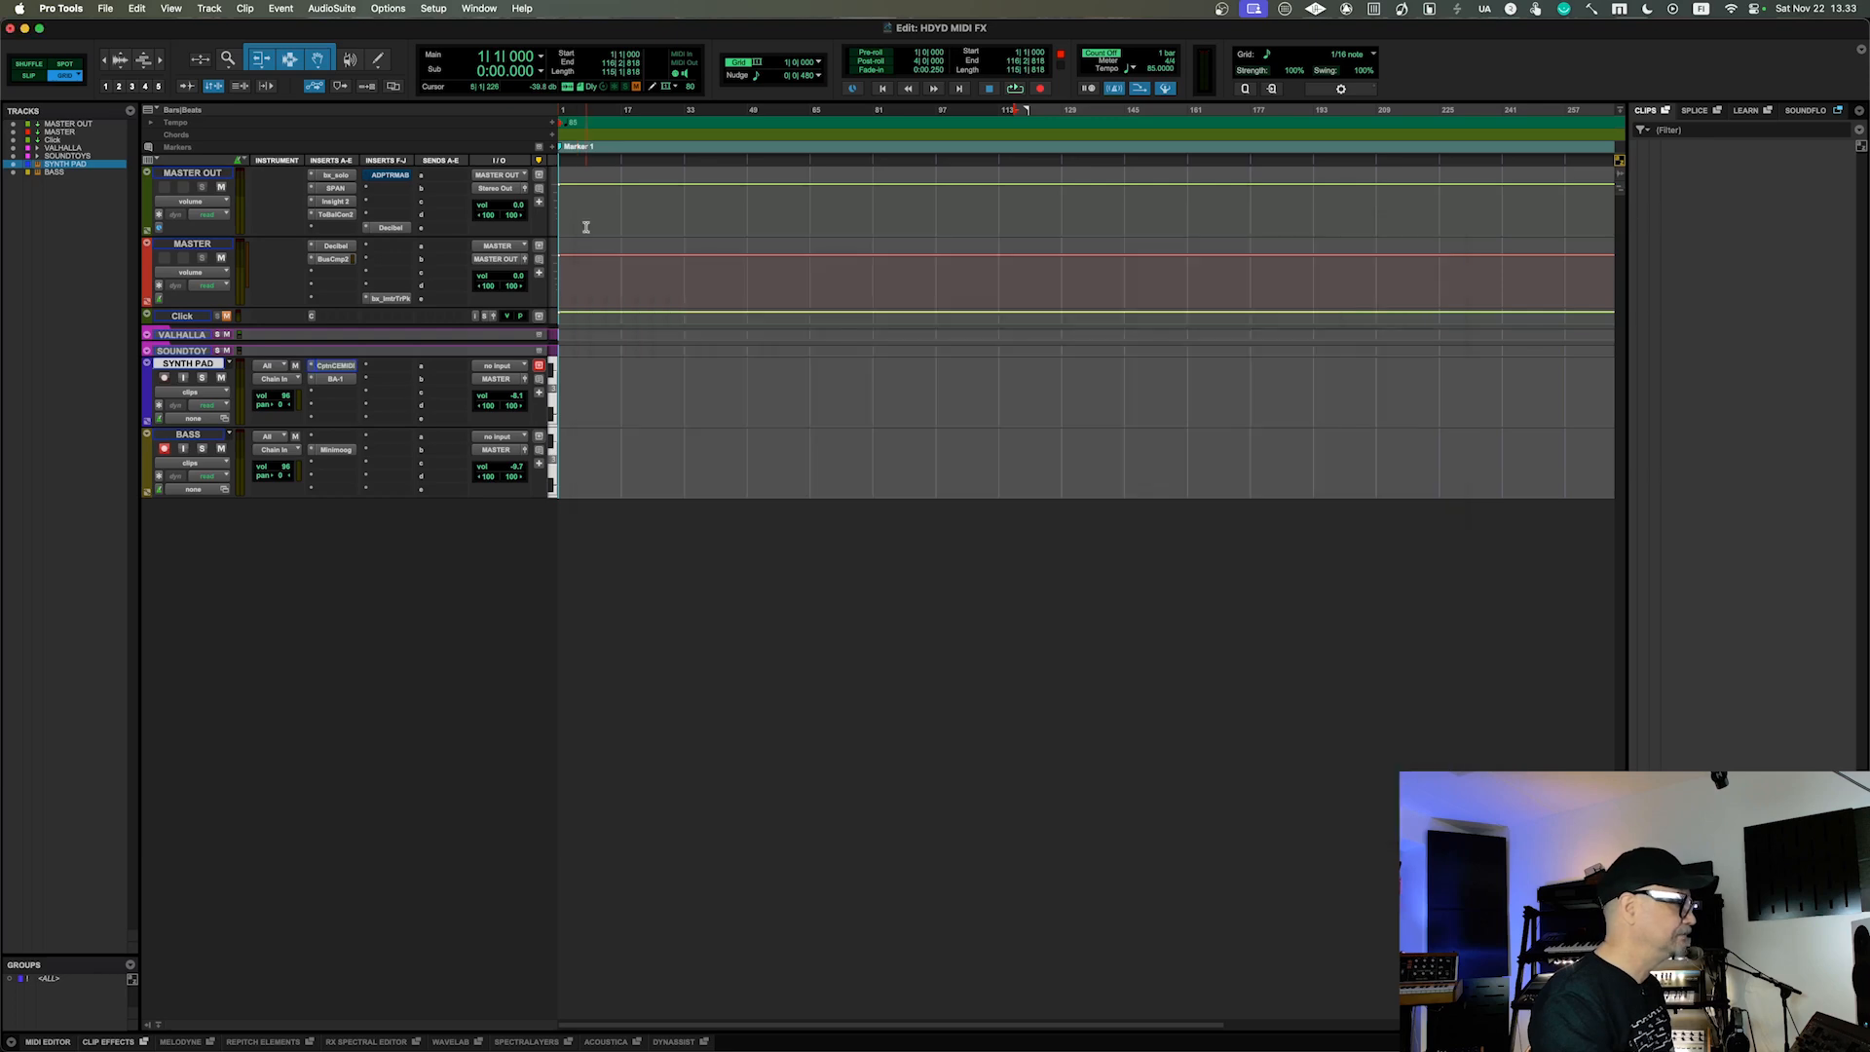
Insert the Captain Deep Epic MIDI plugin from Mixed In Key before the Minimoog on the BASS track.
left_click(327, 441)
mouse_move(380, 480)
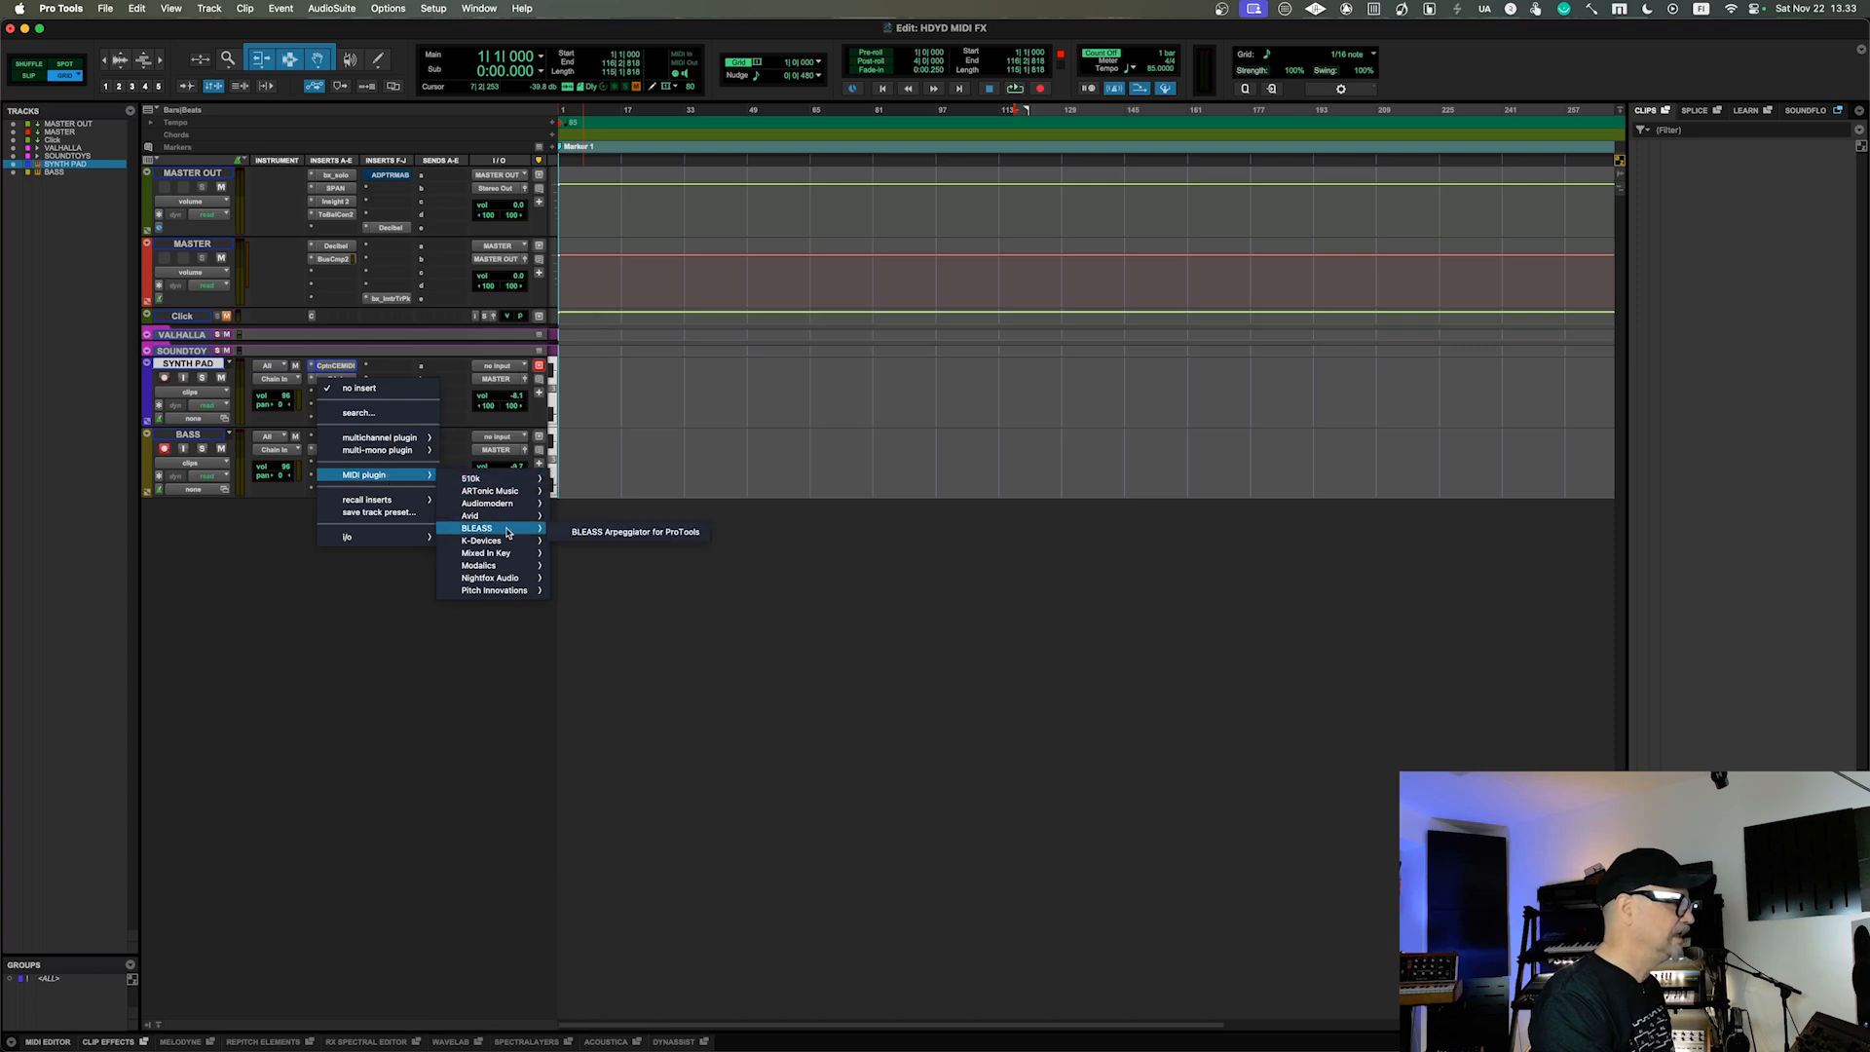
mouse_move(508, 556)
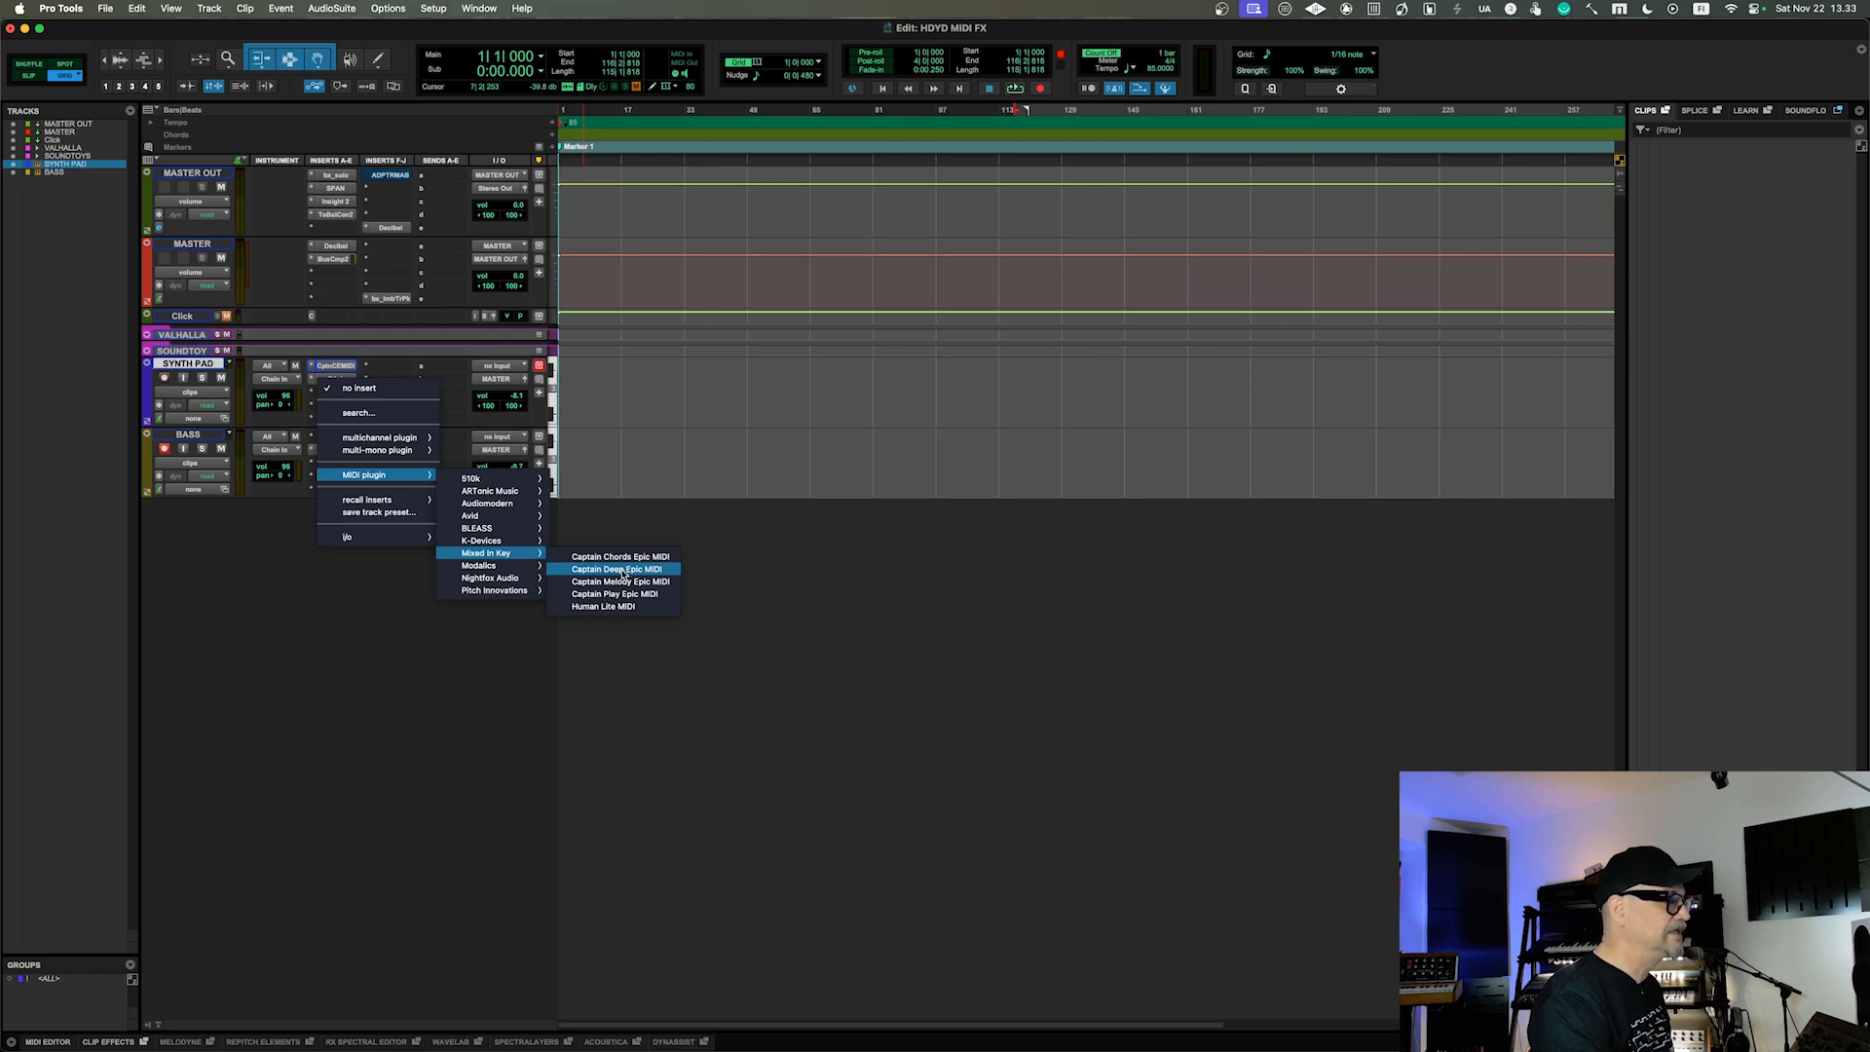
left_click(621, 572)
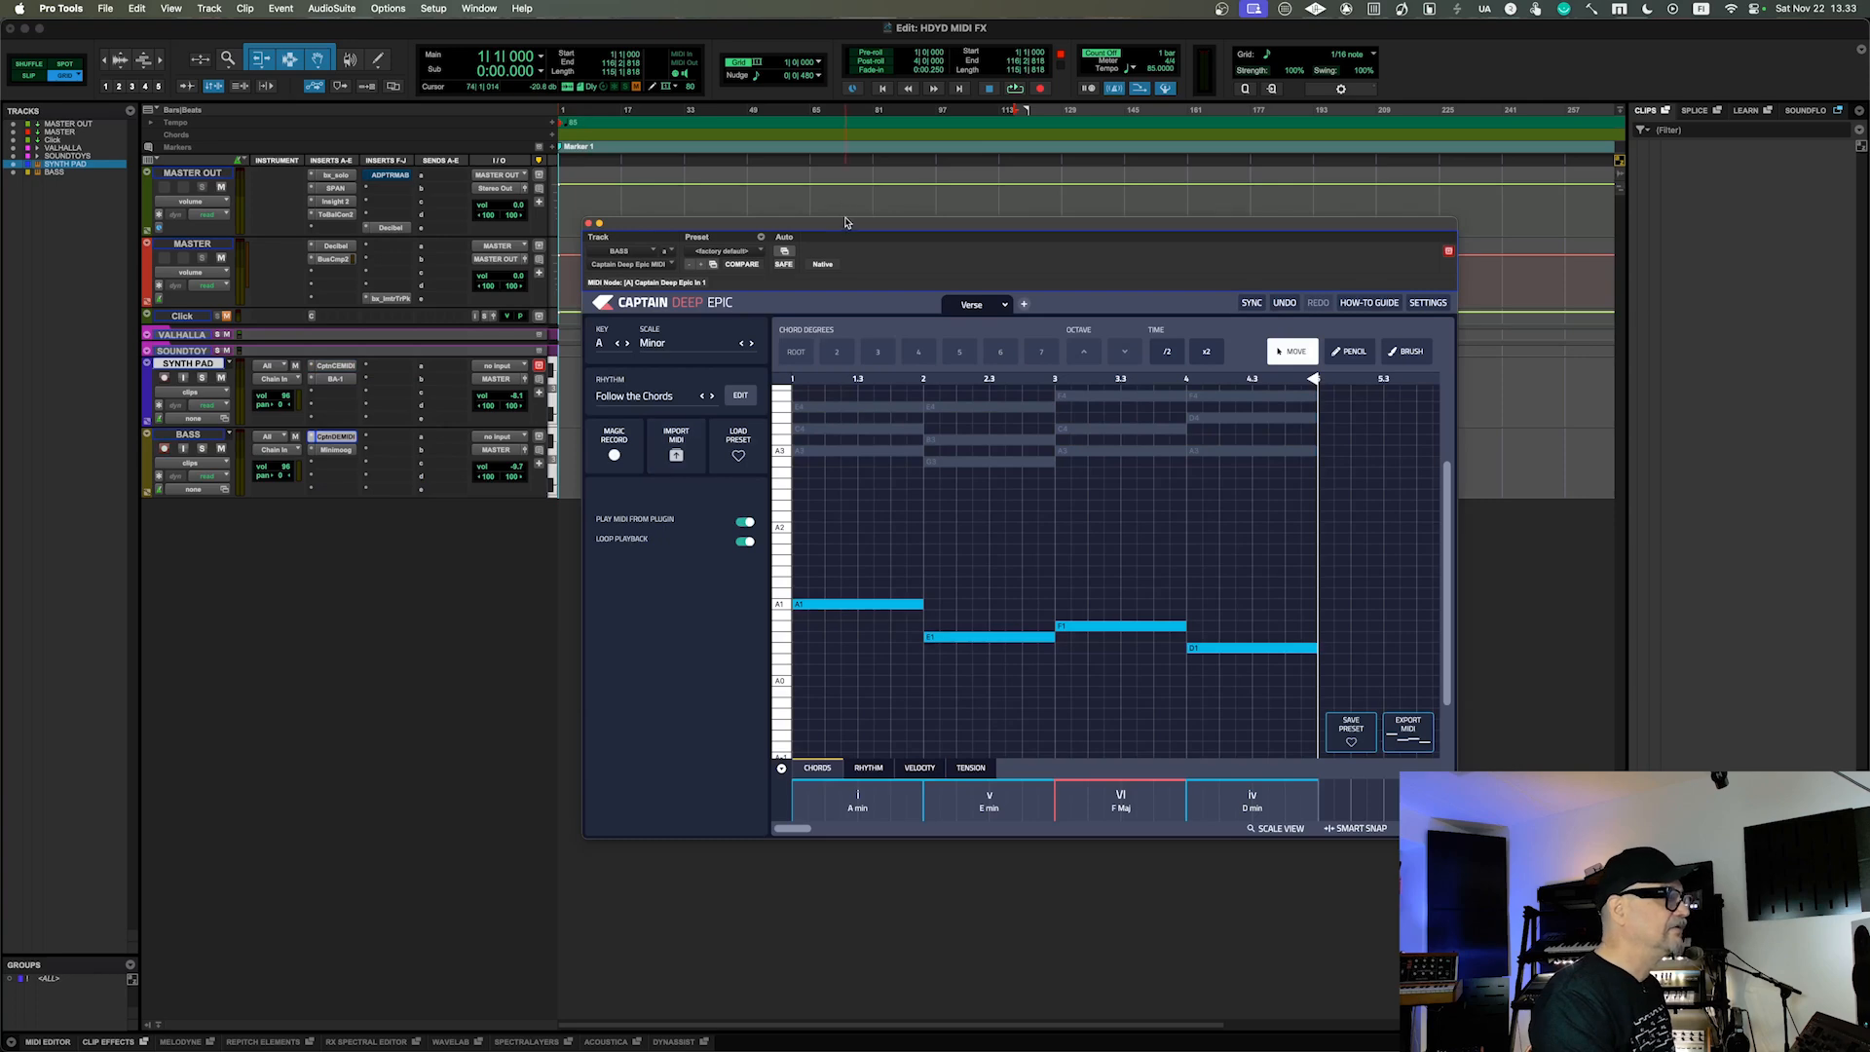
left_click_drag(845, 228, 810, 225)
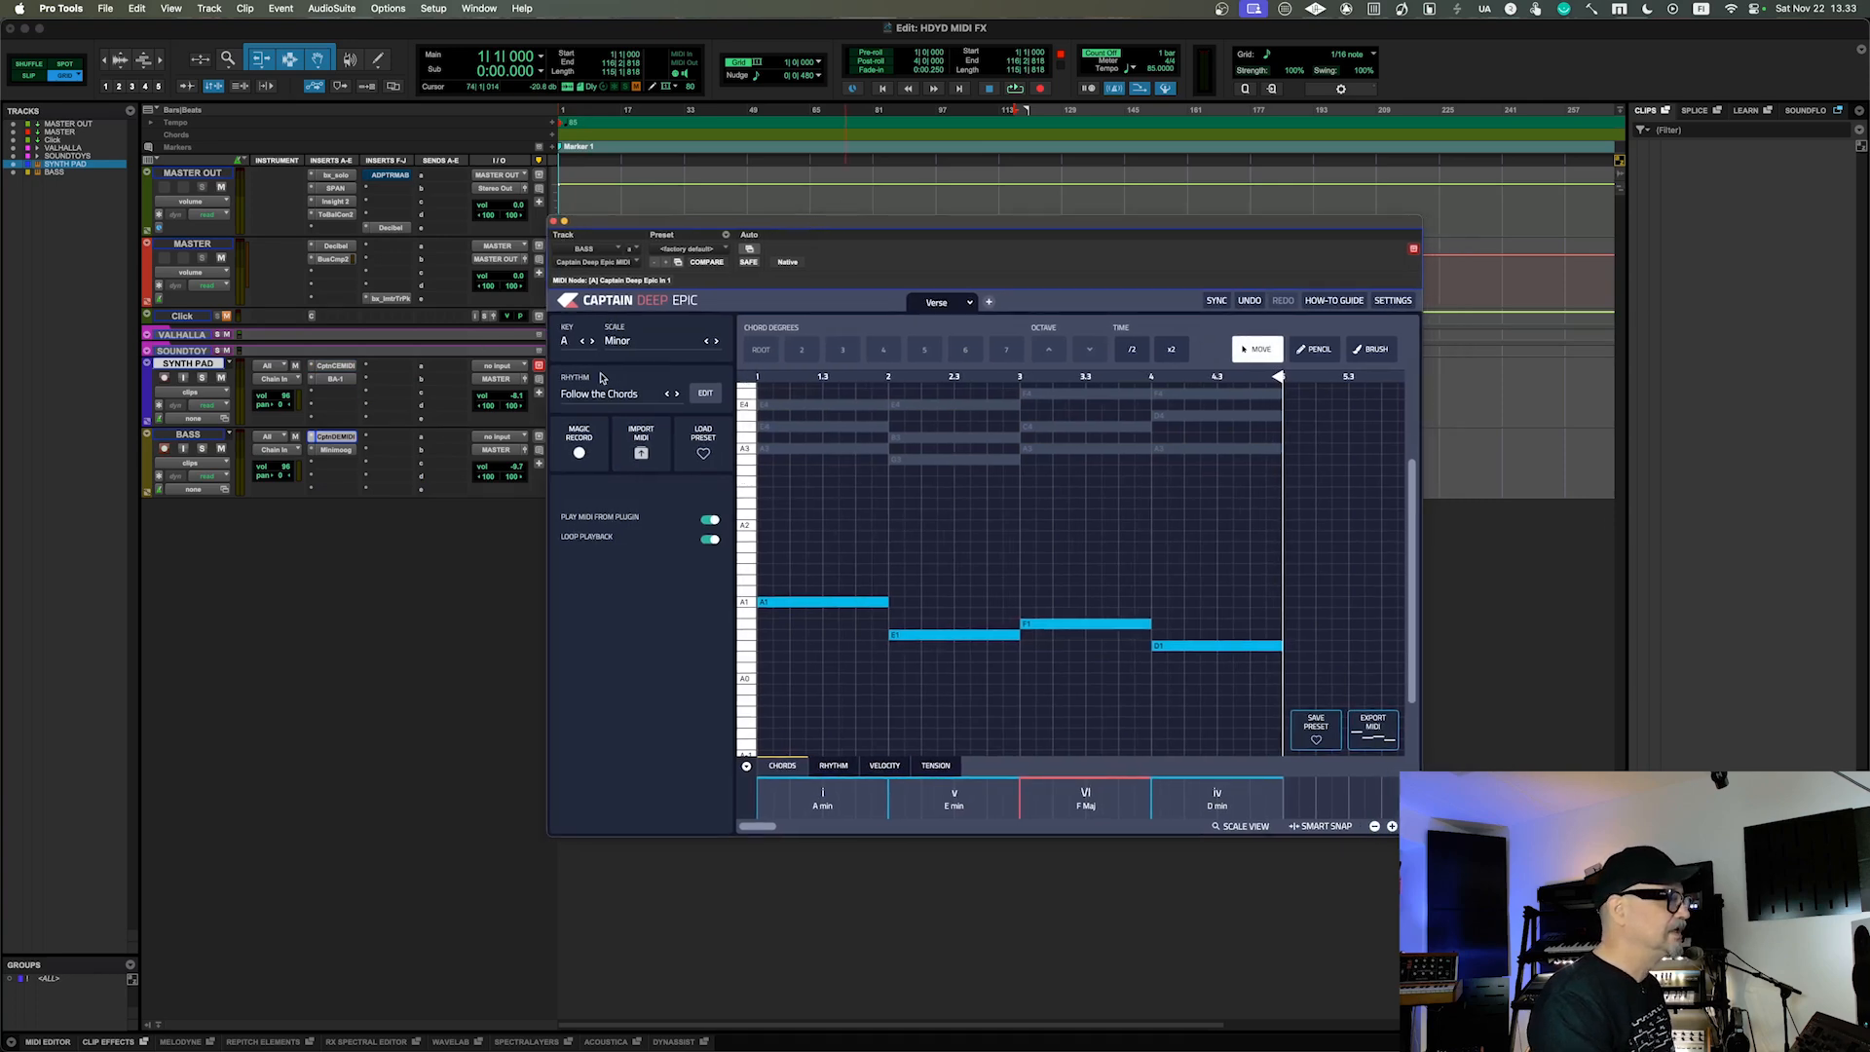
Try the 1/8 Notes rhythm for the bass line in Captain Deep and settle on 8th Note Variation 2.
scroll(794, 409, "up", 1)
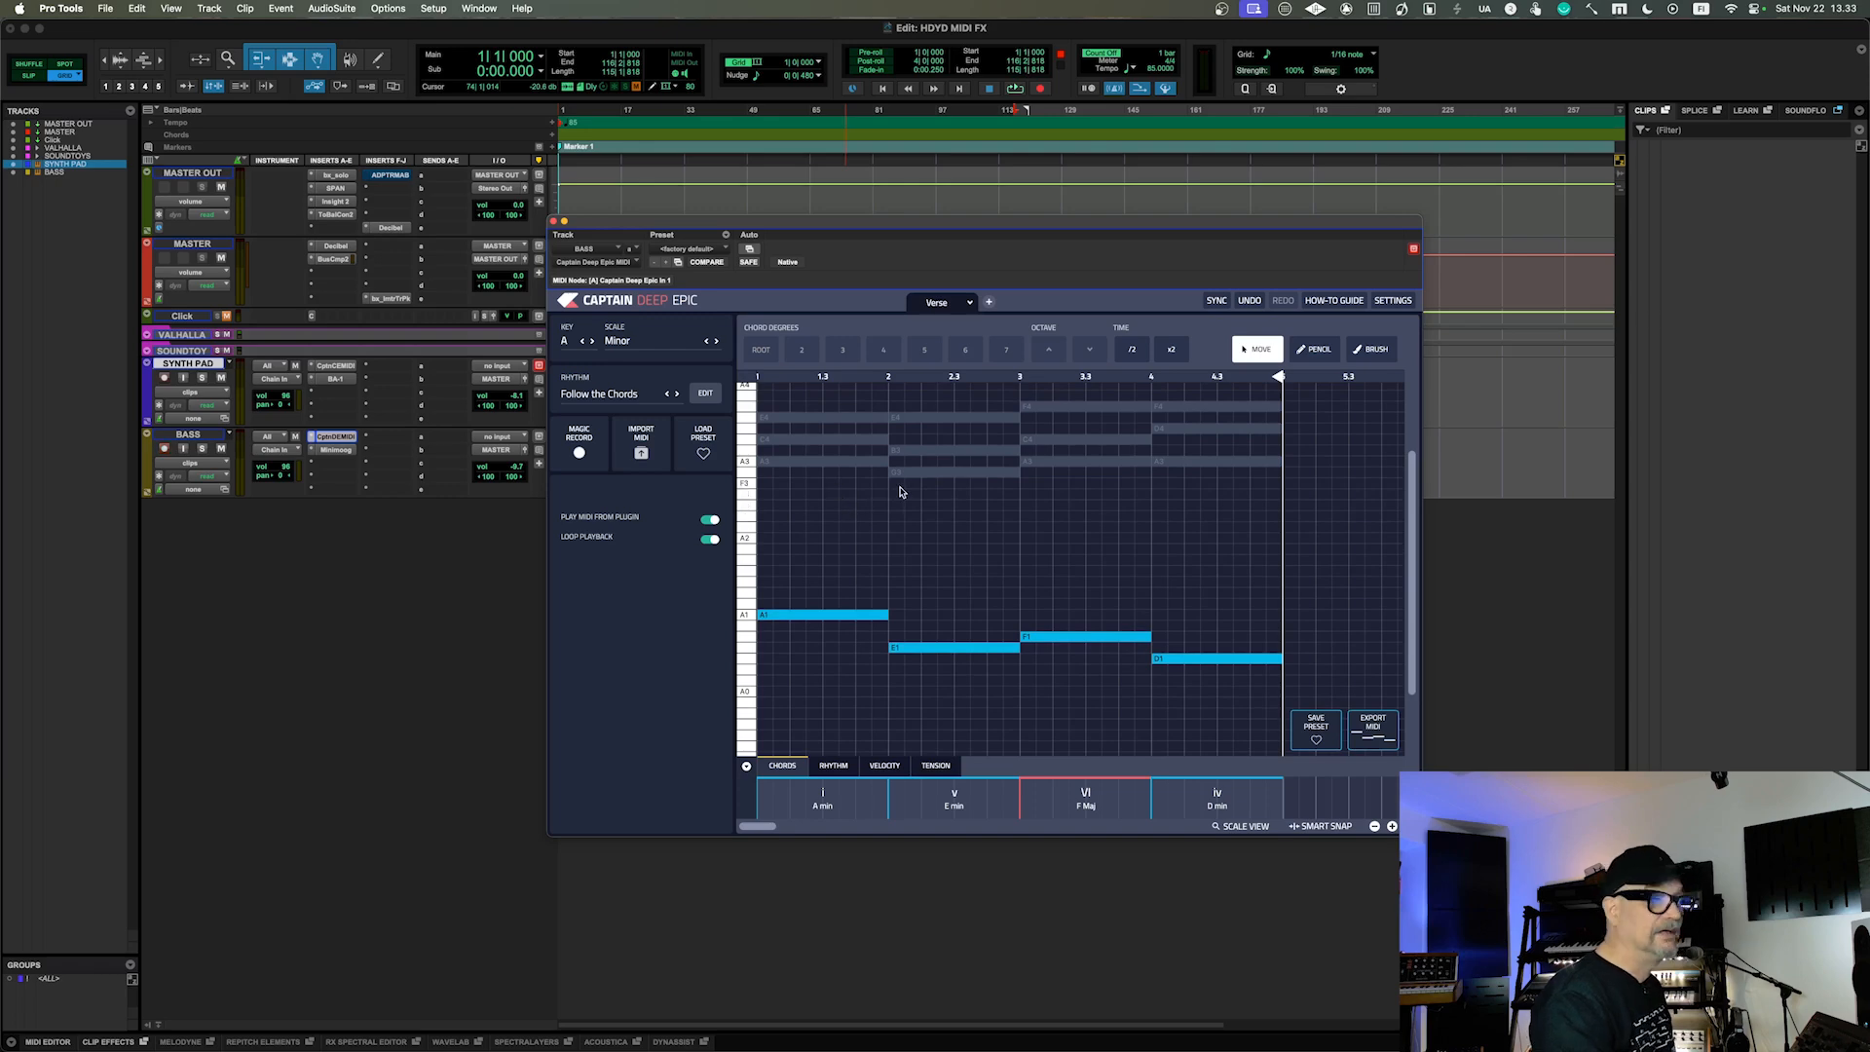
left_click(620, 405)
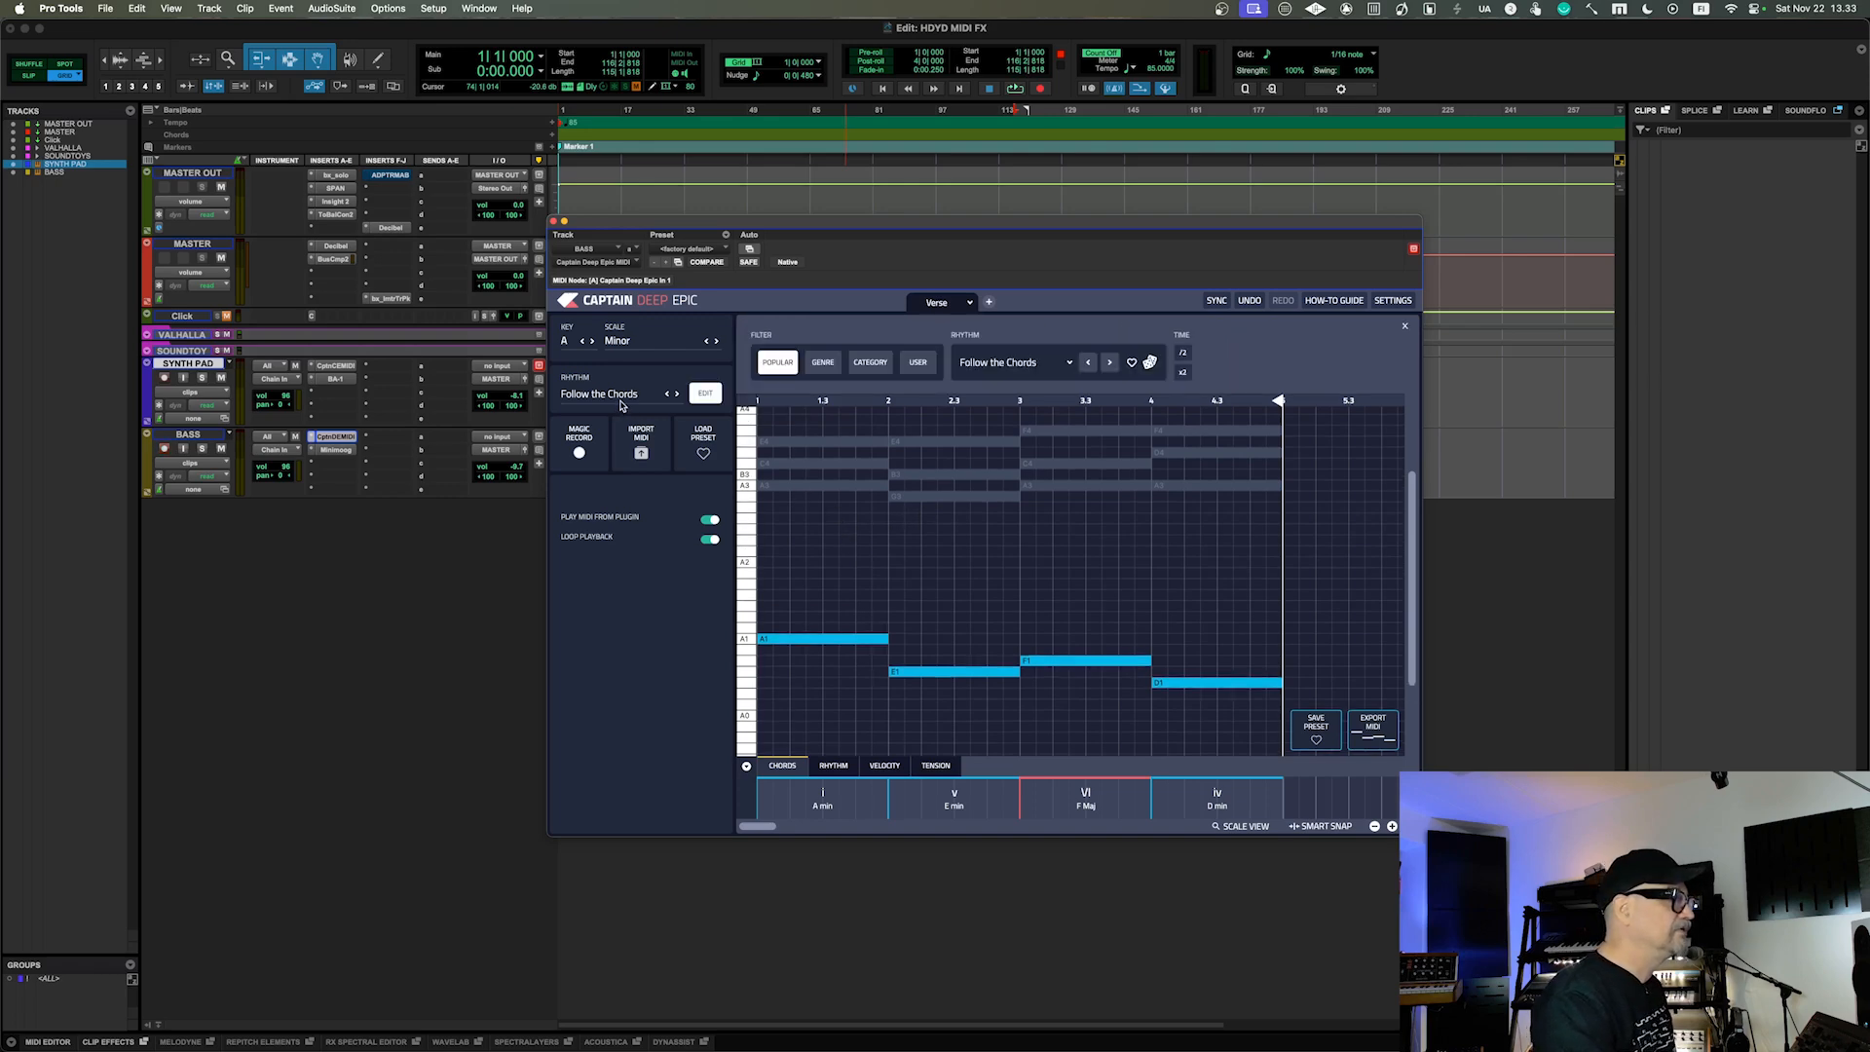
left_click(973, 367)
left_click(989, 420)
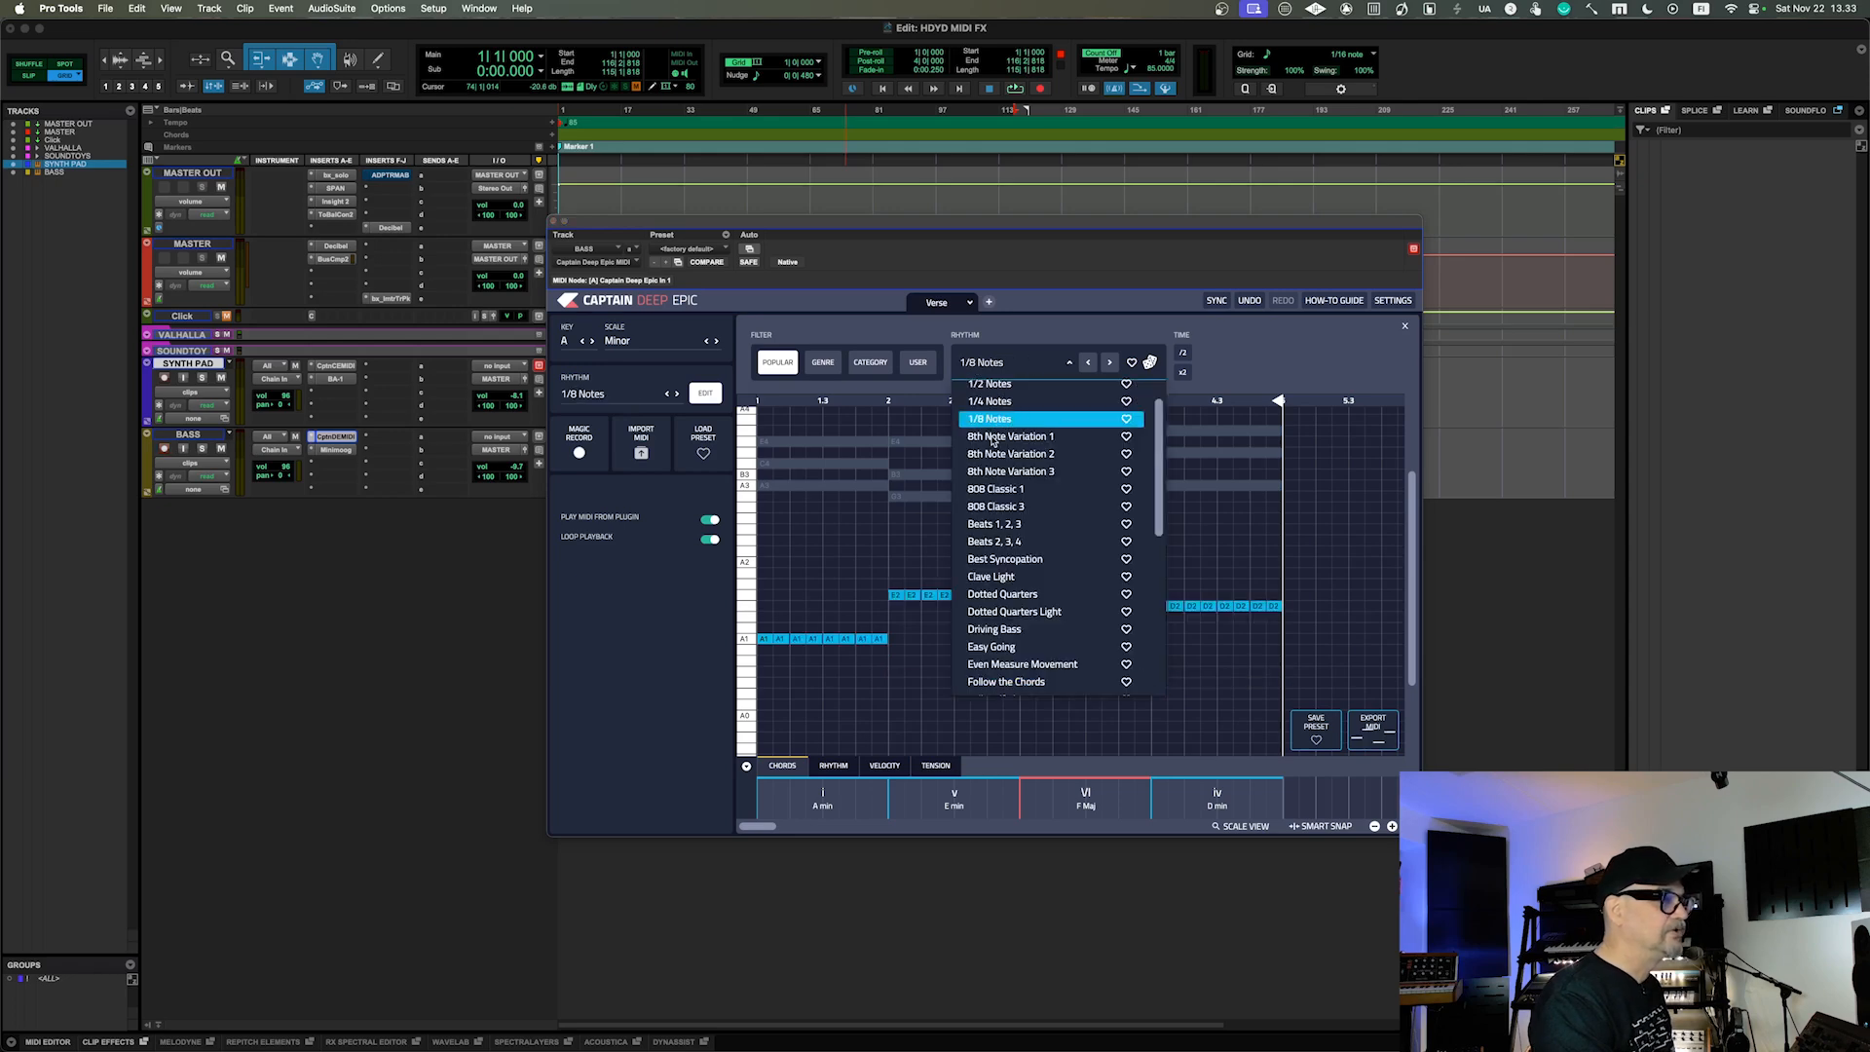
left_click(992, 454)
left_click(992, 455)
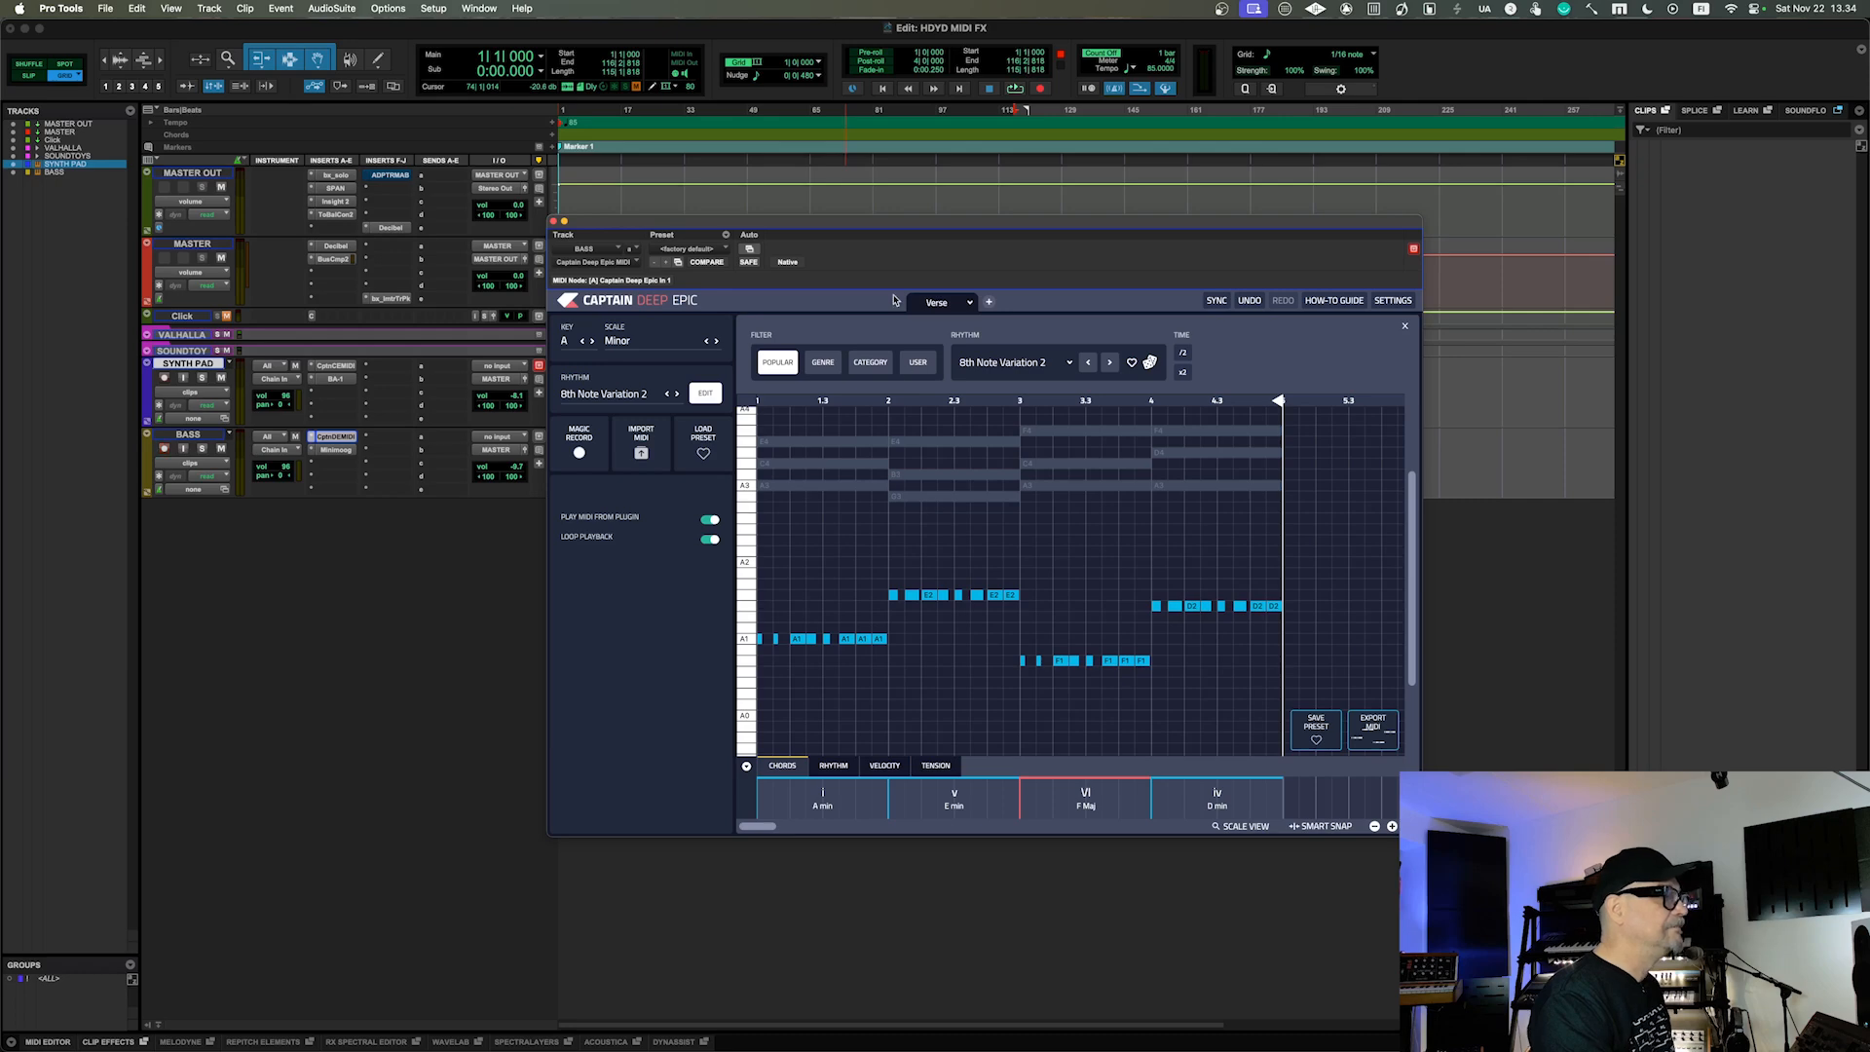
left_click_drag(888, 224, 873, 265)
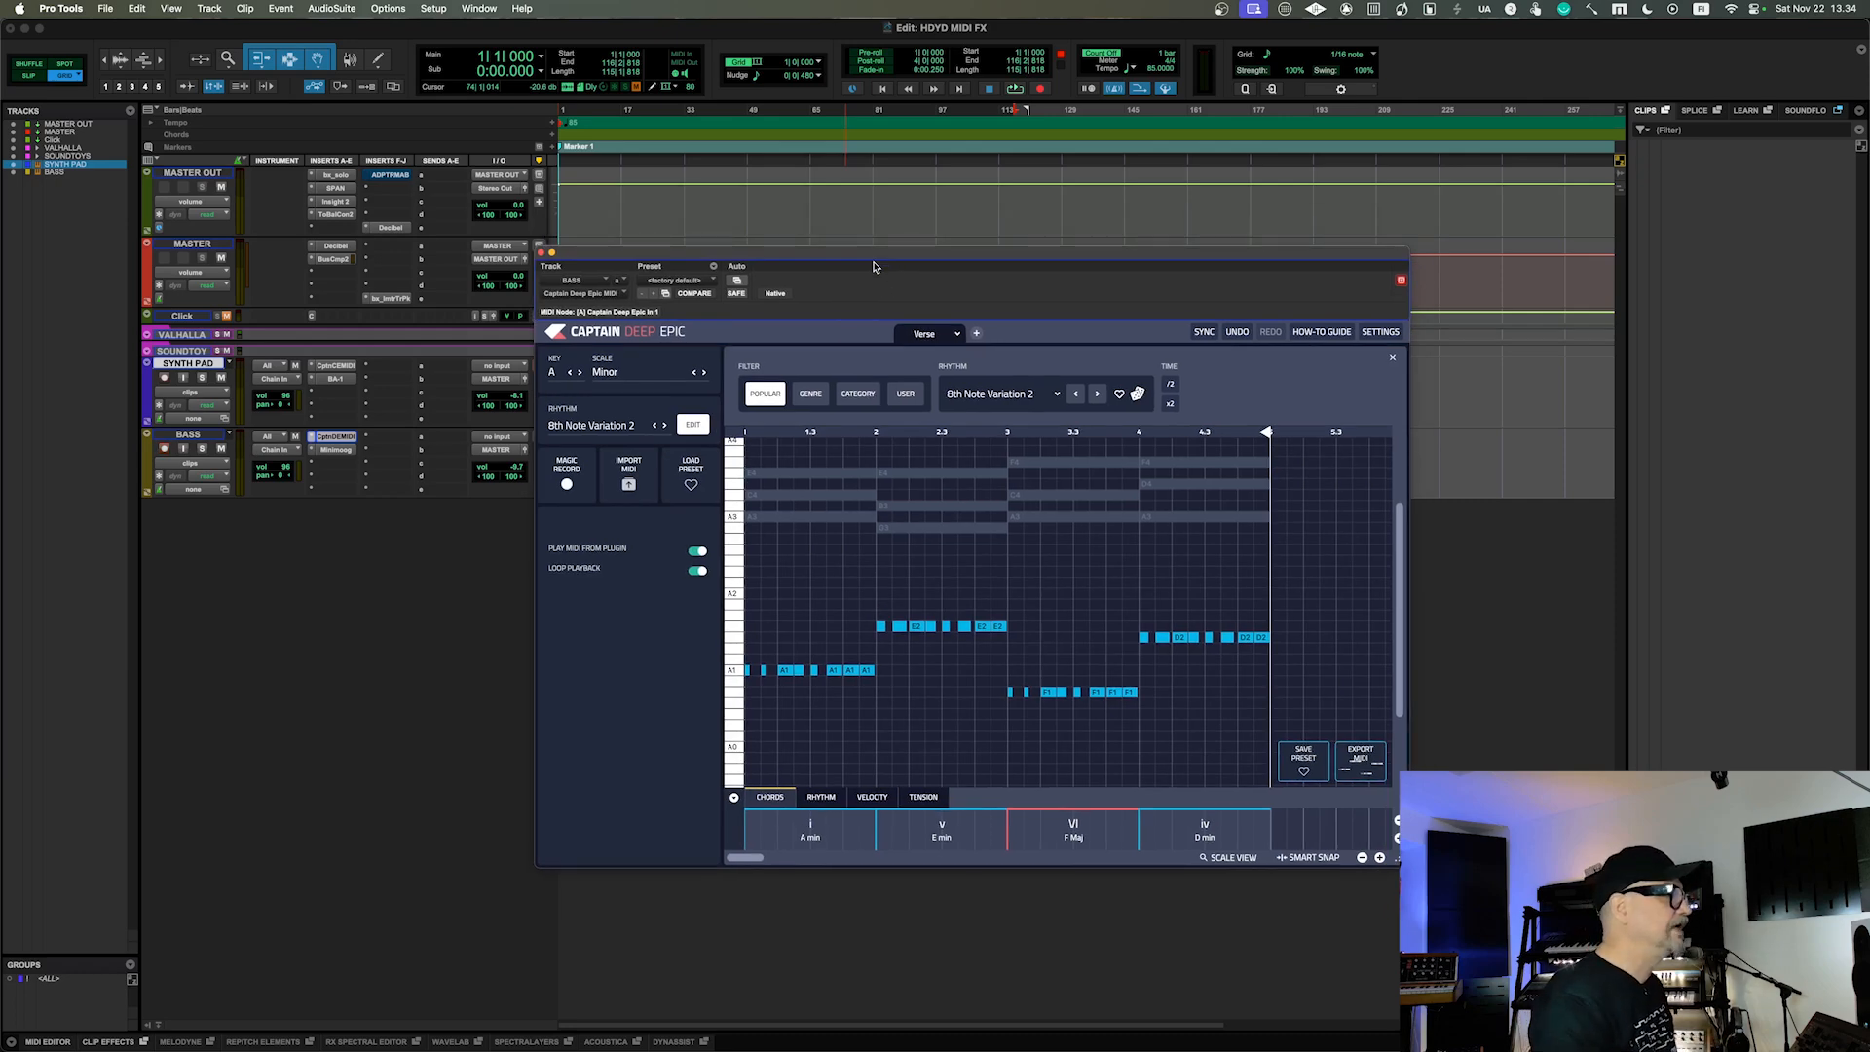
left_click(998, 398)
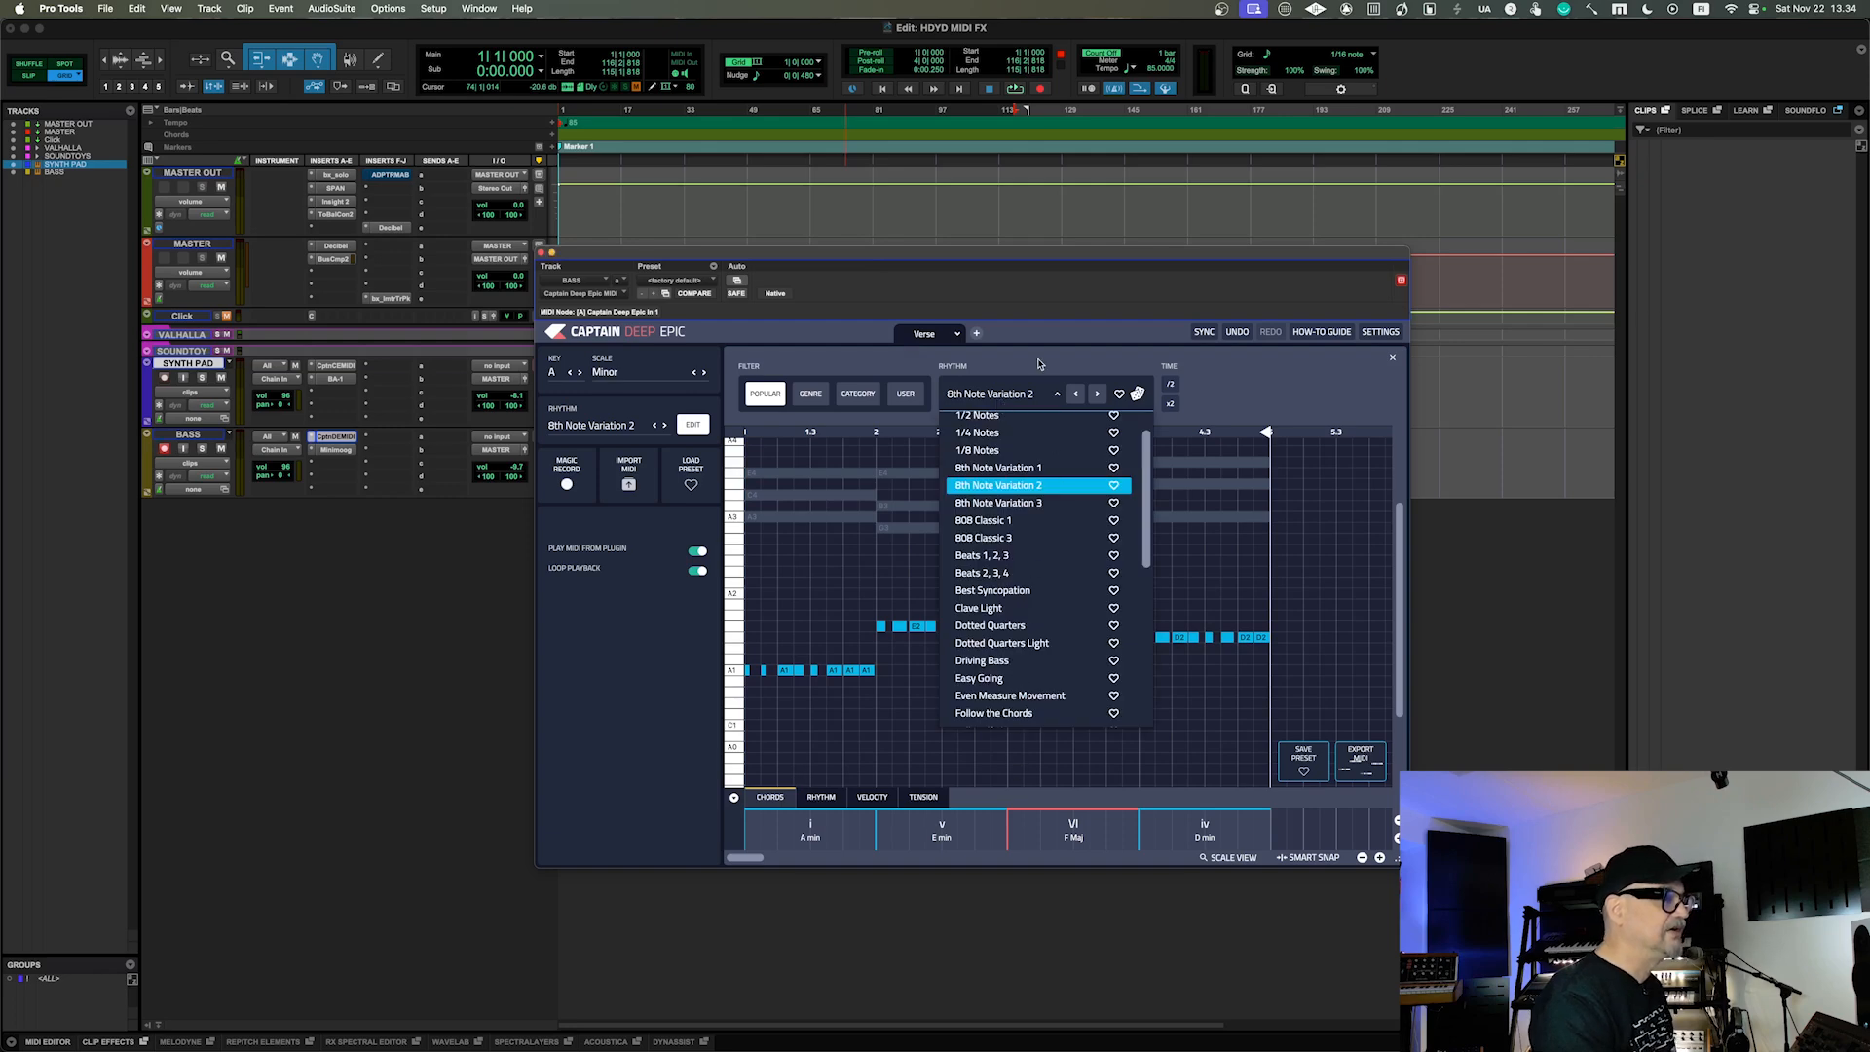
left_click(1039, 365)
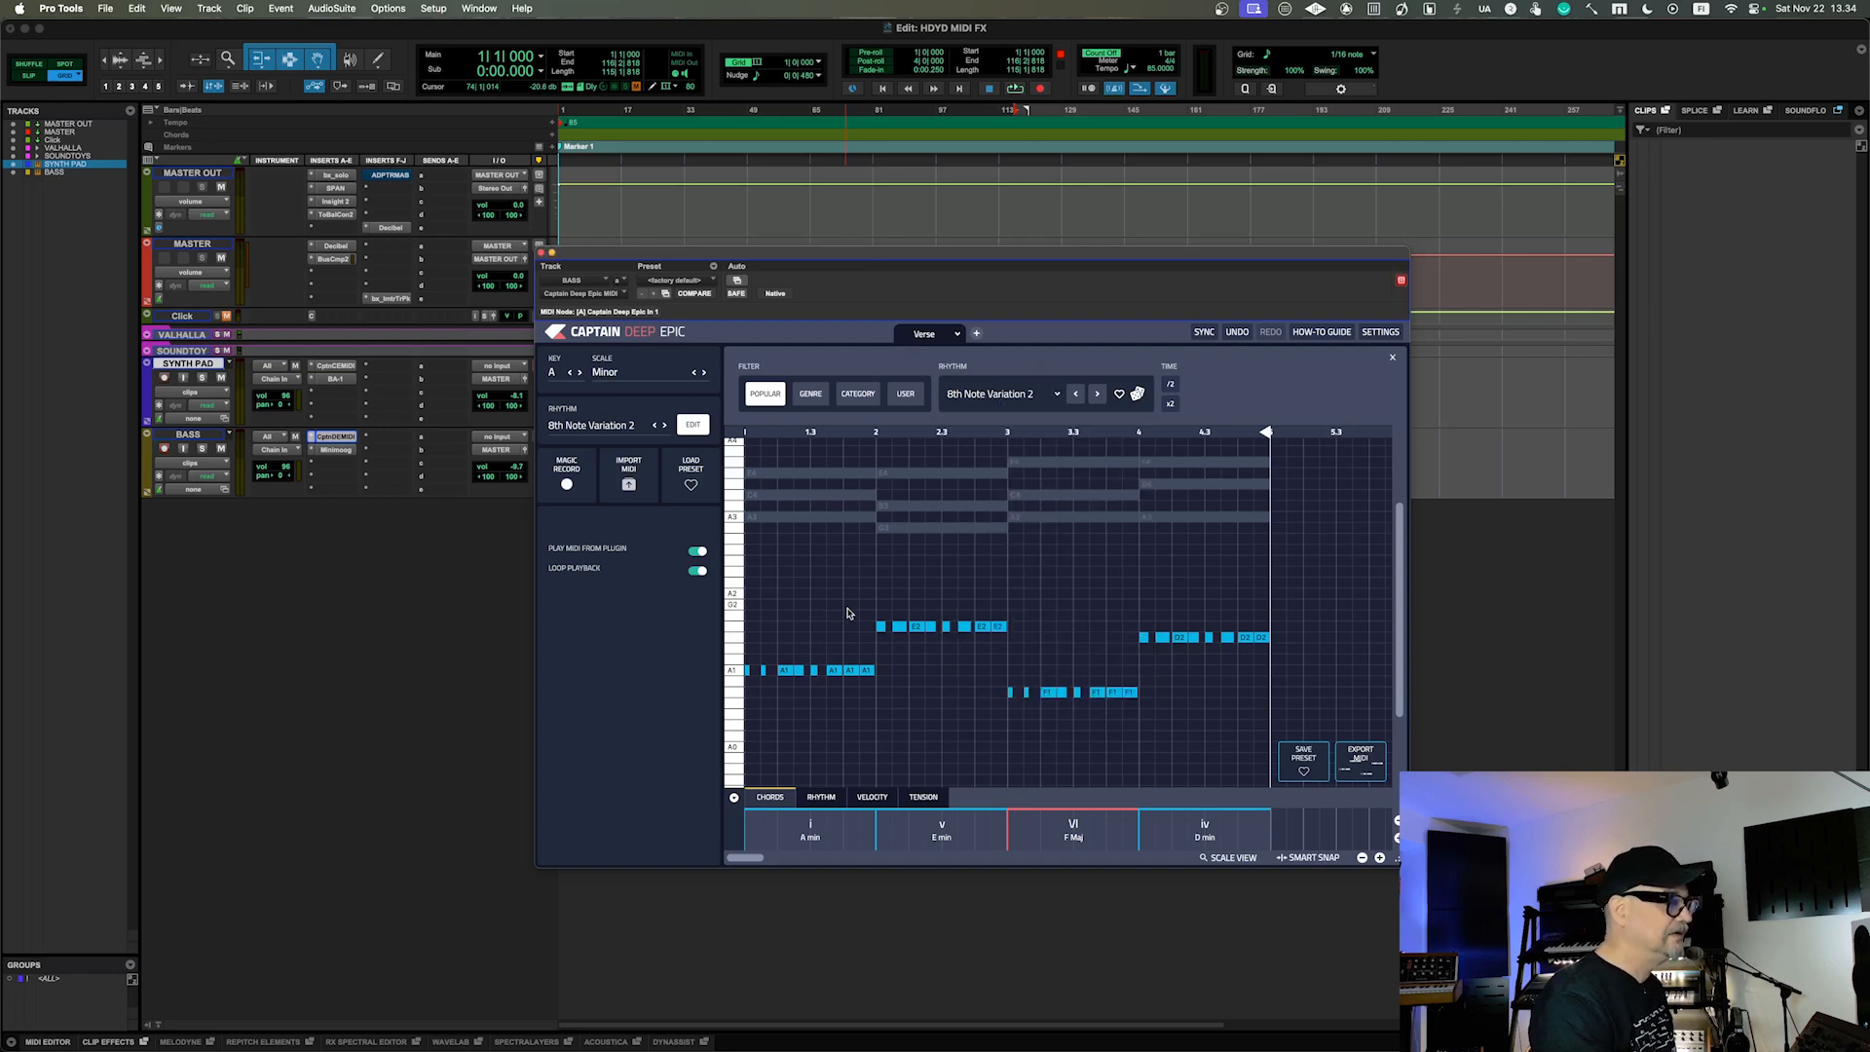
Try adding a single D1 note around the start of bar 2 in the bass line and delete it.
double_click(874, 712)
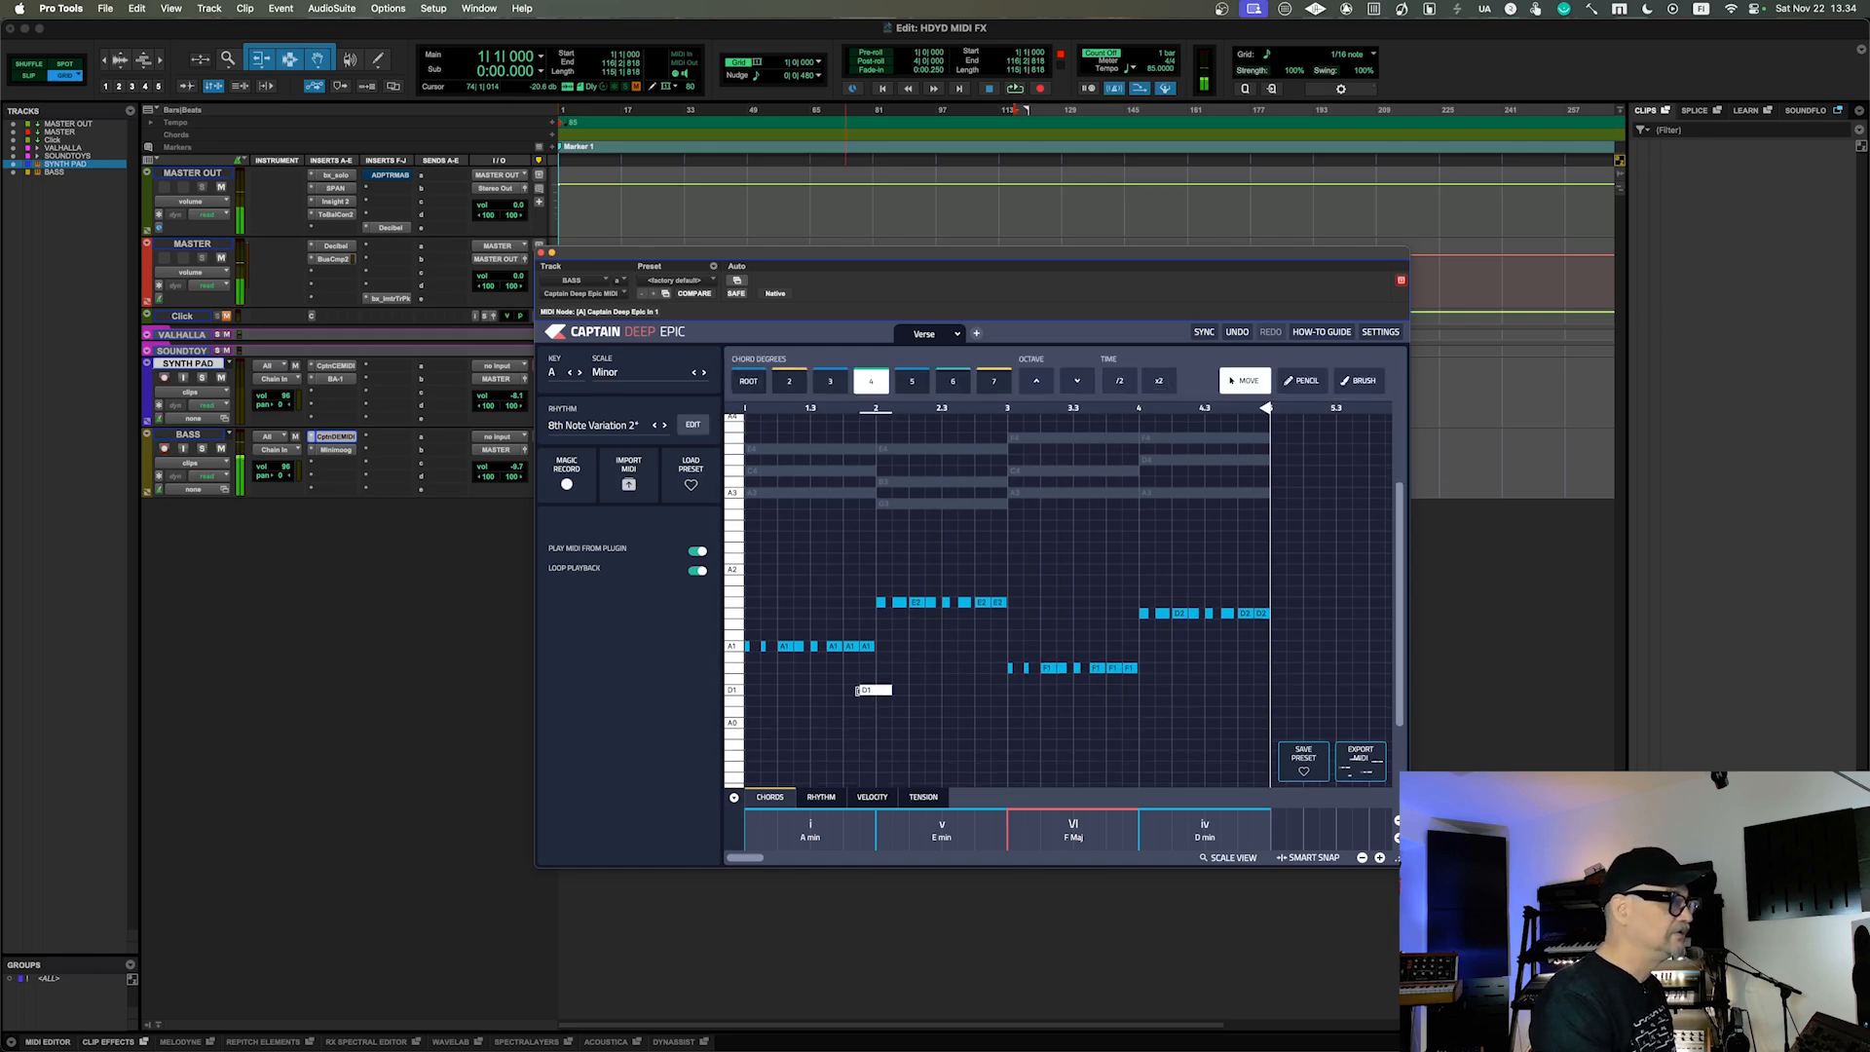
left_click(867, 692)
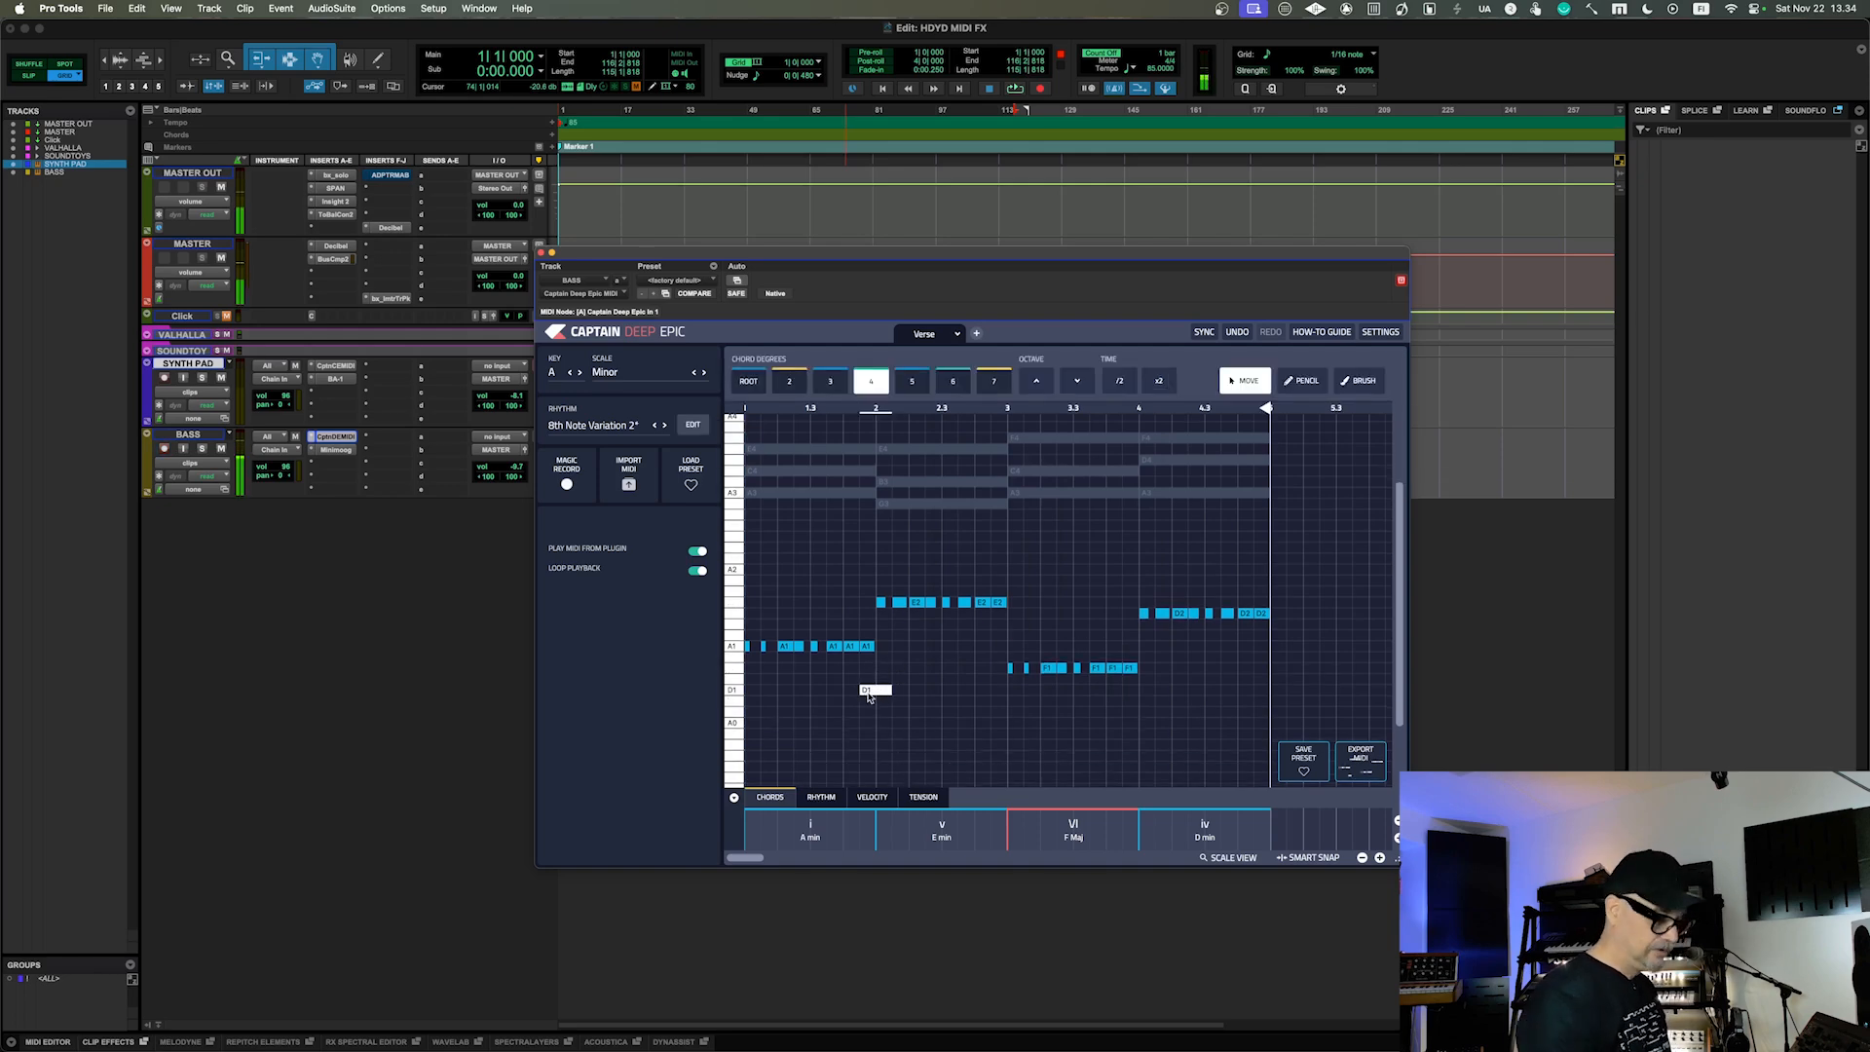
key("Delete")
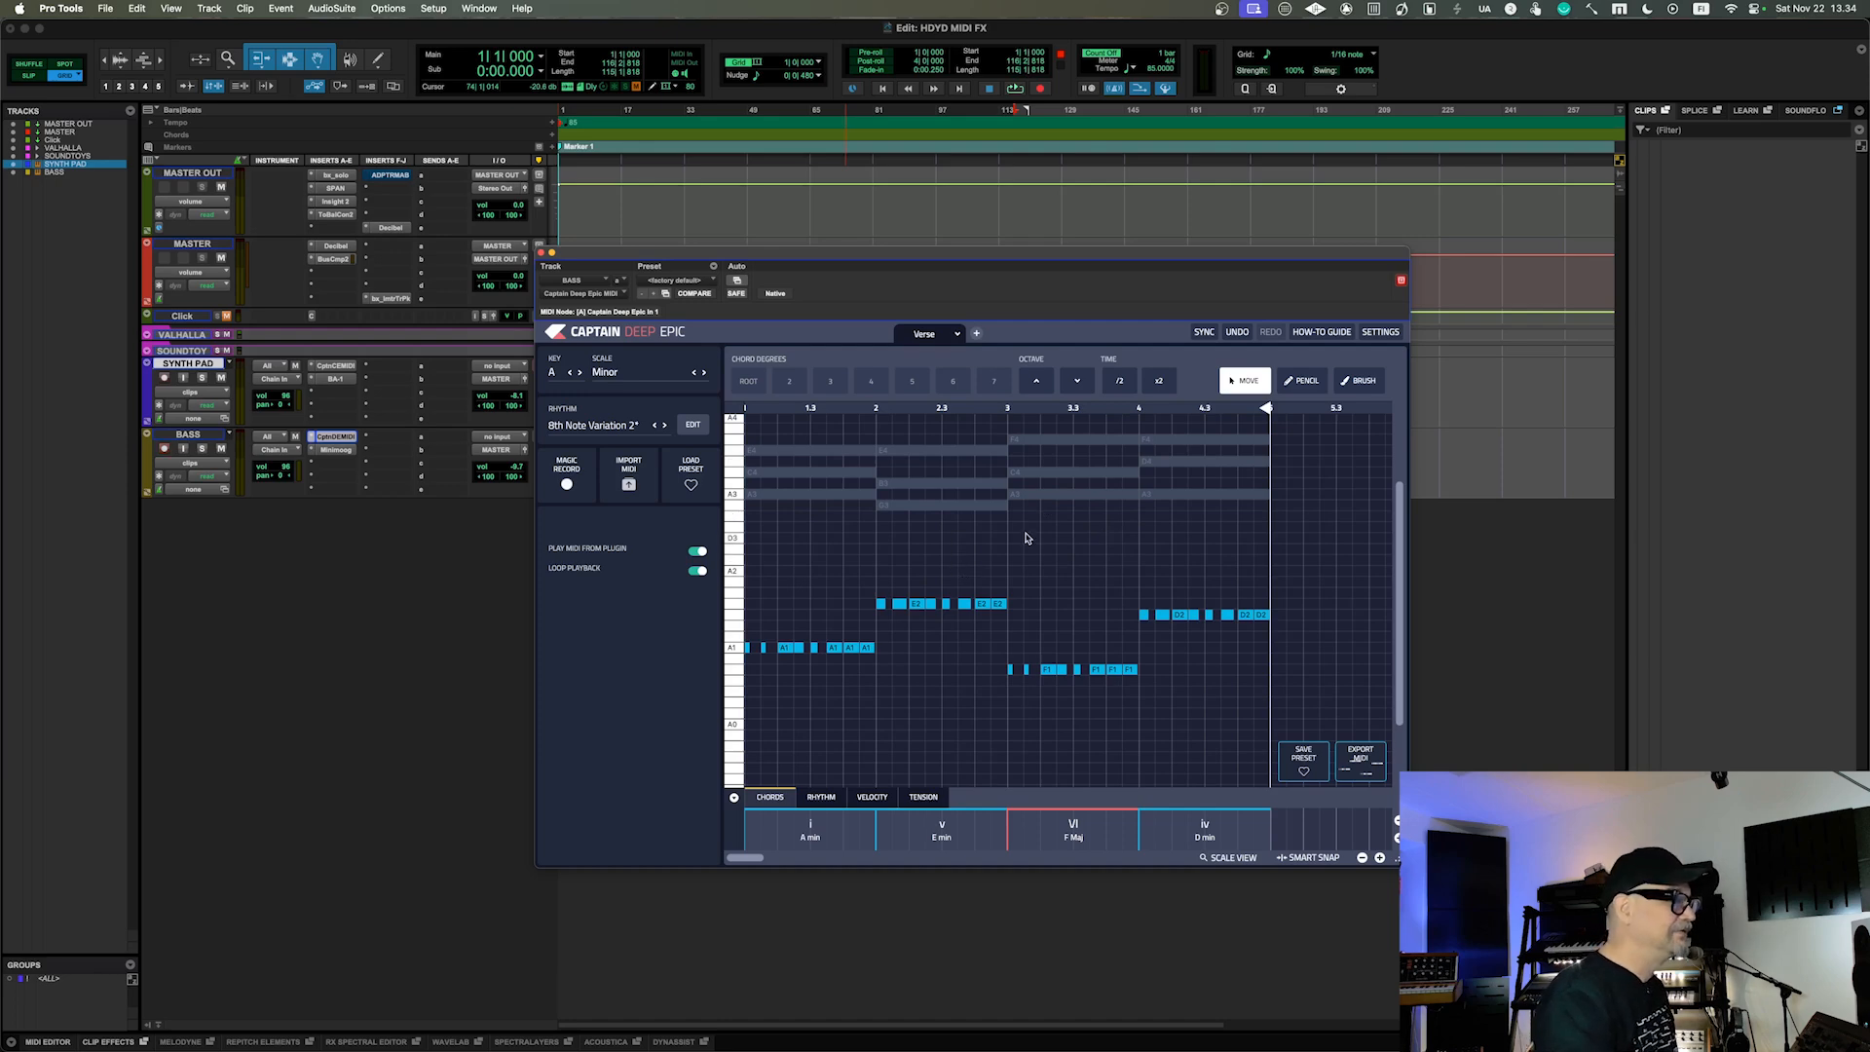
Raise all bass notes in Captain Deep by one octave and close the plugin window.
left_click(1035, 383)
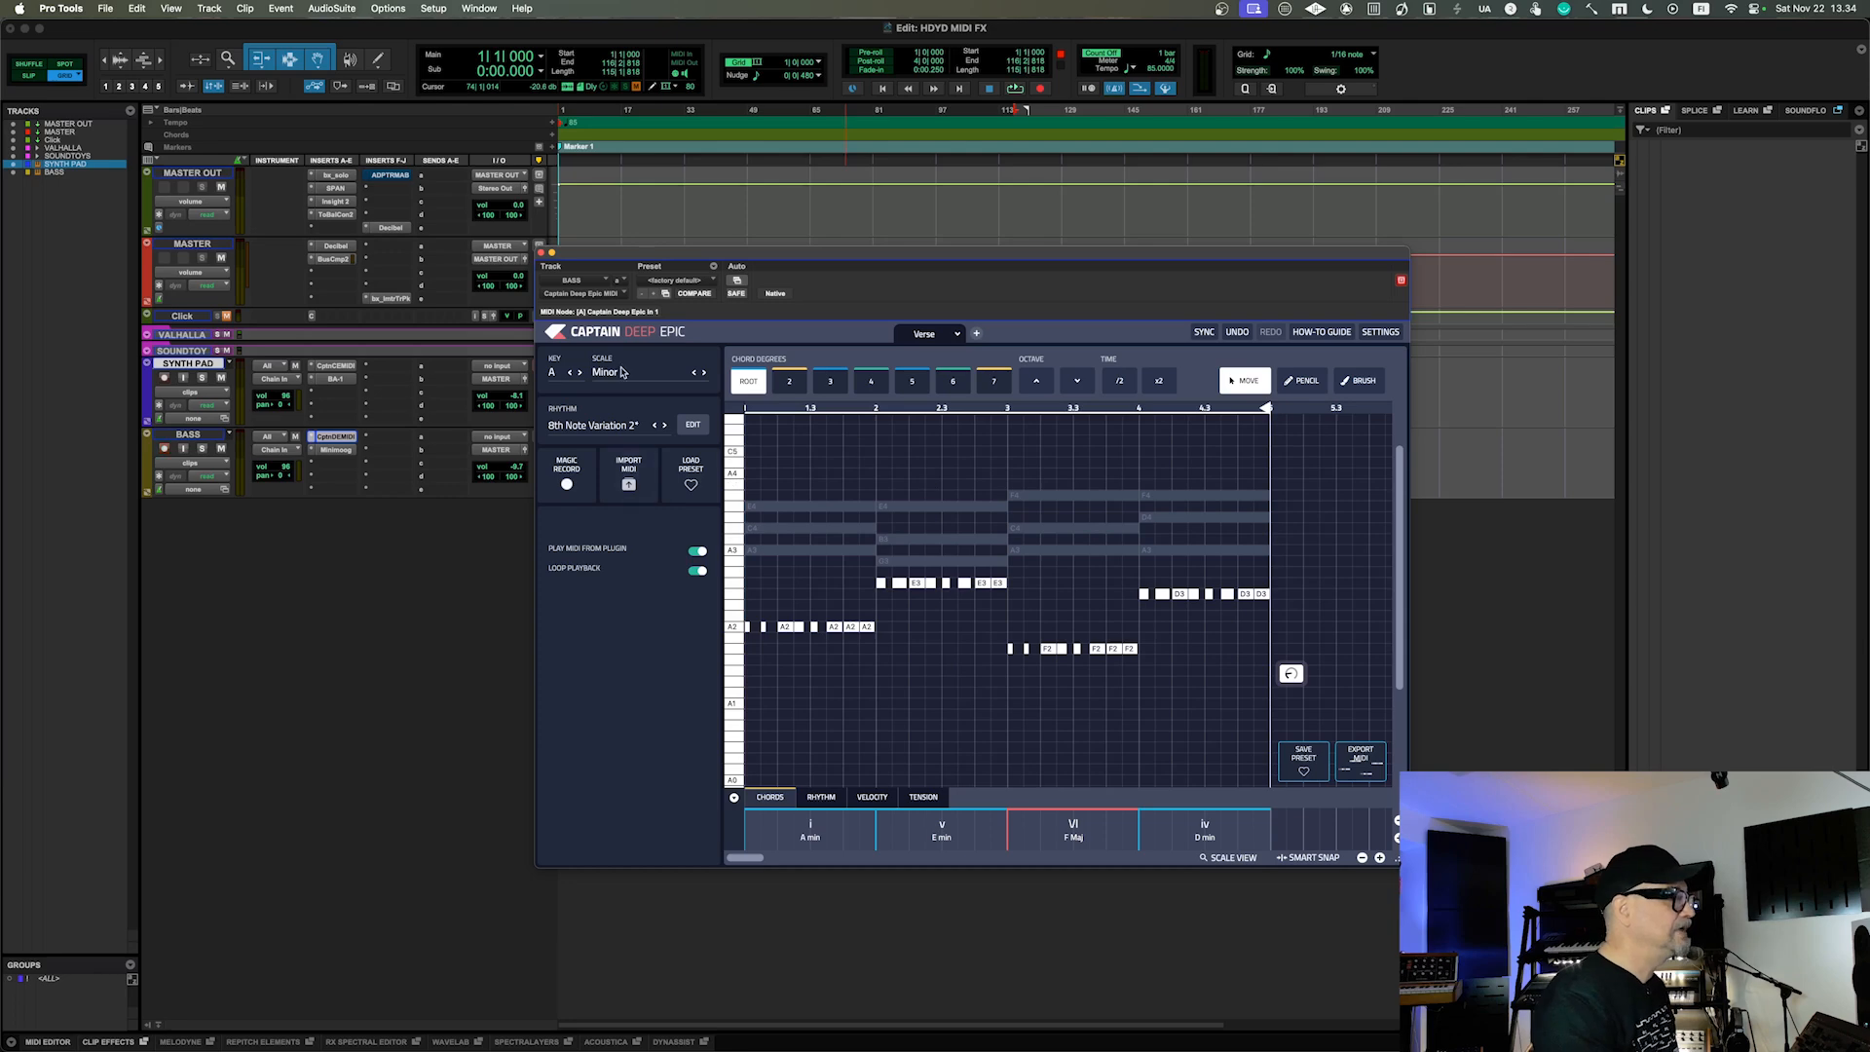
left_click_drag(615, 261, 558, 275)
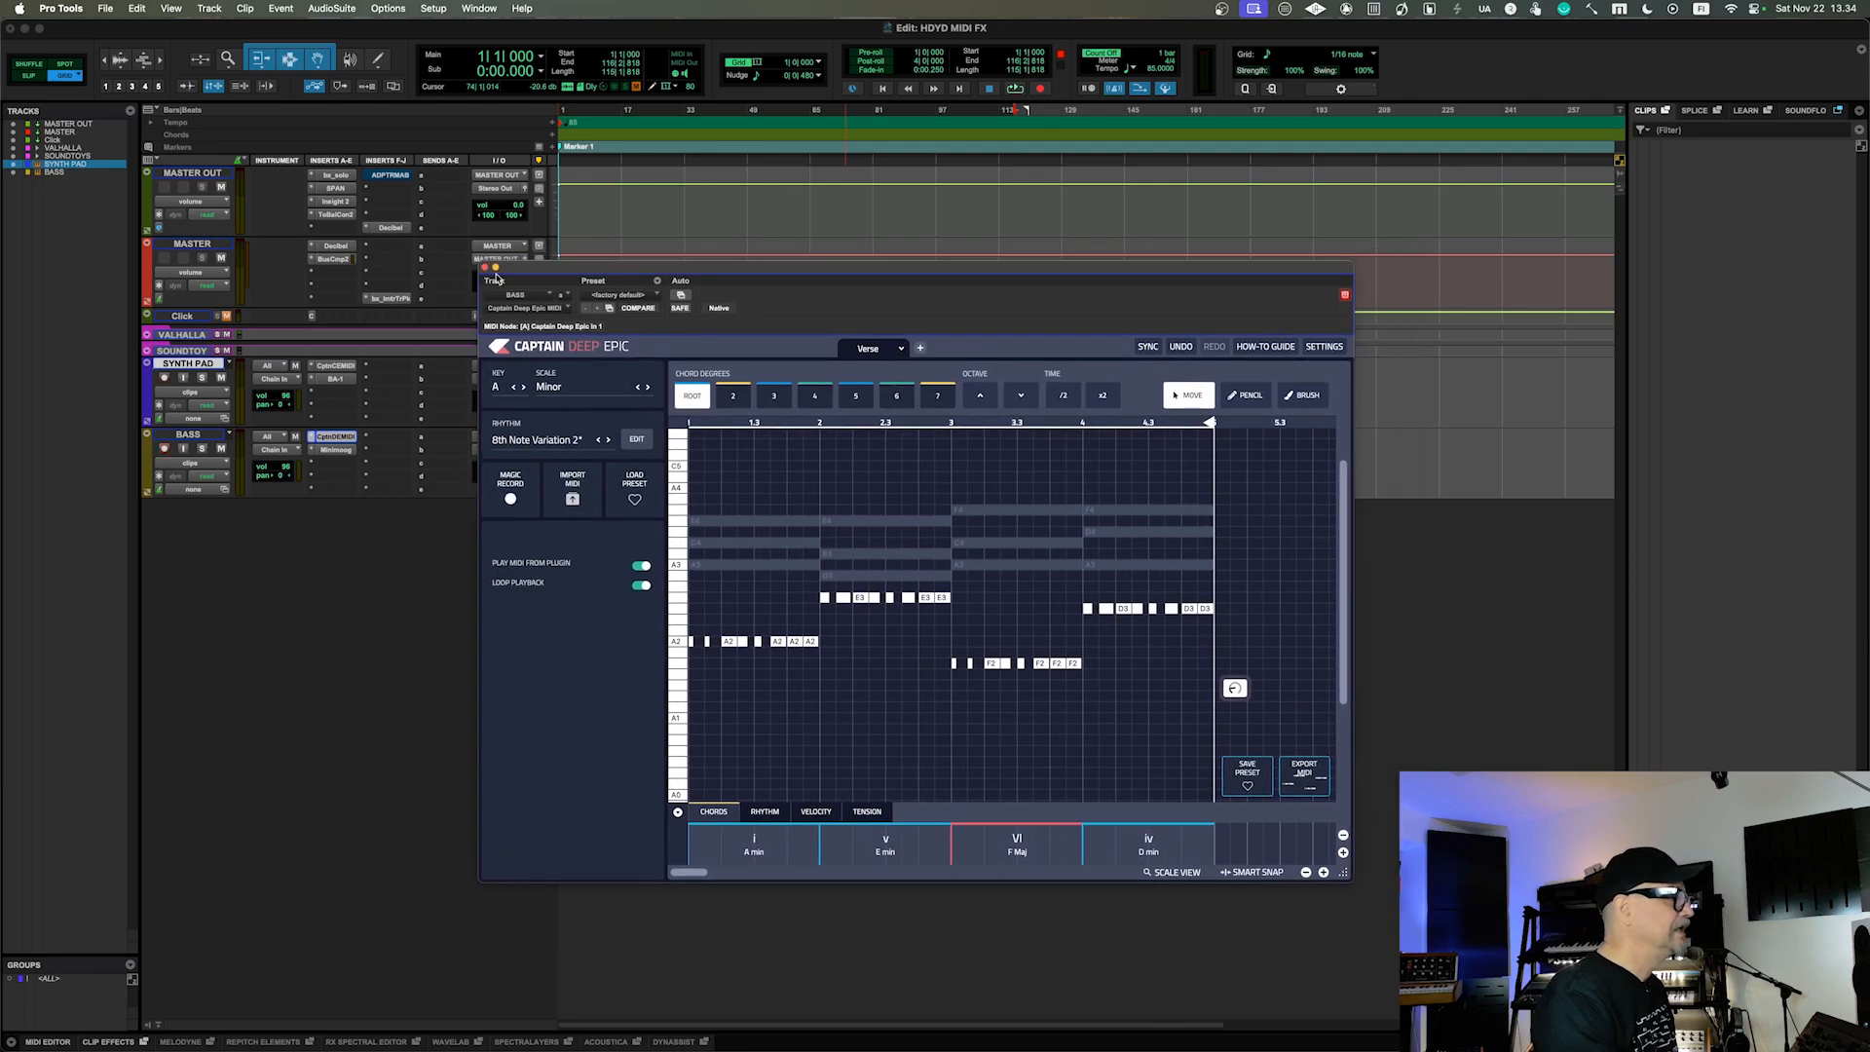
left_click(485, 268)
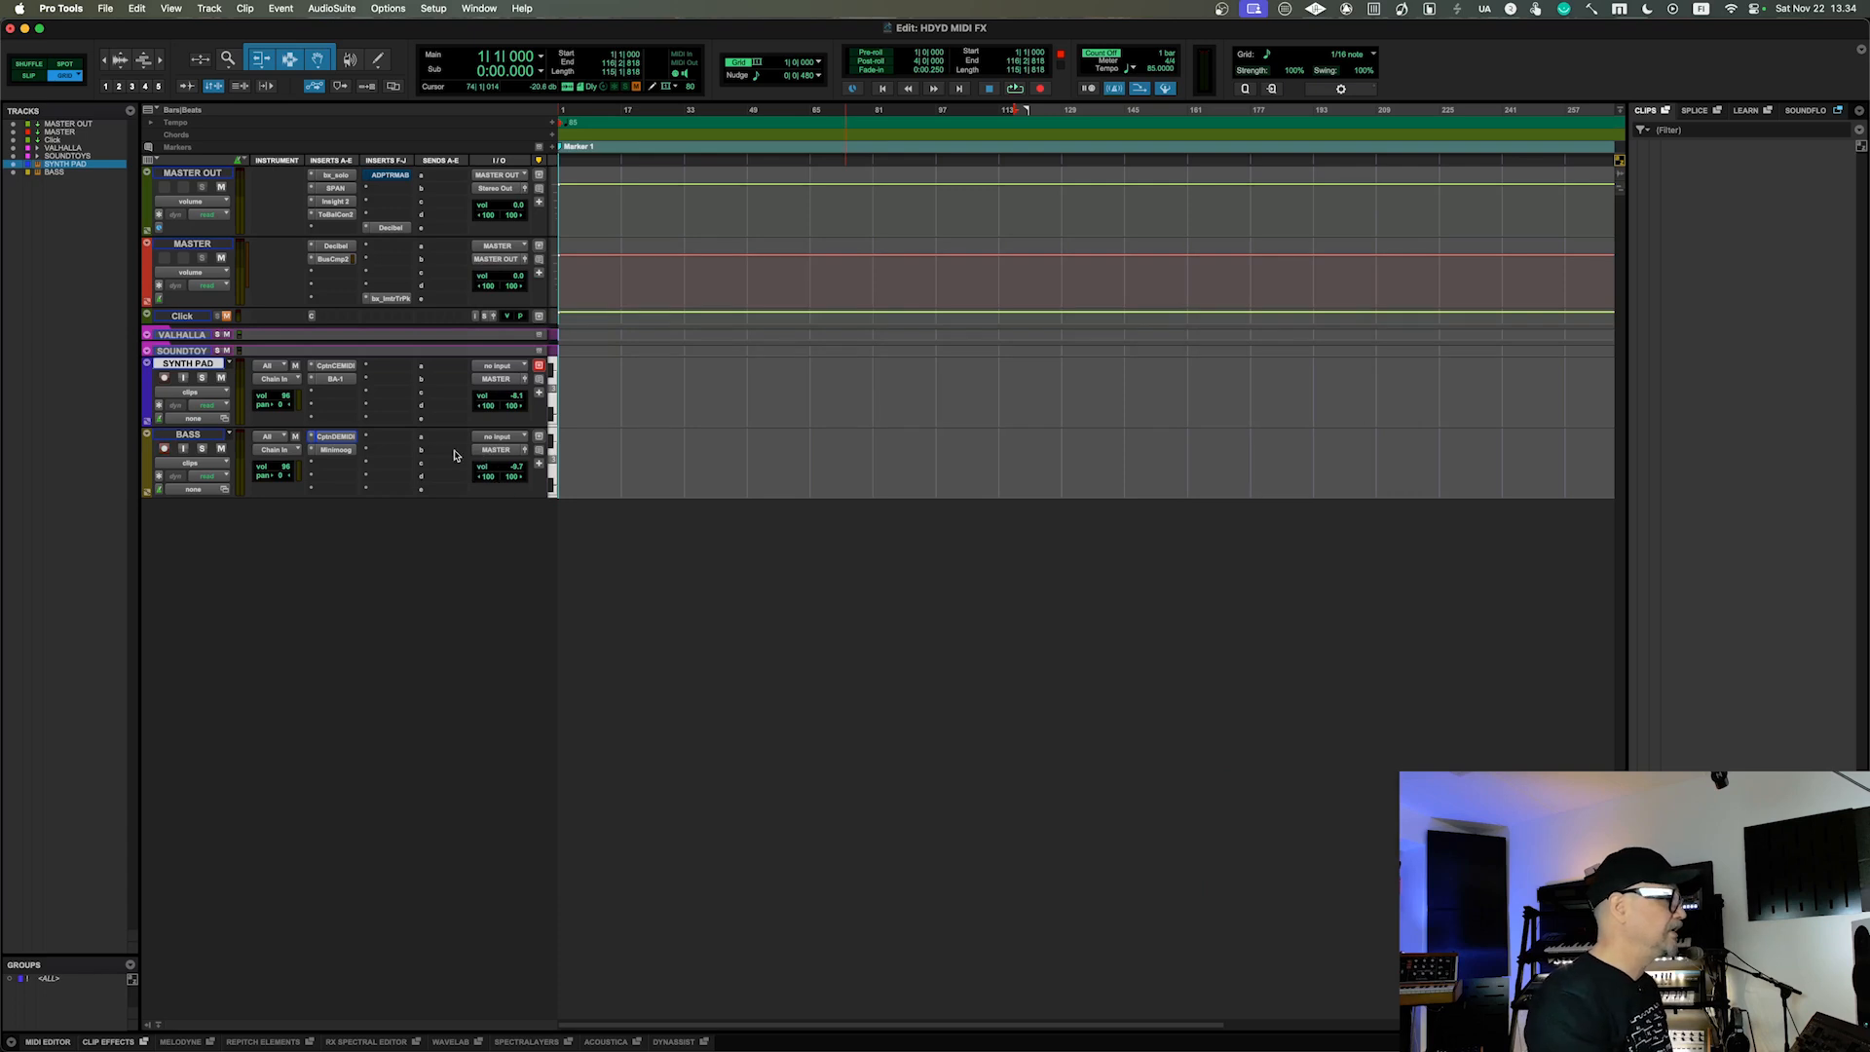
Open Captain Deep on BASS and Captain Chords on SYNTH PAD and arrange their windows side by side.
left_click(335, 438)
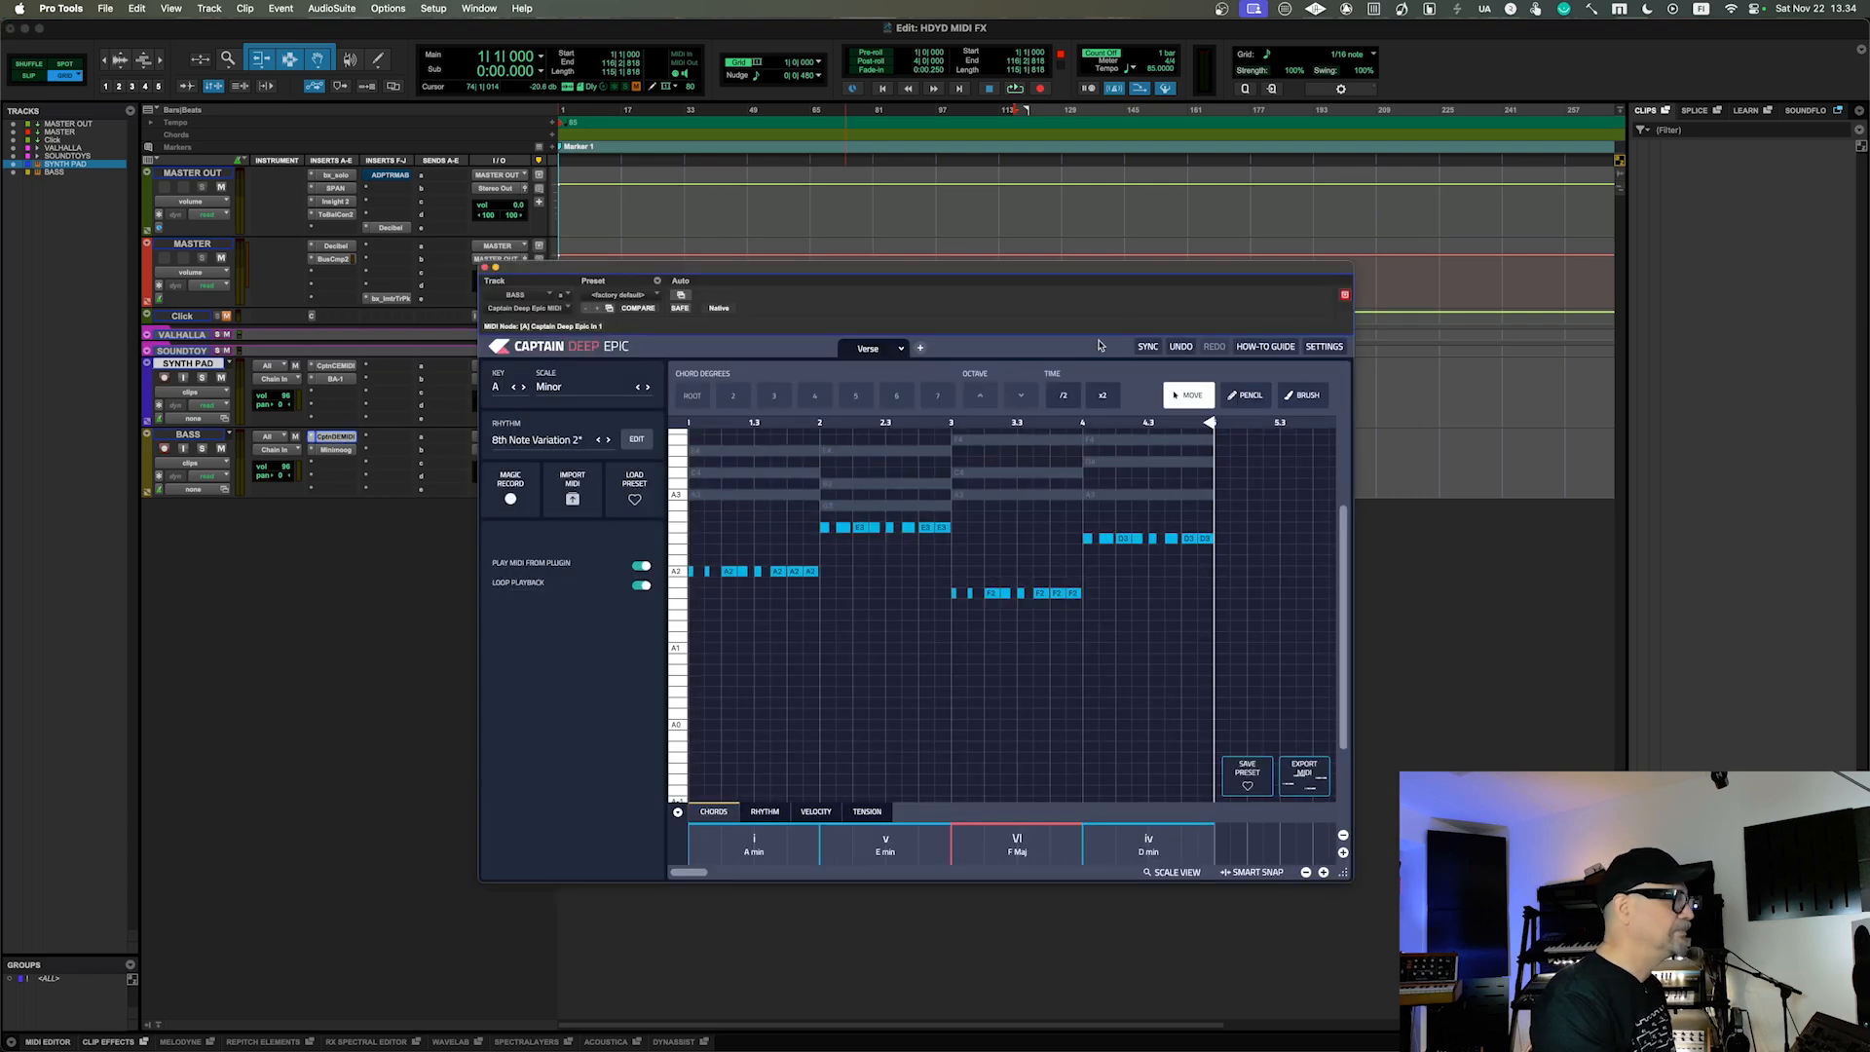
left_click_drag(1306, 272, 1648, 293)
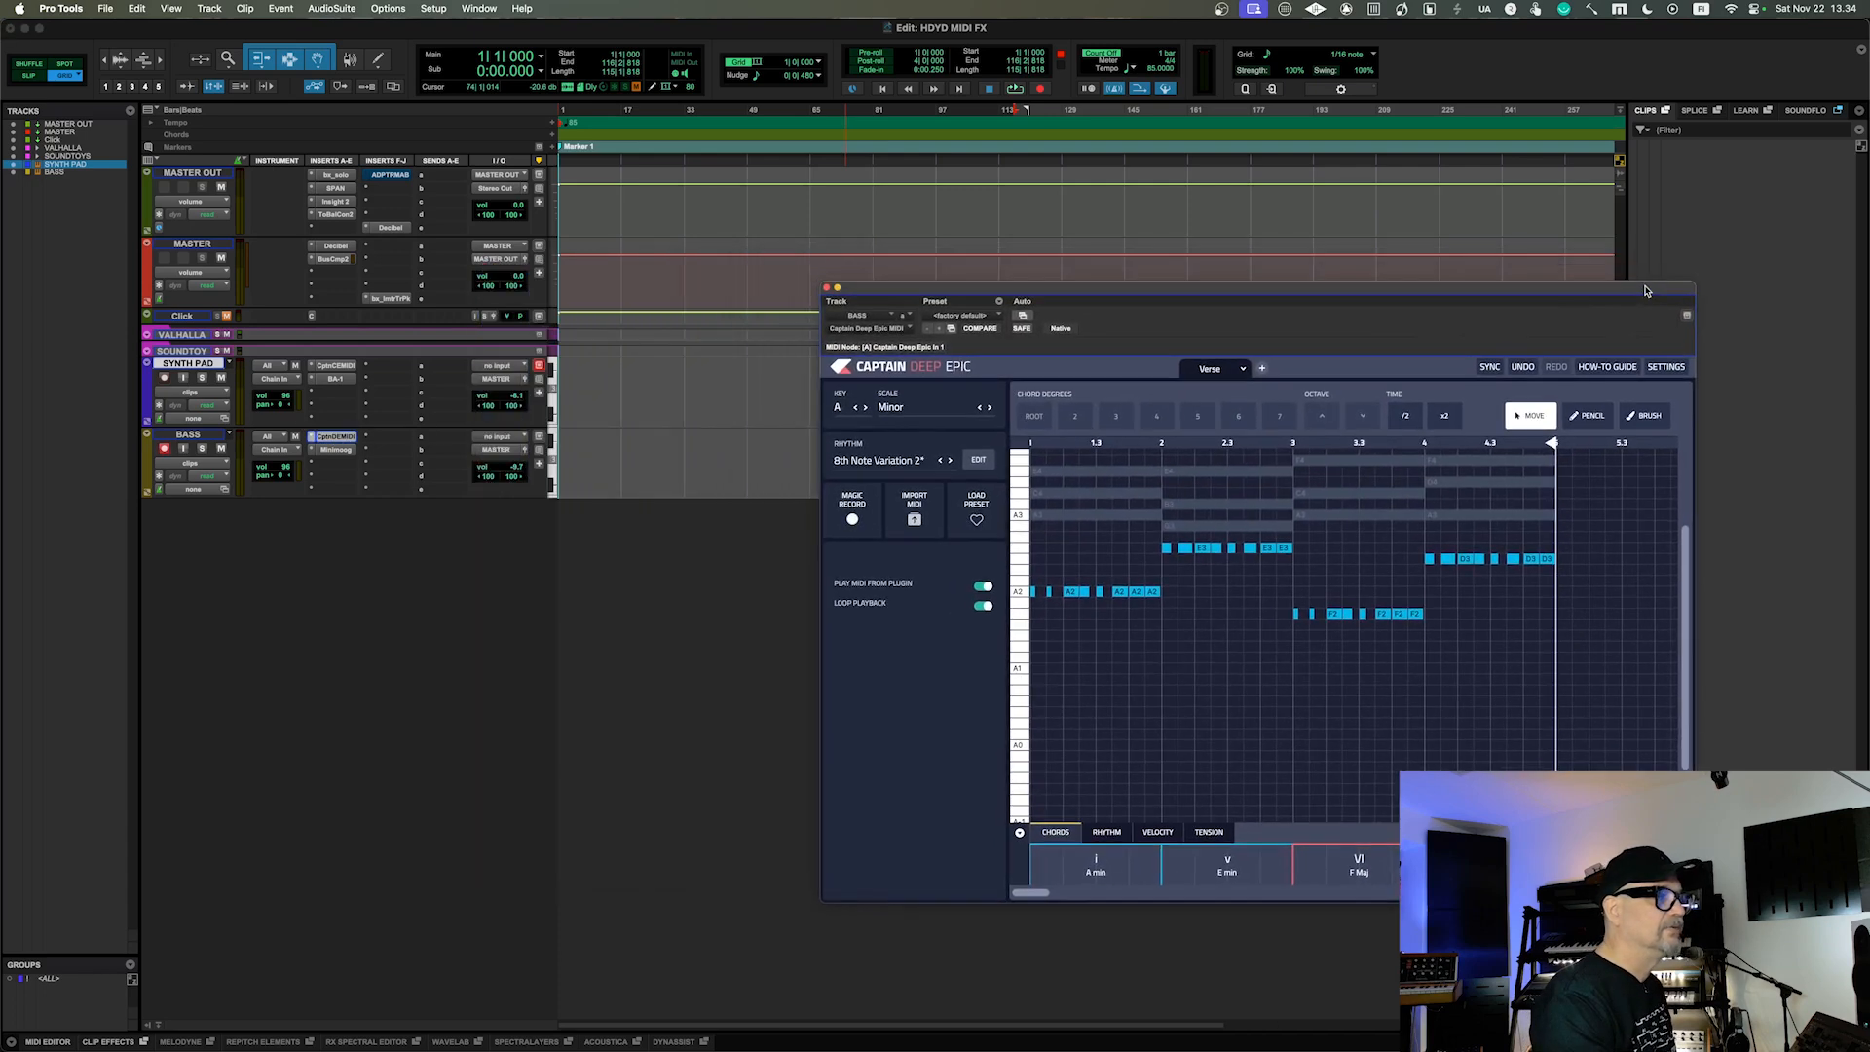
left_click(335, 365)
left_click_drag(629, 265, 287, 195)
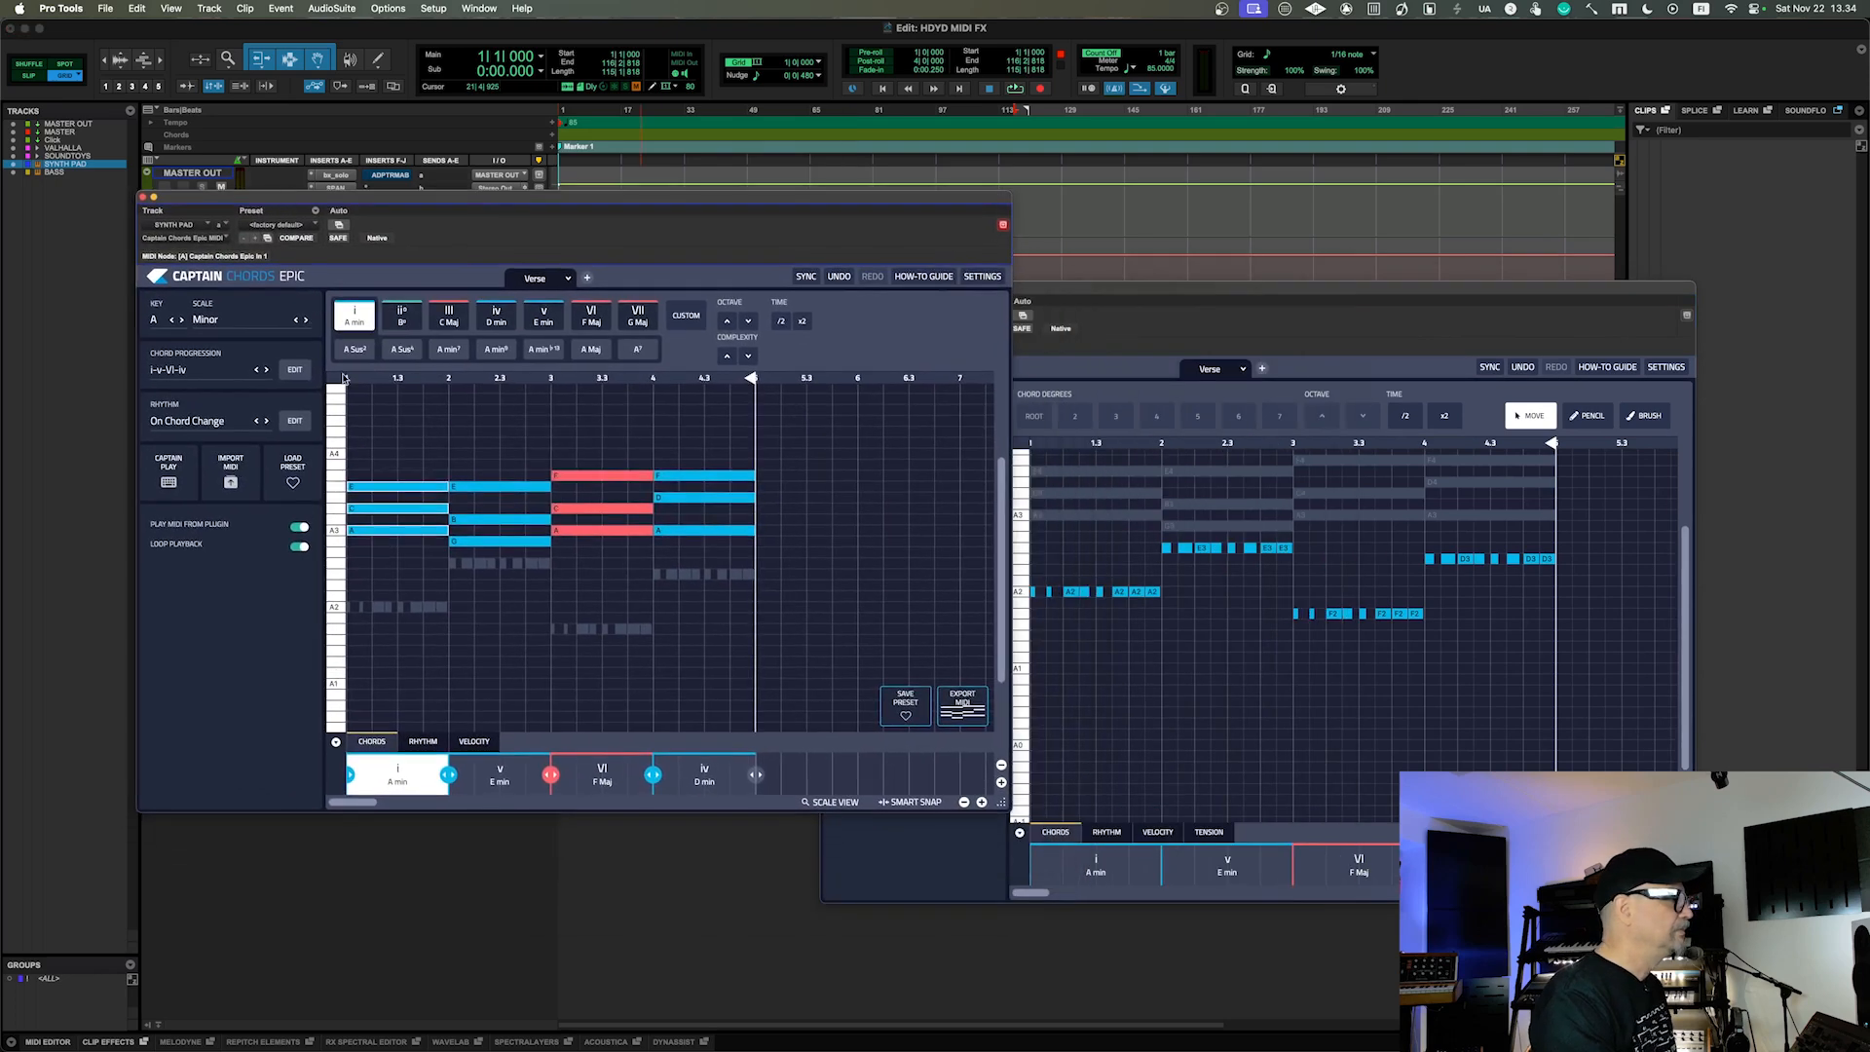
mouse_move(645, 714)
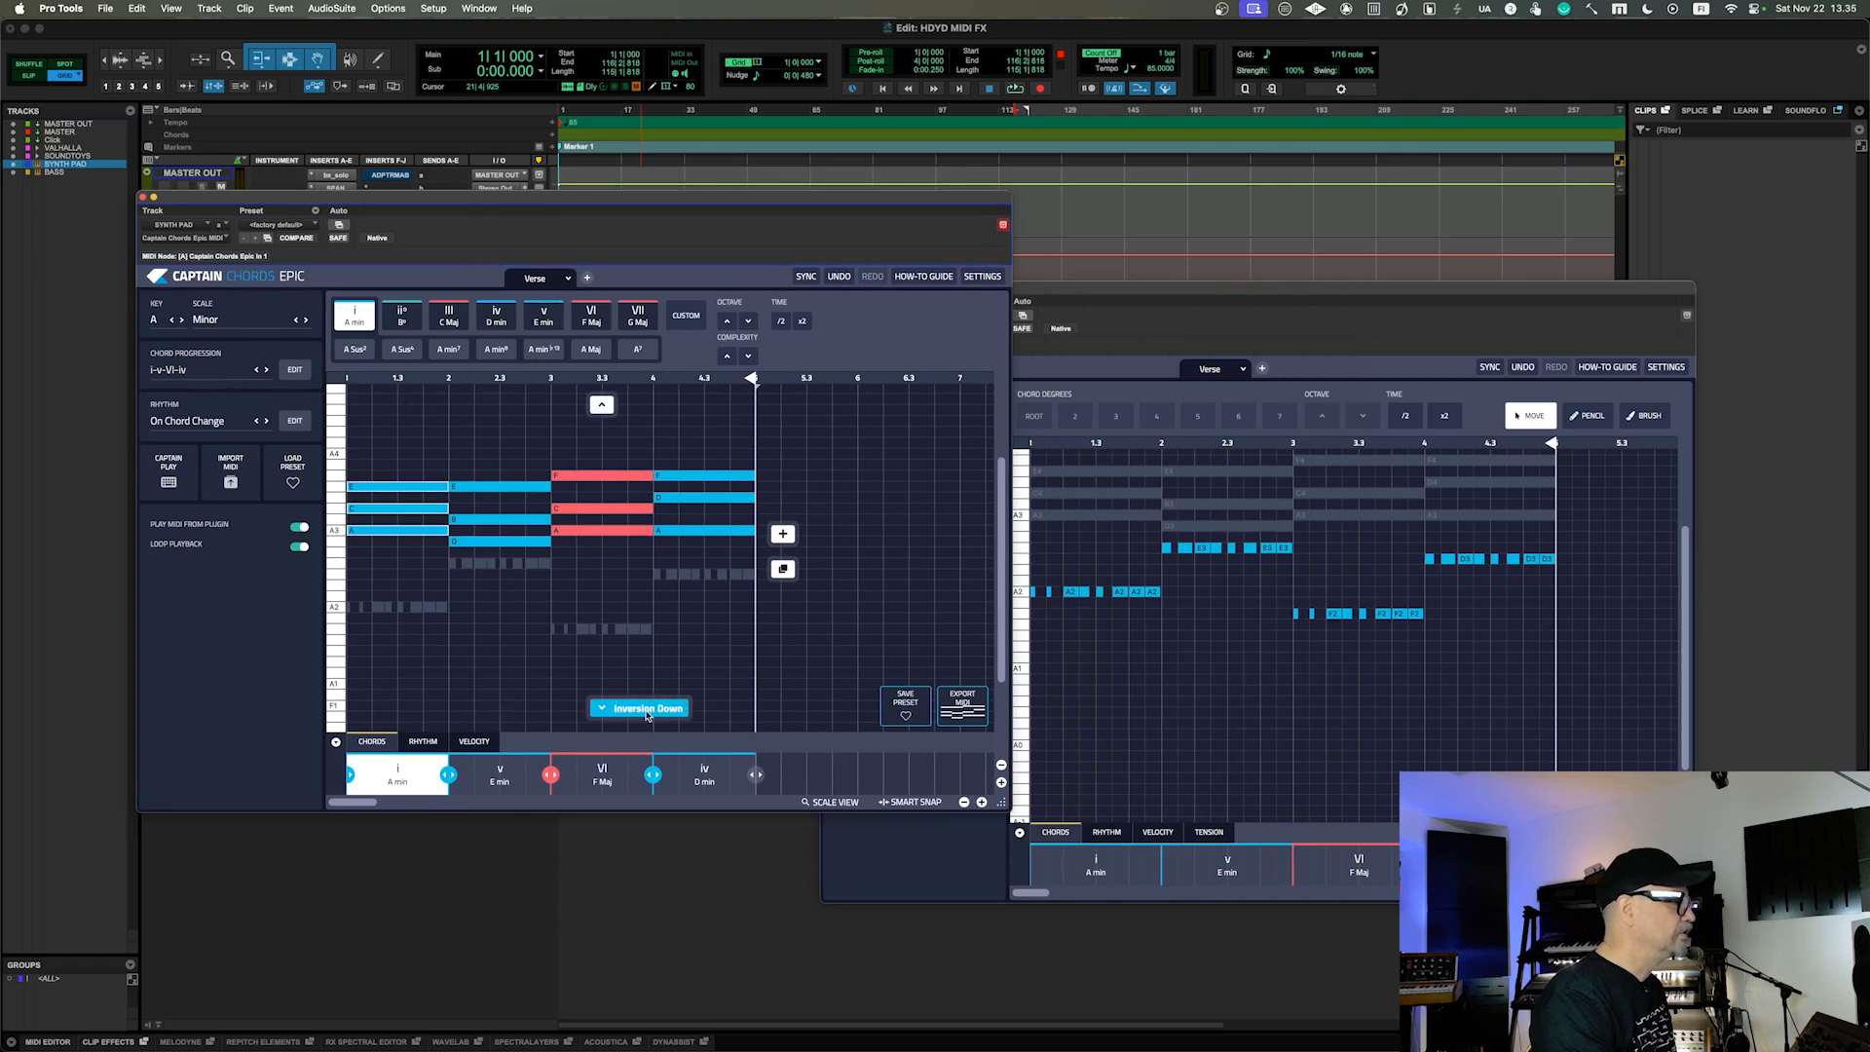
Play the chord progression and bass line together briefly, stop playback and close both plugin windows.
key("space")
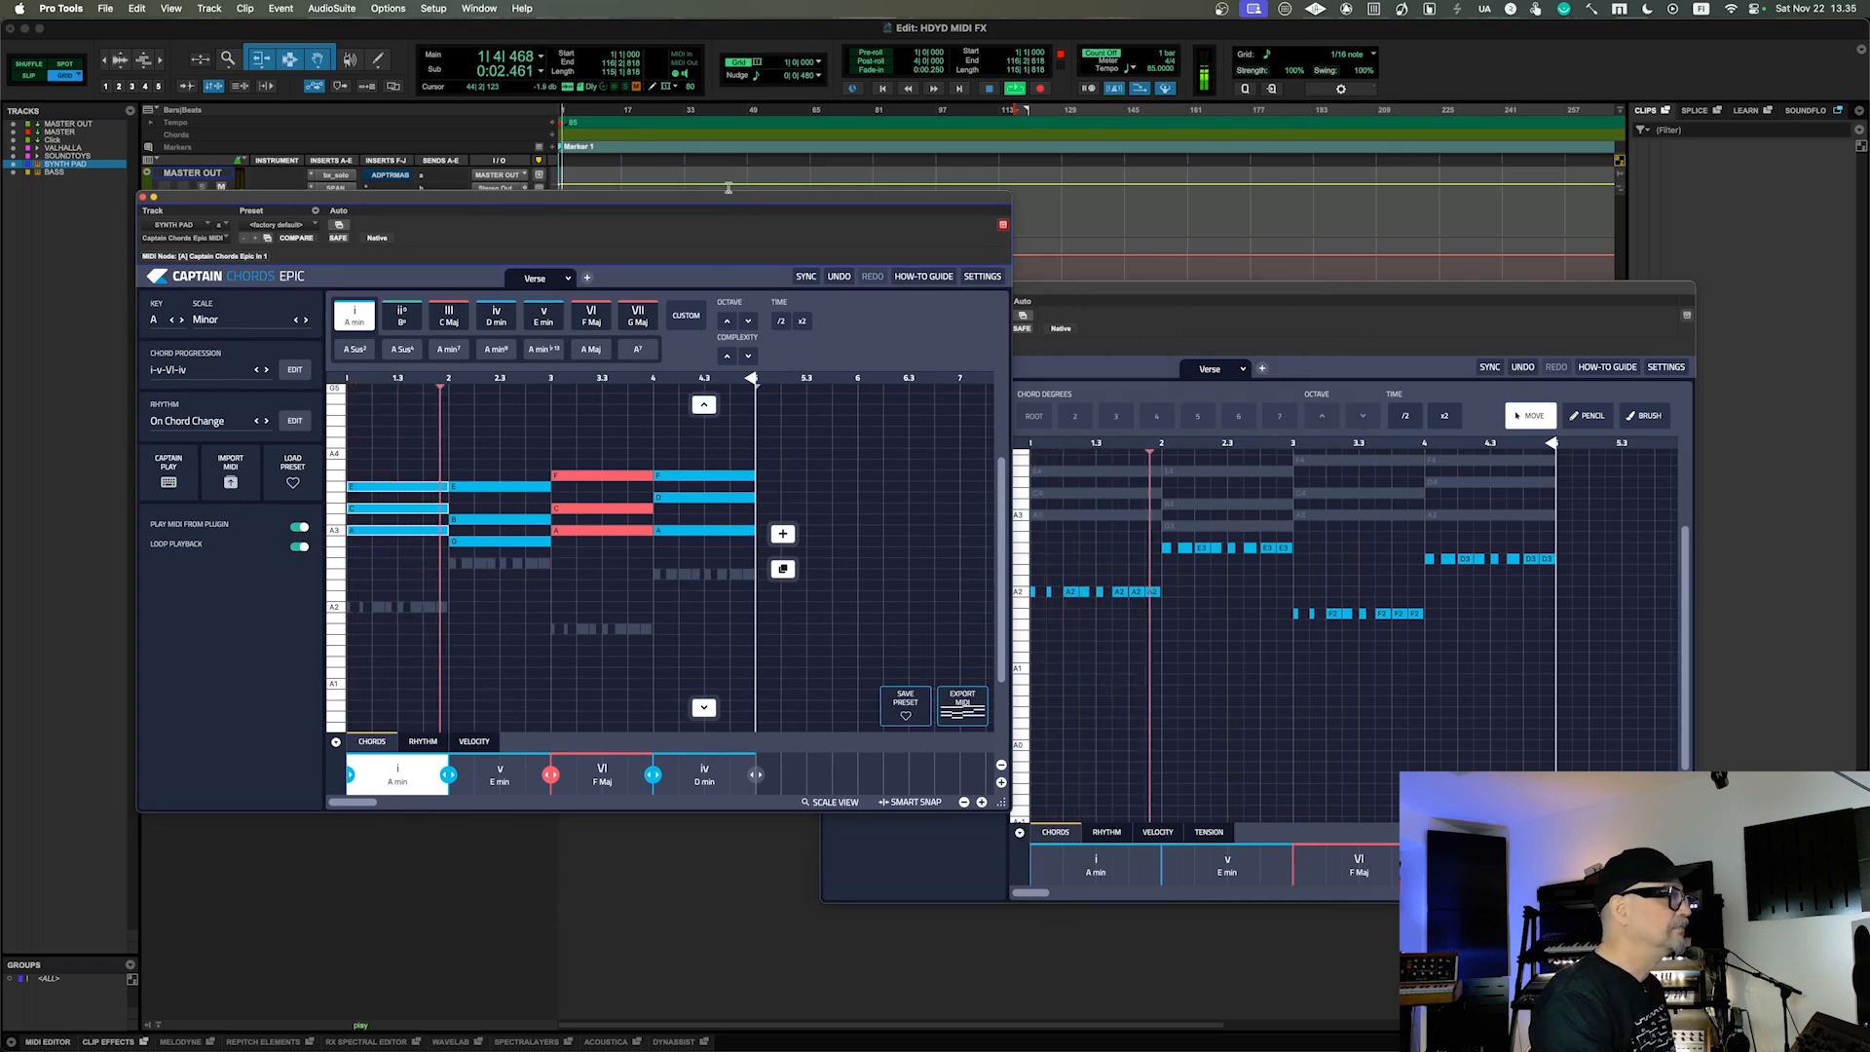
left_click_drag(734, 202, 1134, 134)
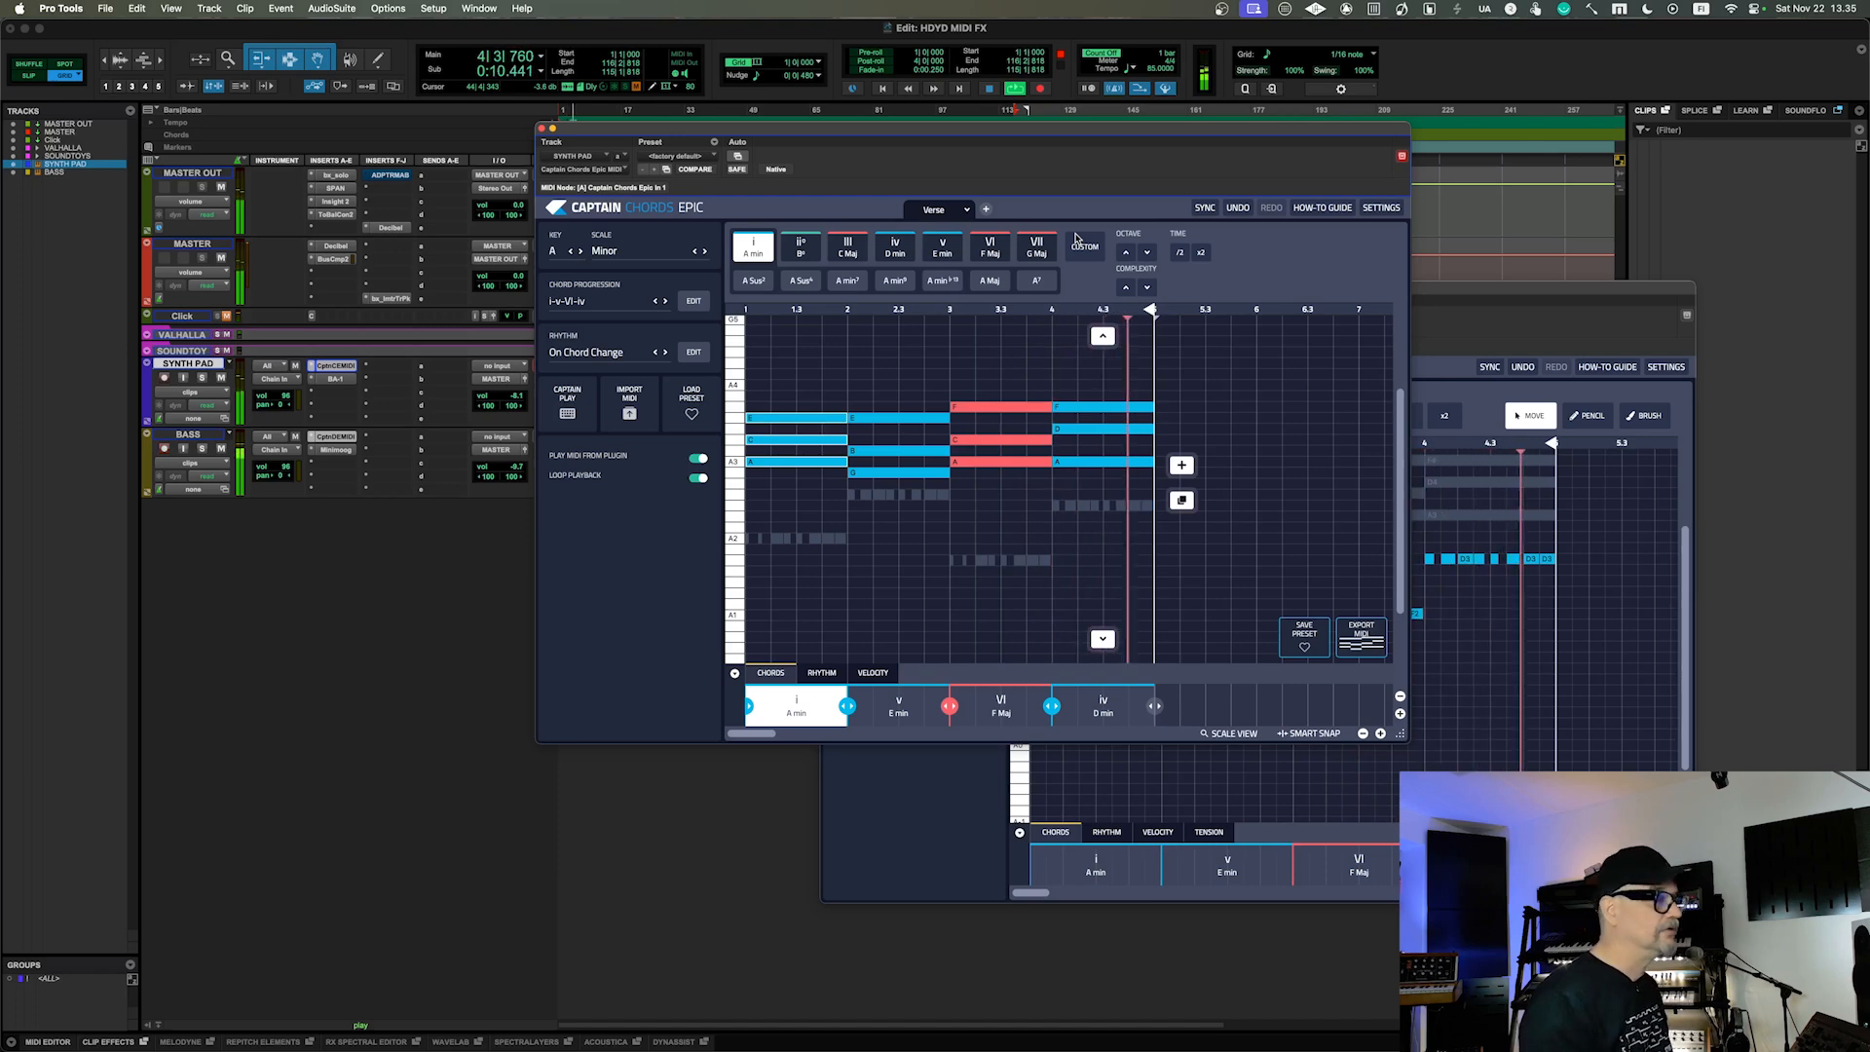
key("space")
left_click_drag(1004, 136, 833, 282)
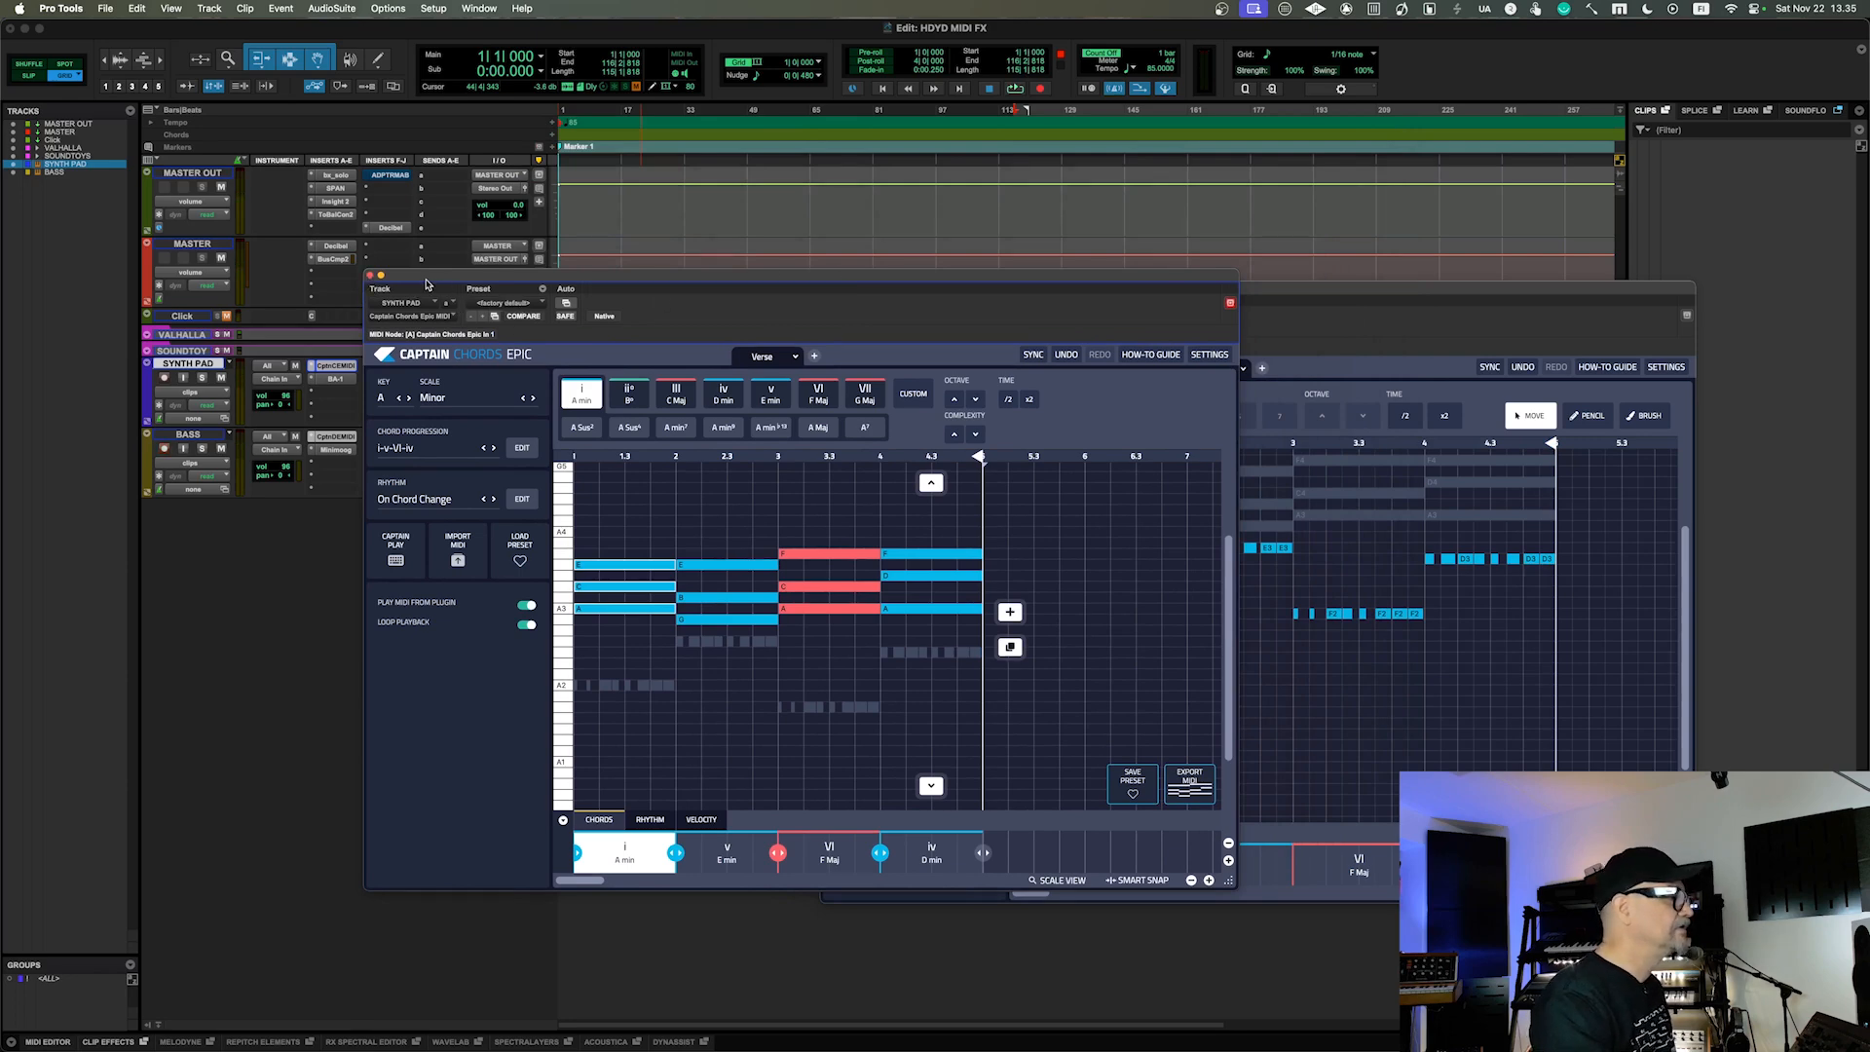
left_click(369, 277)
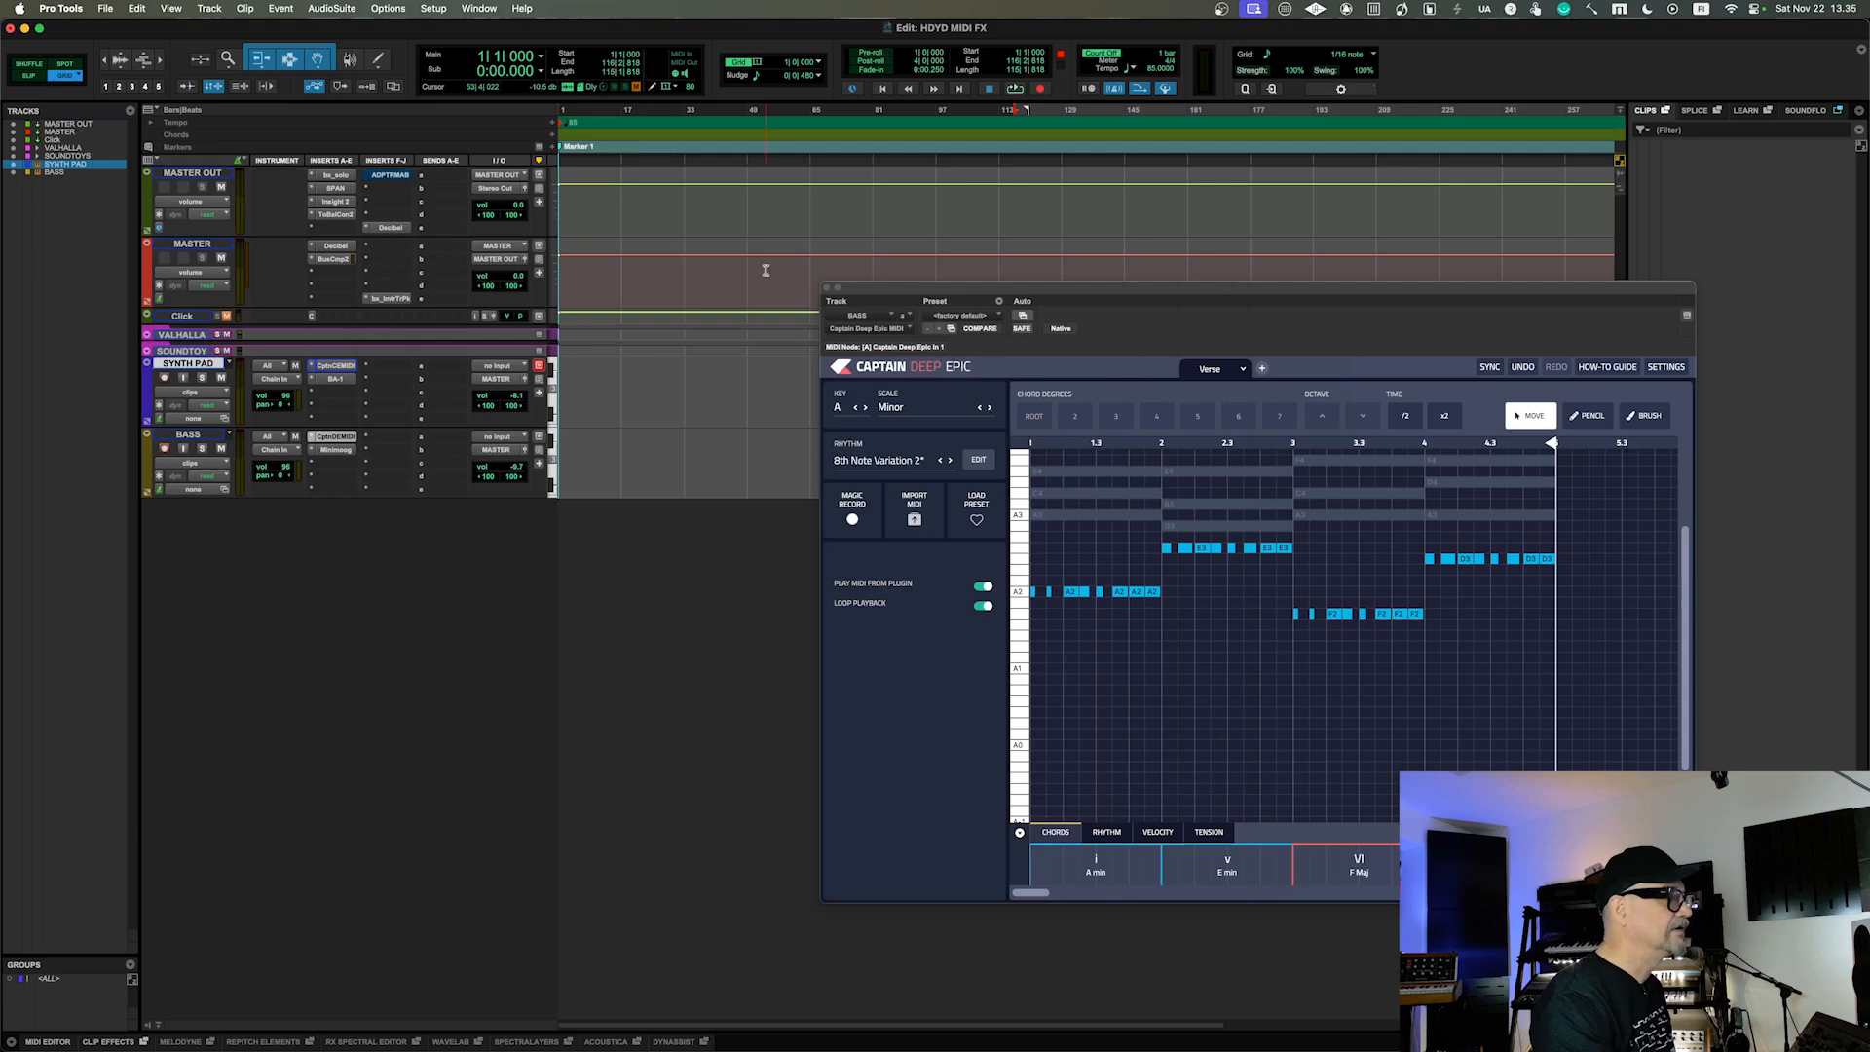
left_click(828, 289)
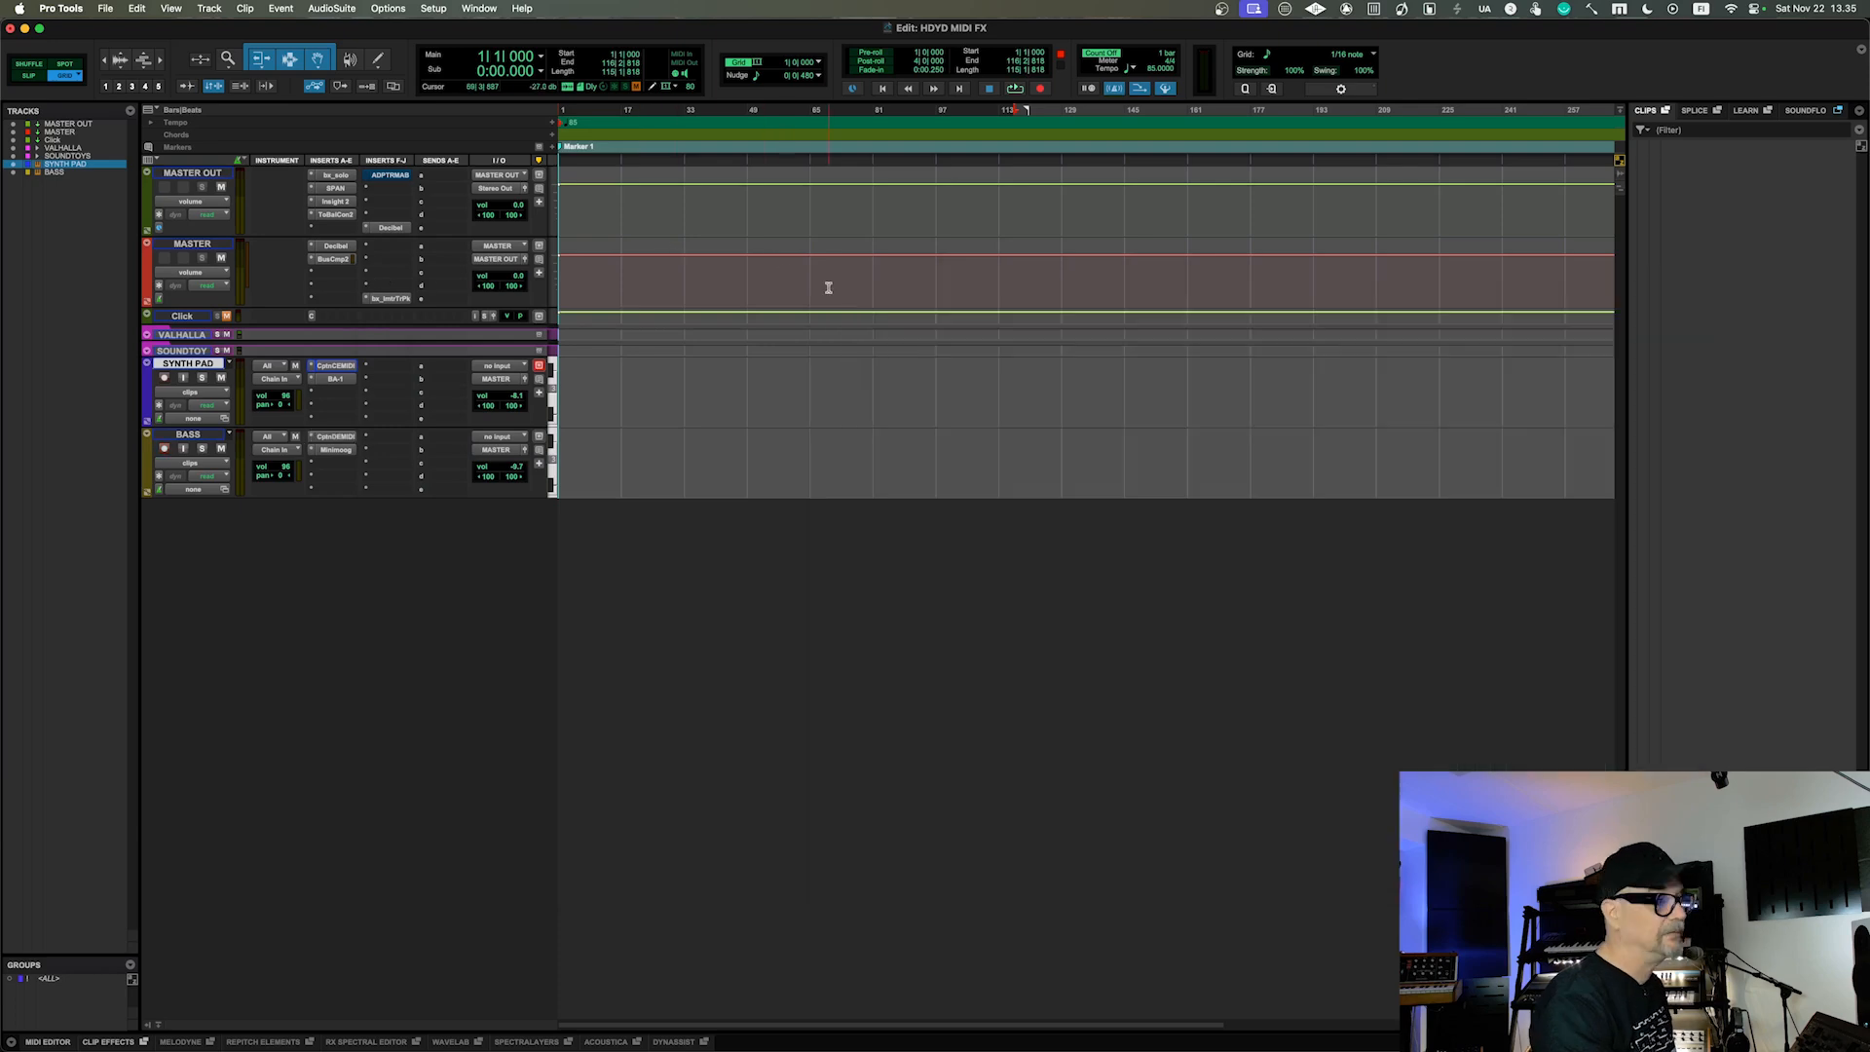
Replace Captain Chords on the SYNTH PAD track with the K-Devices TATAT MIDI plugin and close its window.
left_click(310, 369)
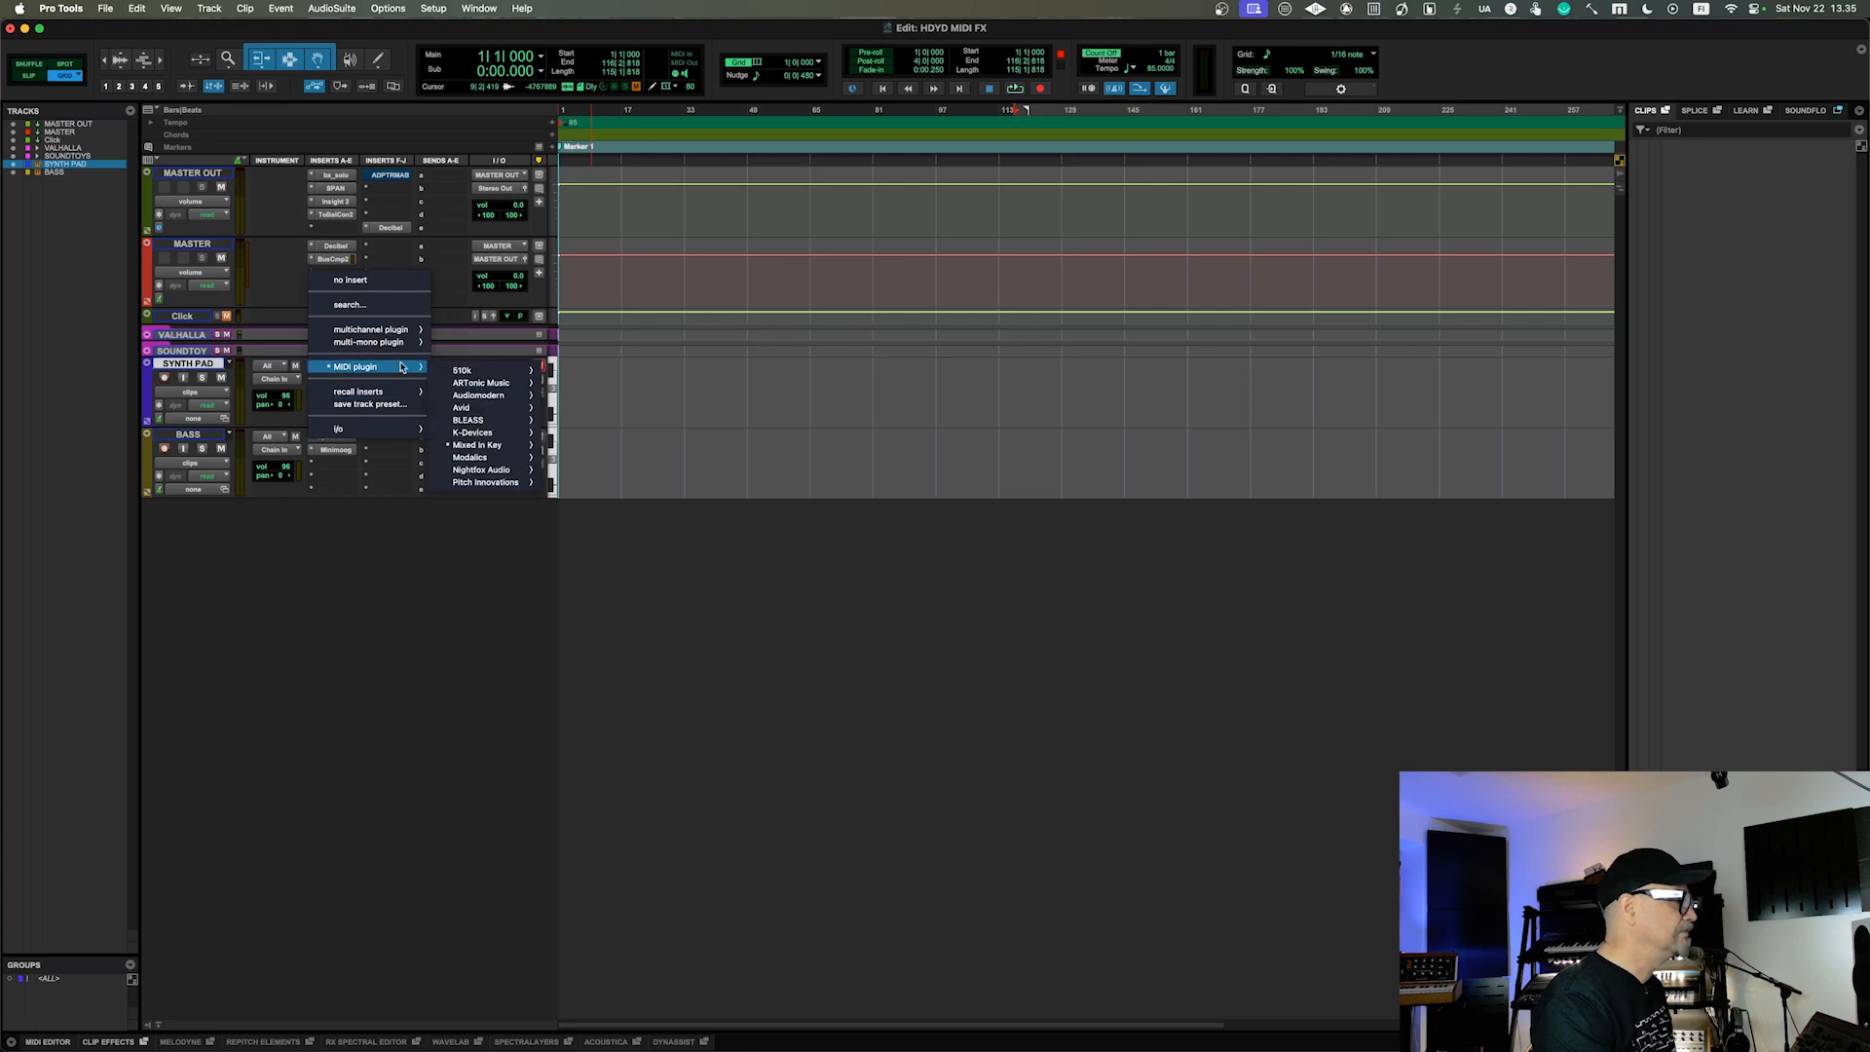
mouse_move(396, 368)
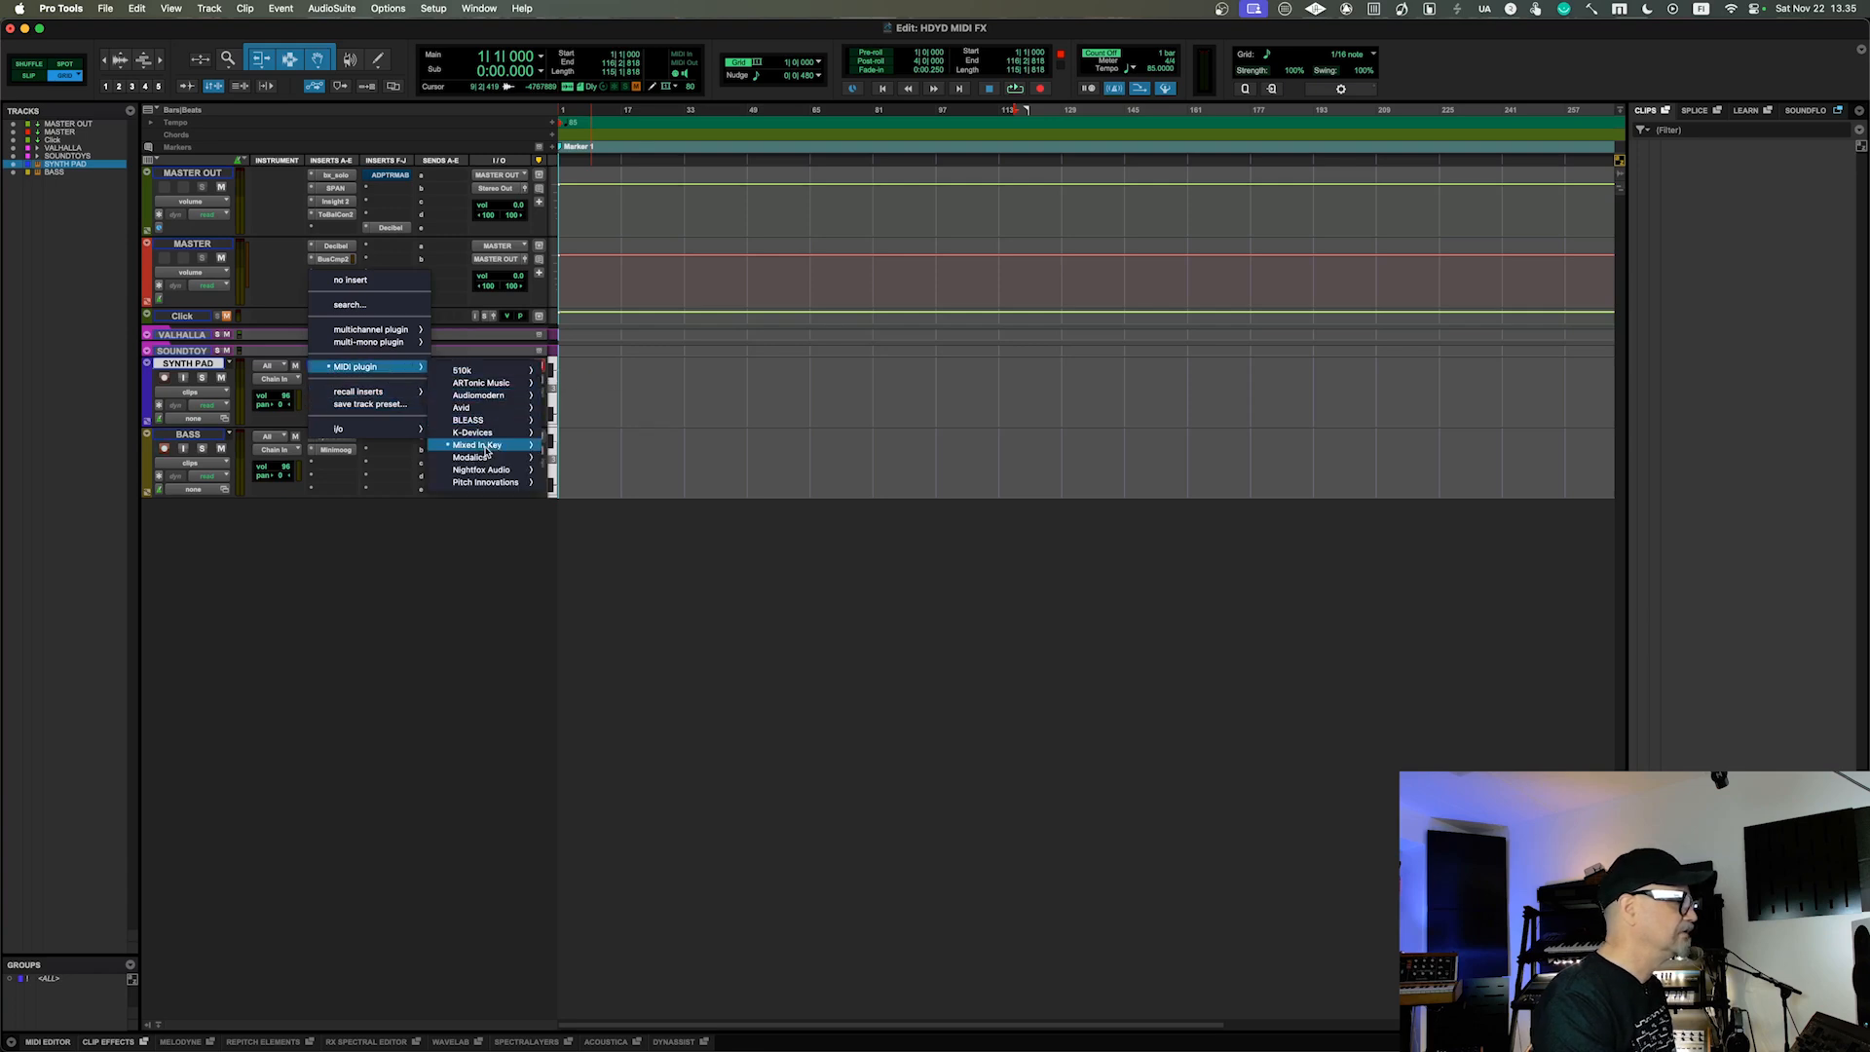
mouse_move(490, 475)
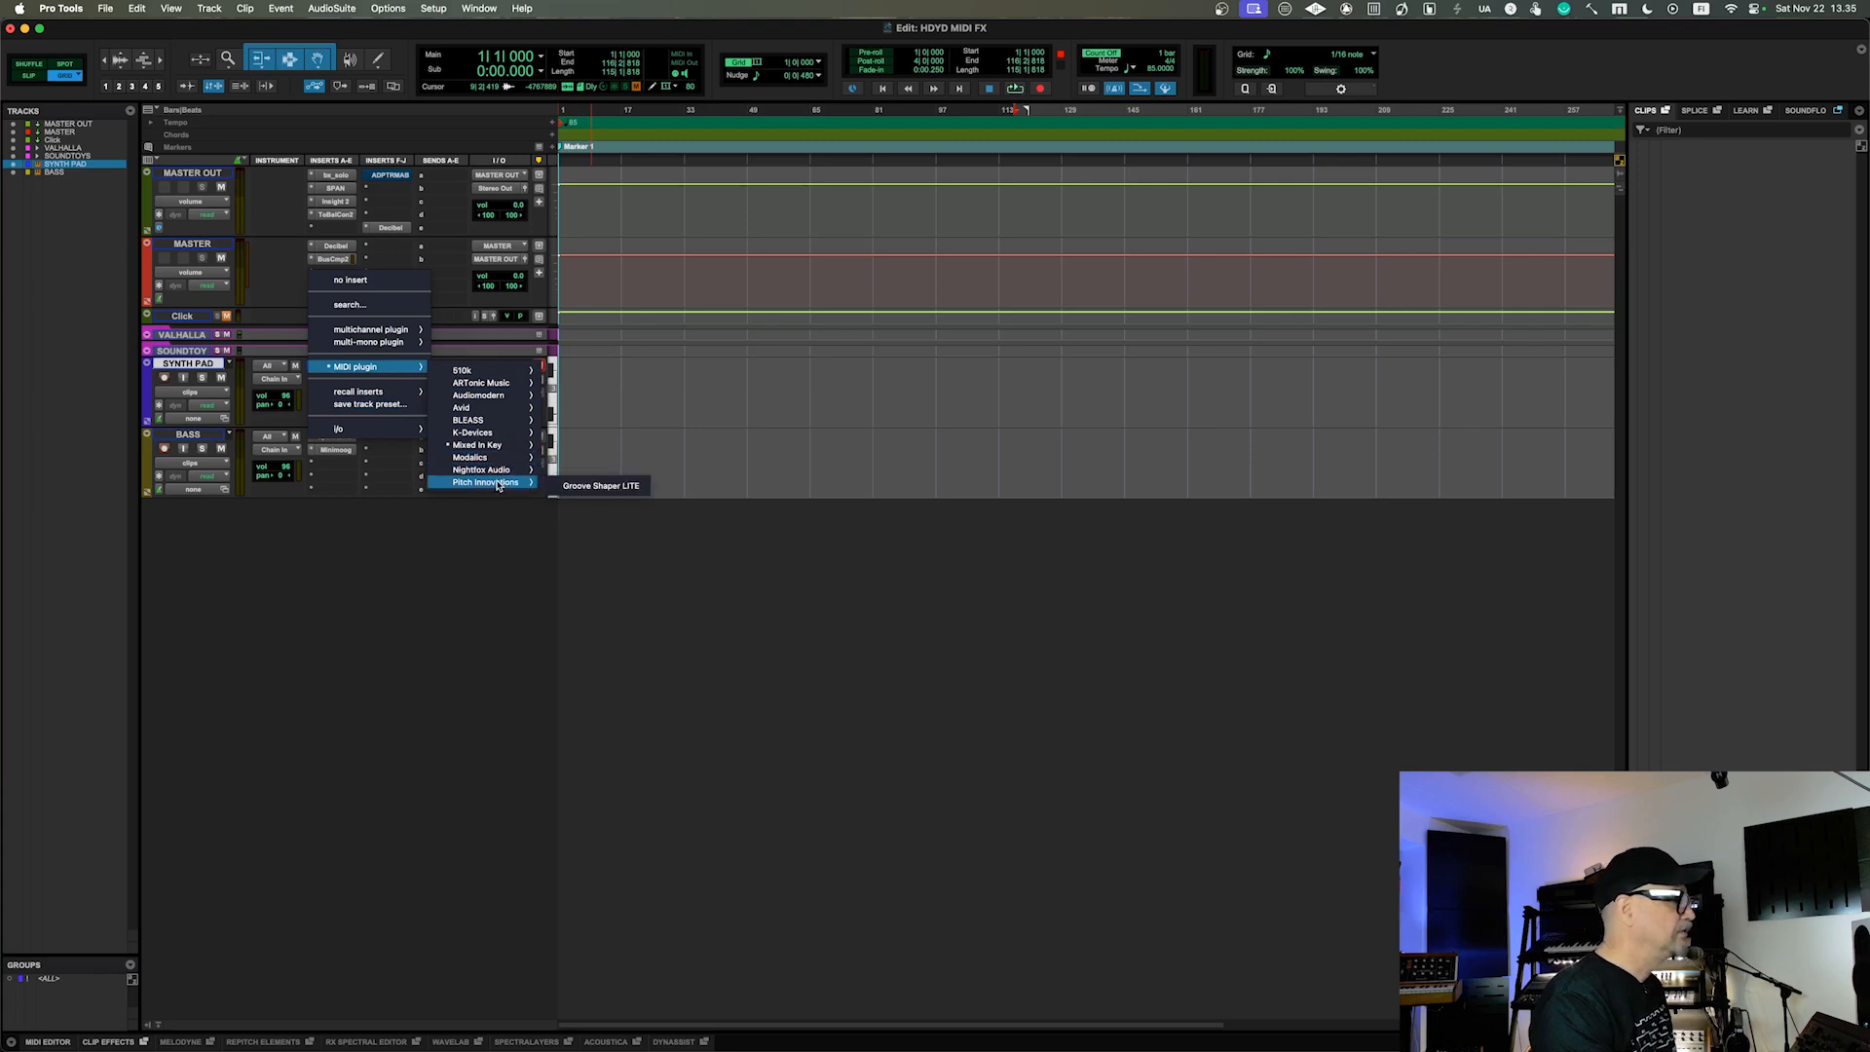
mouse_move(533, 394)
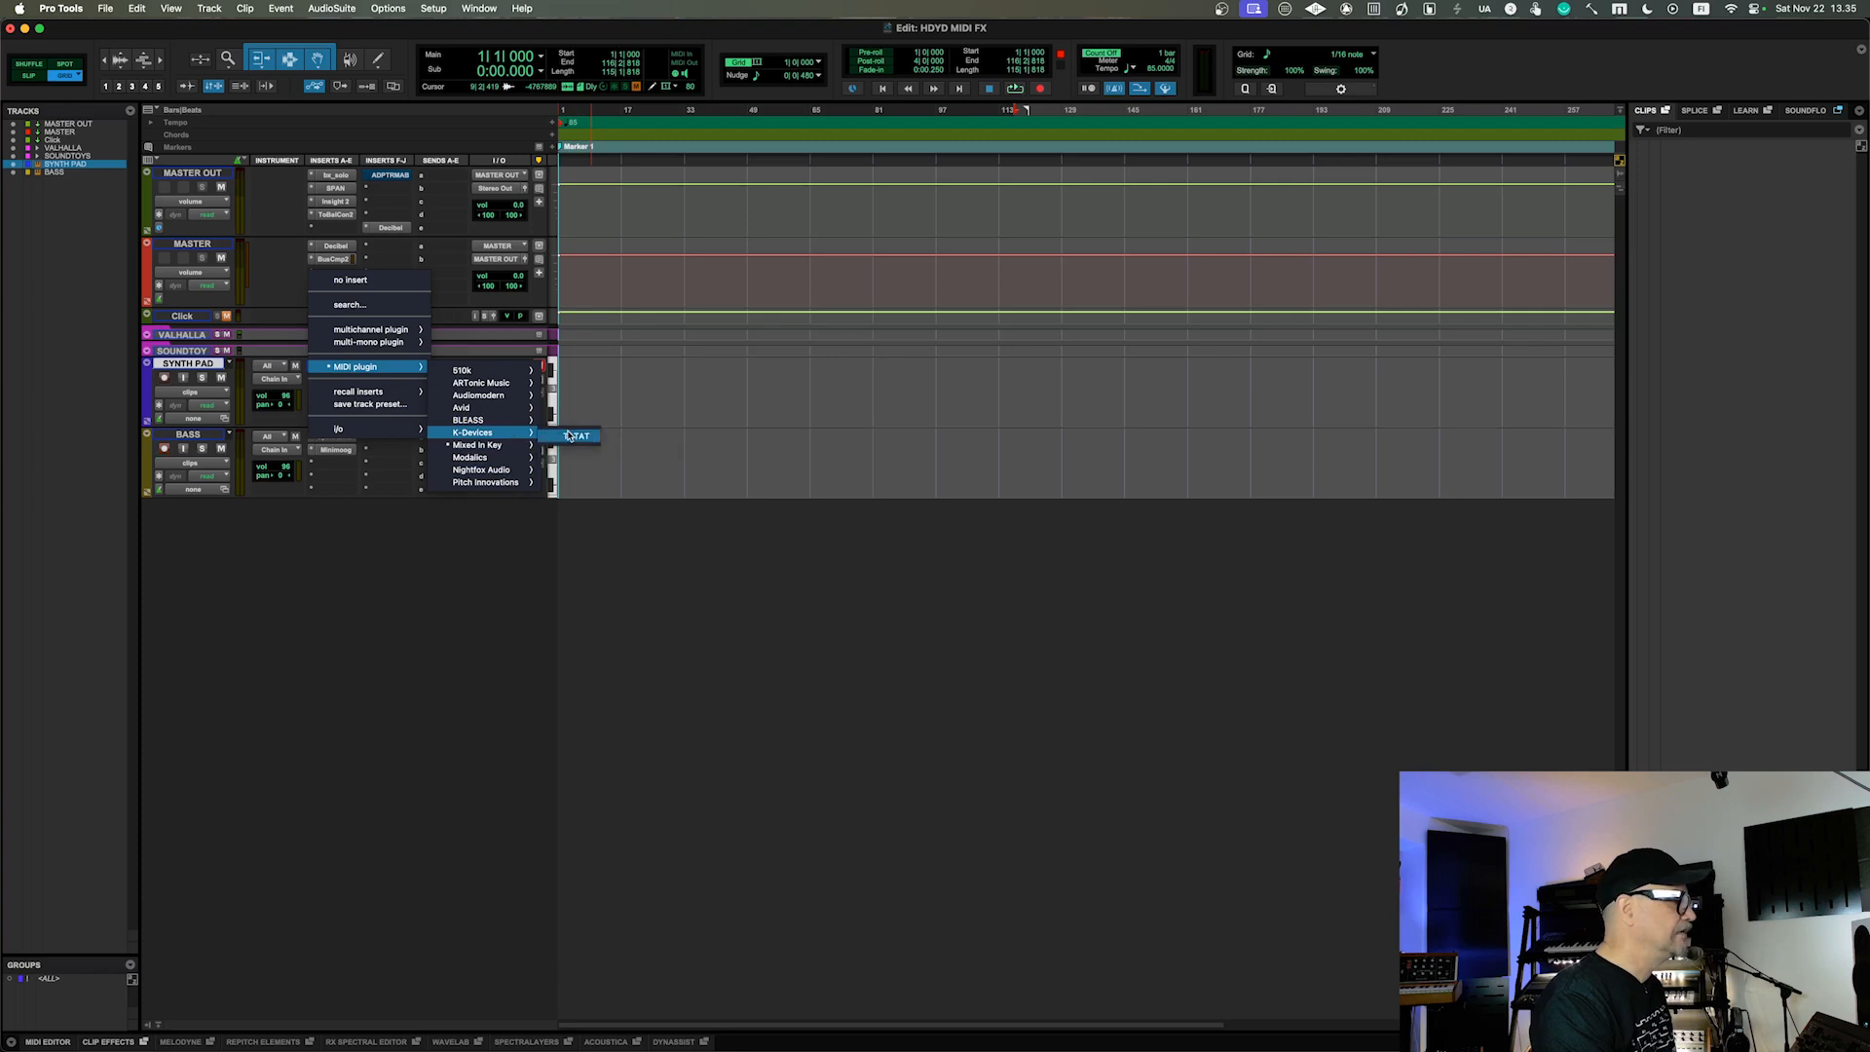
left_click(569, 436)
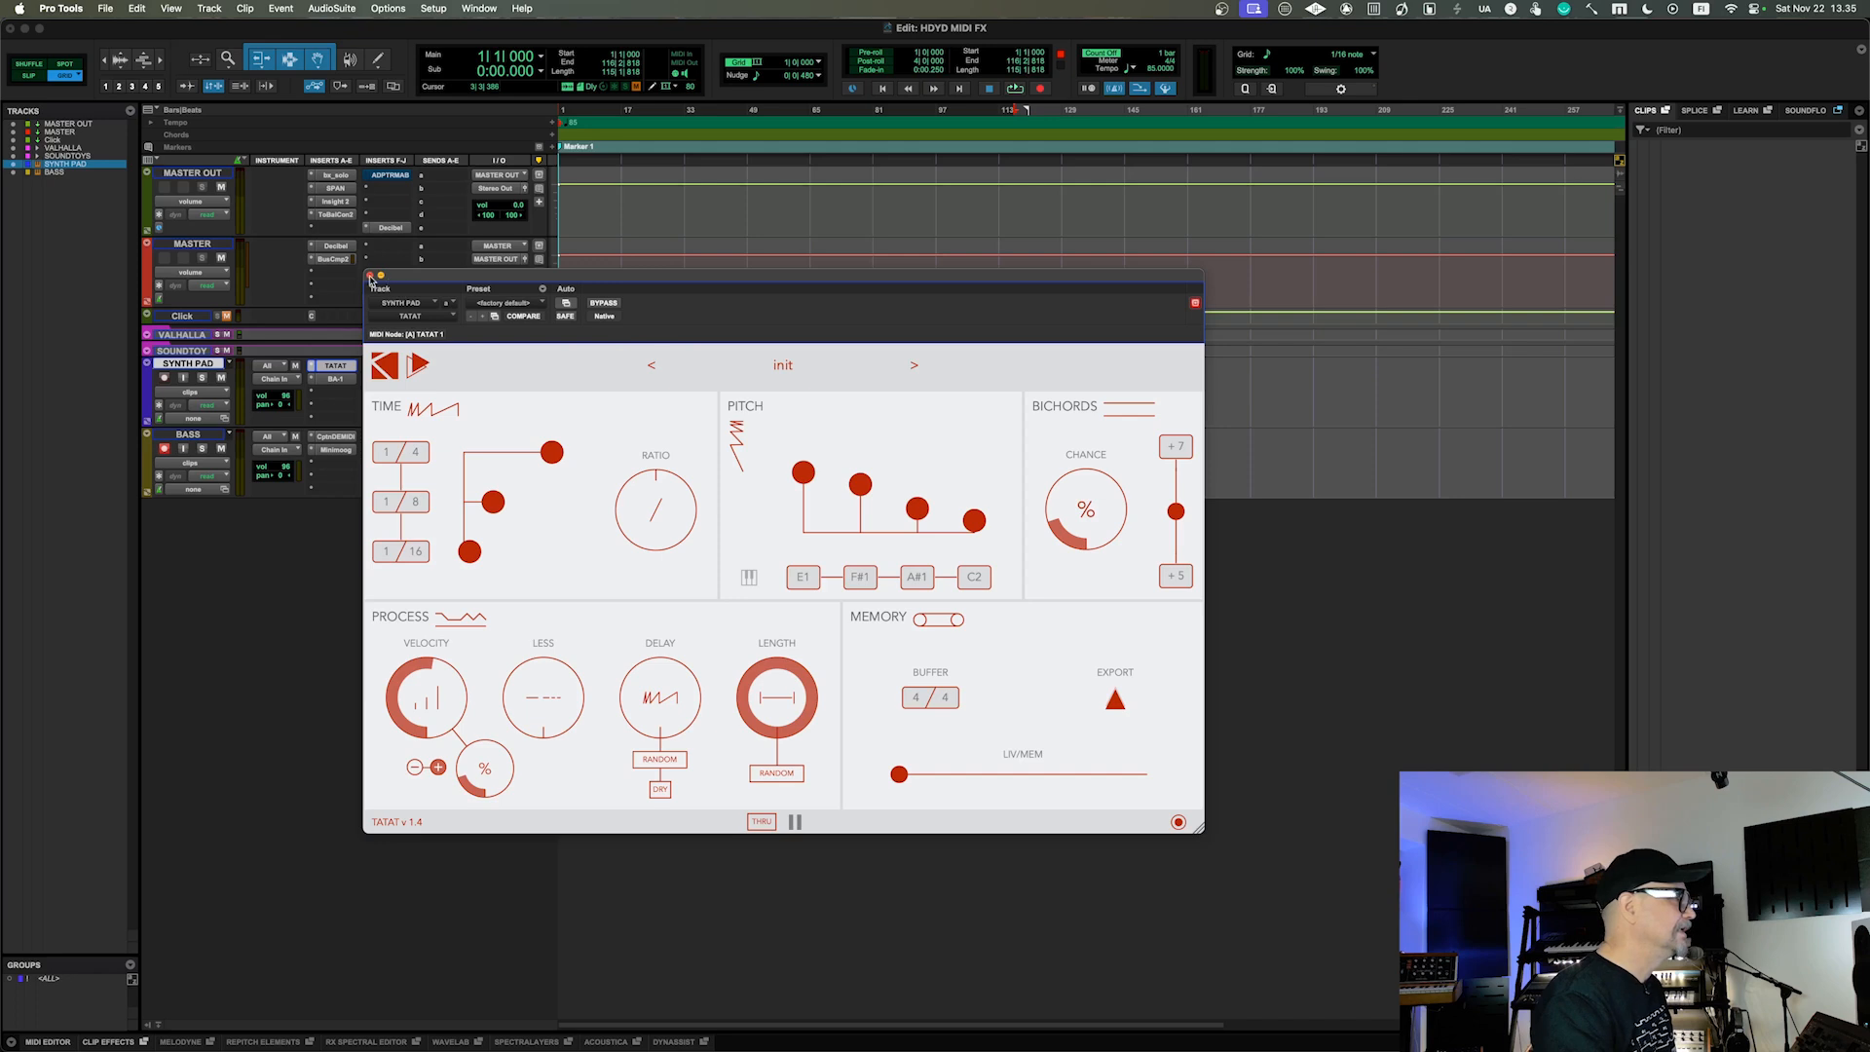
left_click(371, 277)
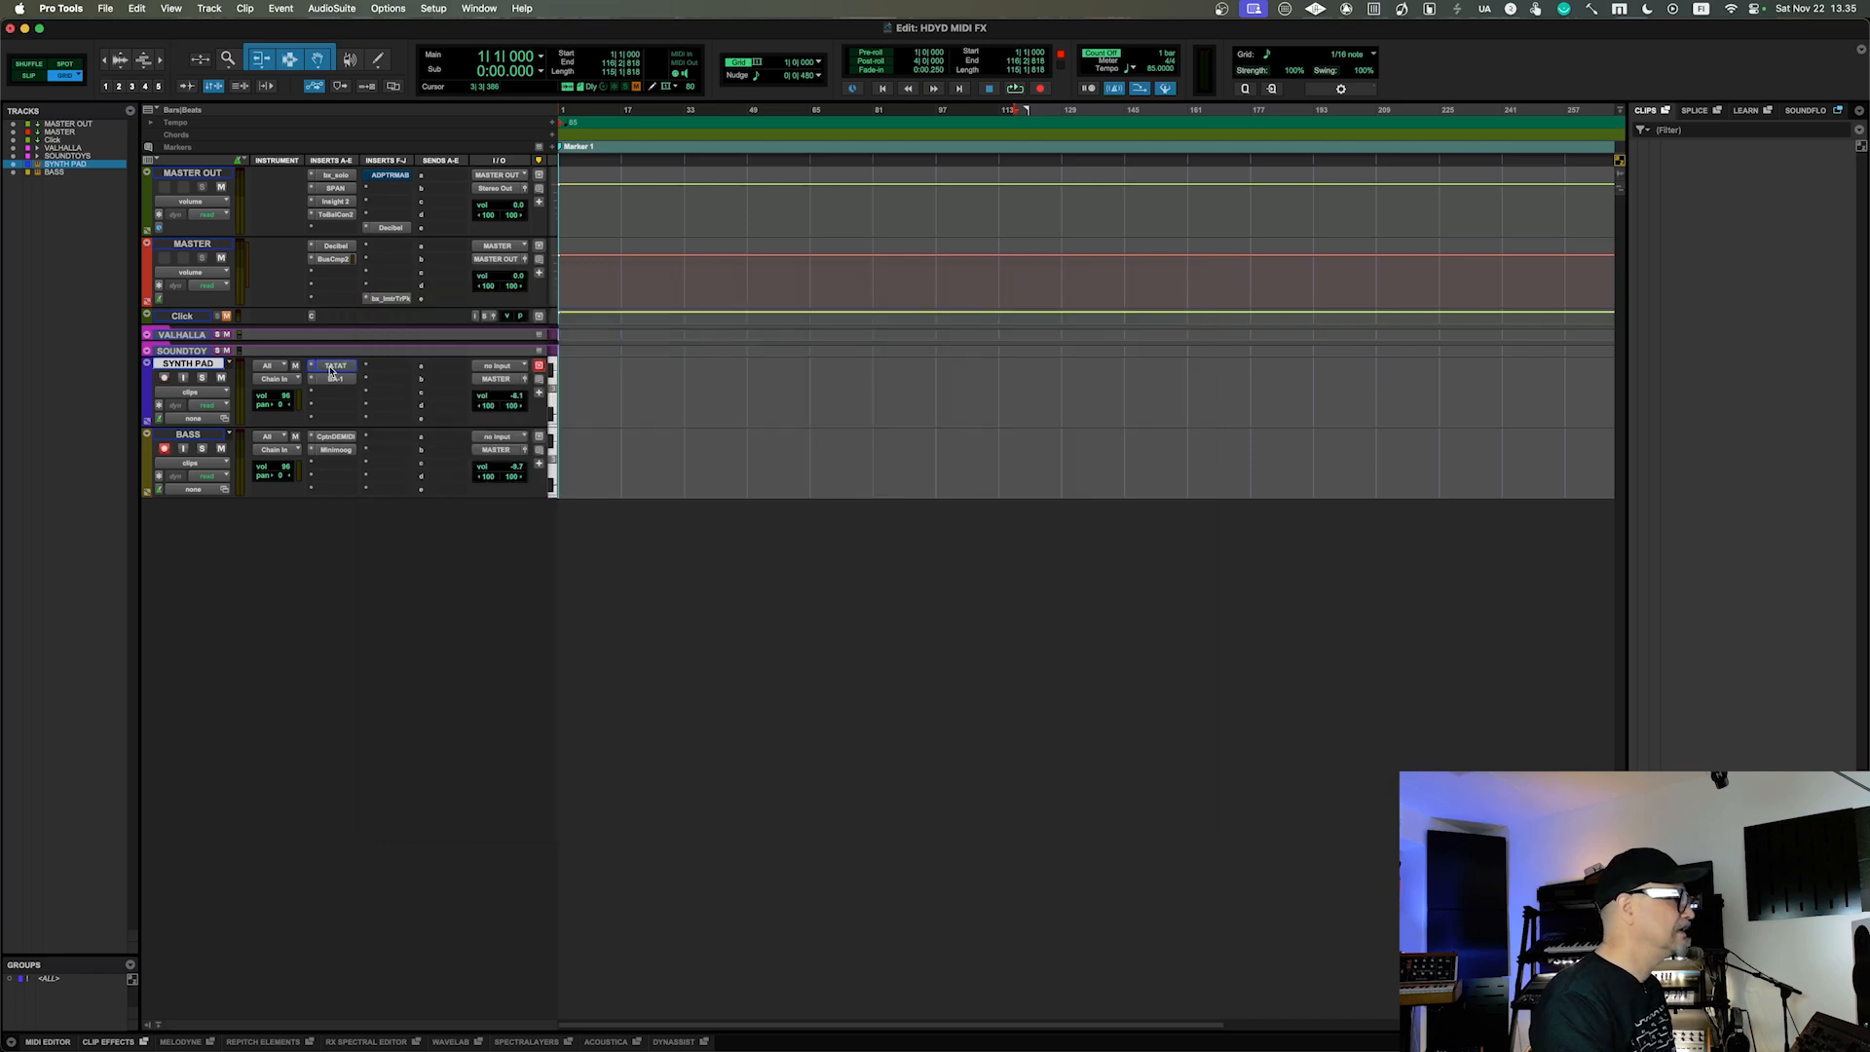